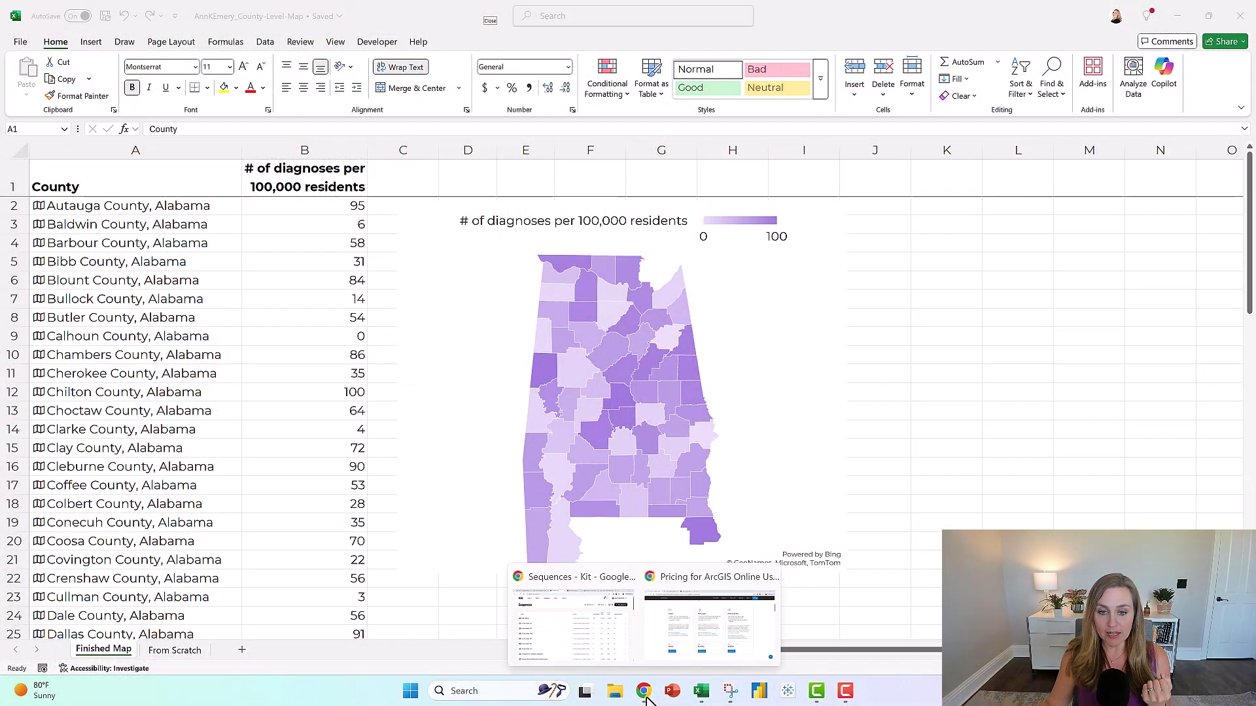
Bring the ArcGIS Online pricing page to the front, showing the Creator, Professional and Professional Plus plans.
left_click(732, 631)
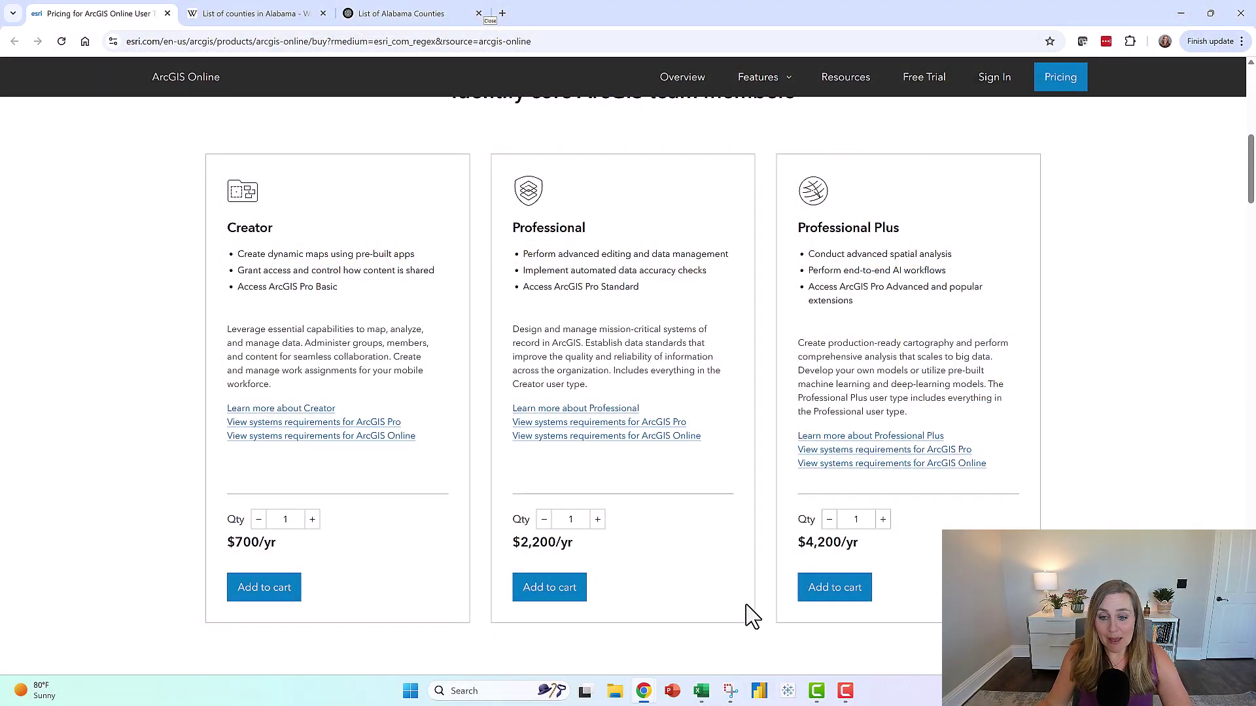
Return to the AnnKEmery_County-Level-Map workbook's Finished Map sheet.
mouse_move(705, 702)
left_click(726, 651)
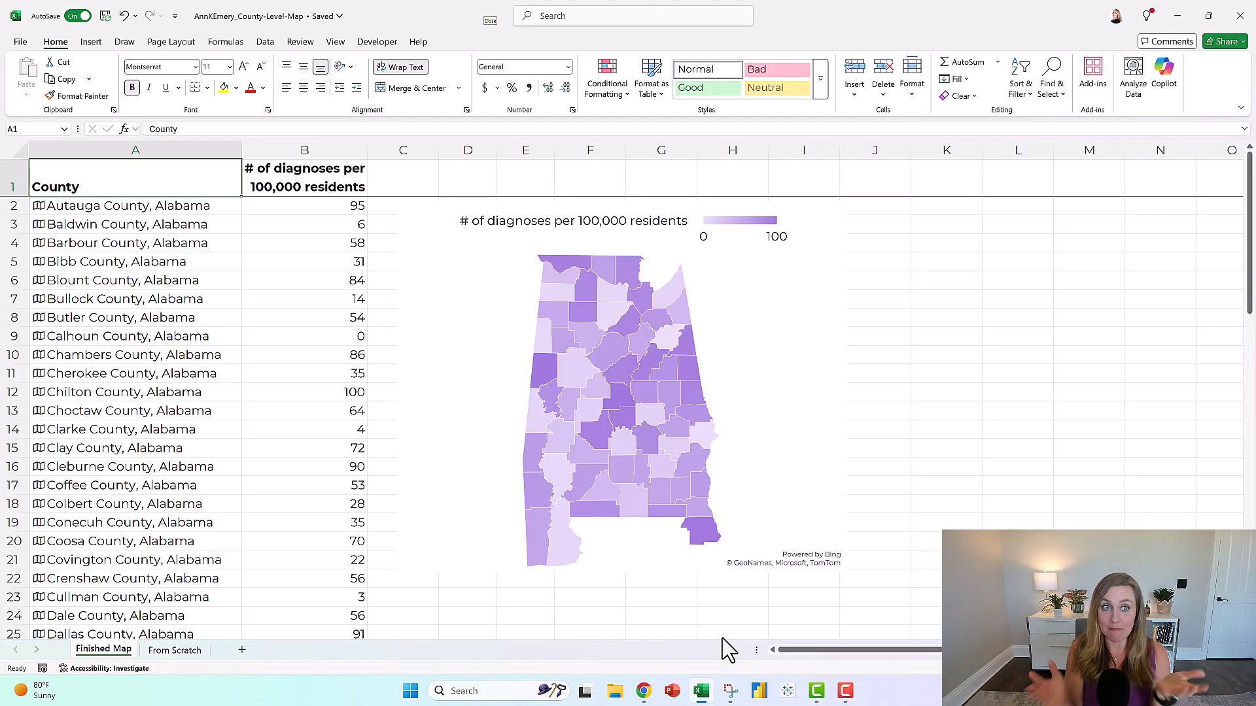
Select the County and diagnoses data in A1:B68.
left_click(173, 148)
left_click(266, 142, "shift")
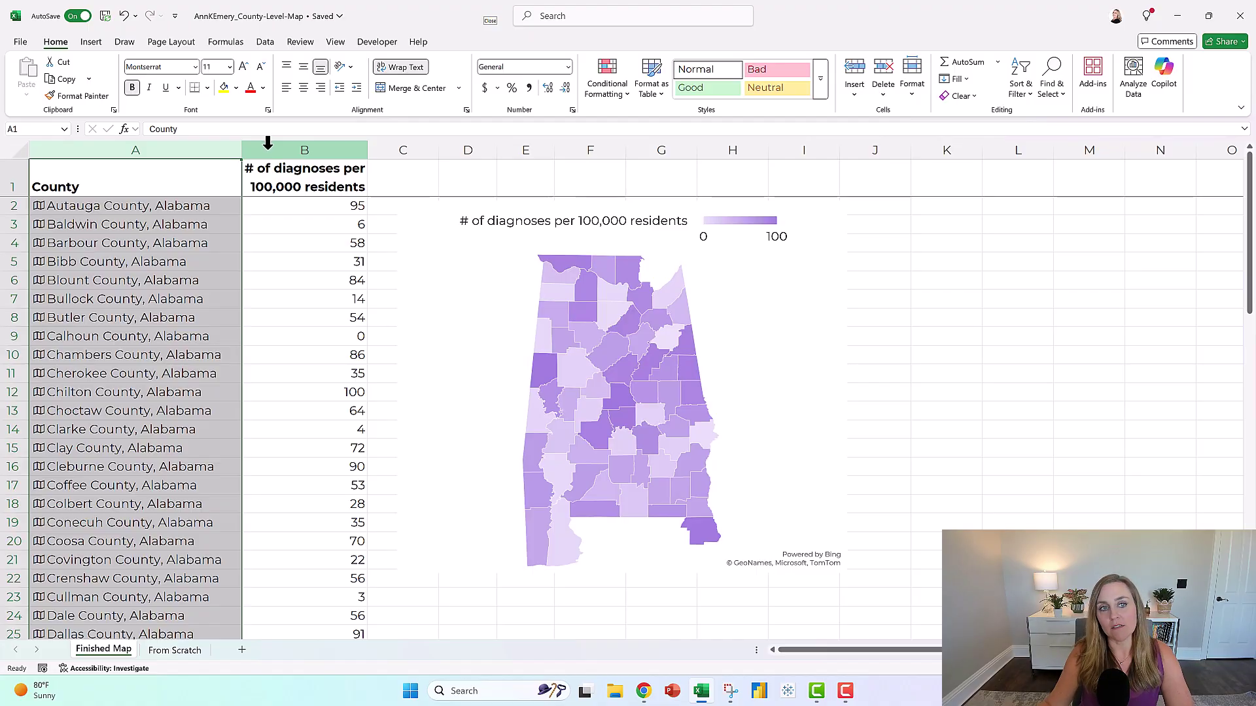
left_click(268, 141)
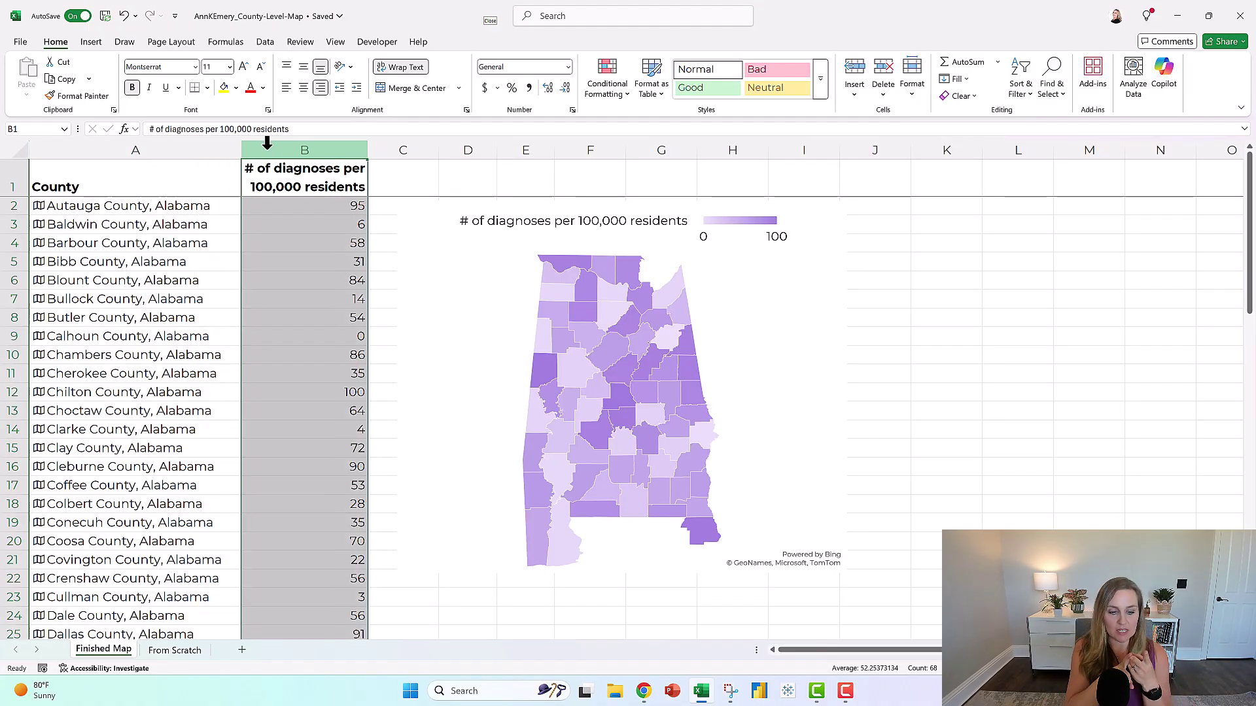
left_click(214, 181)
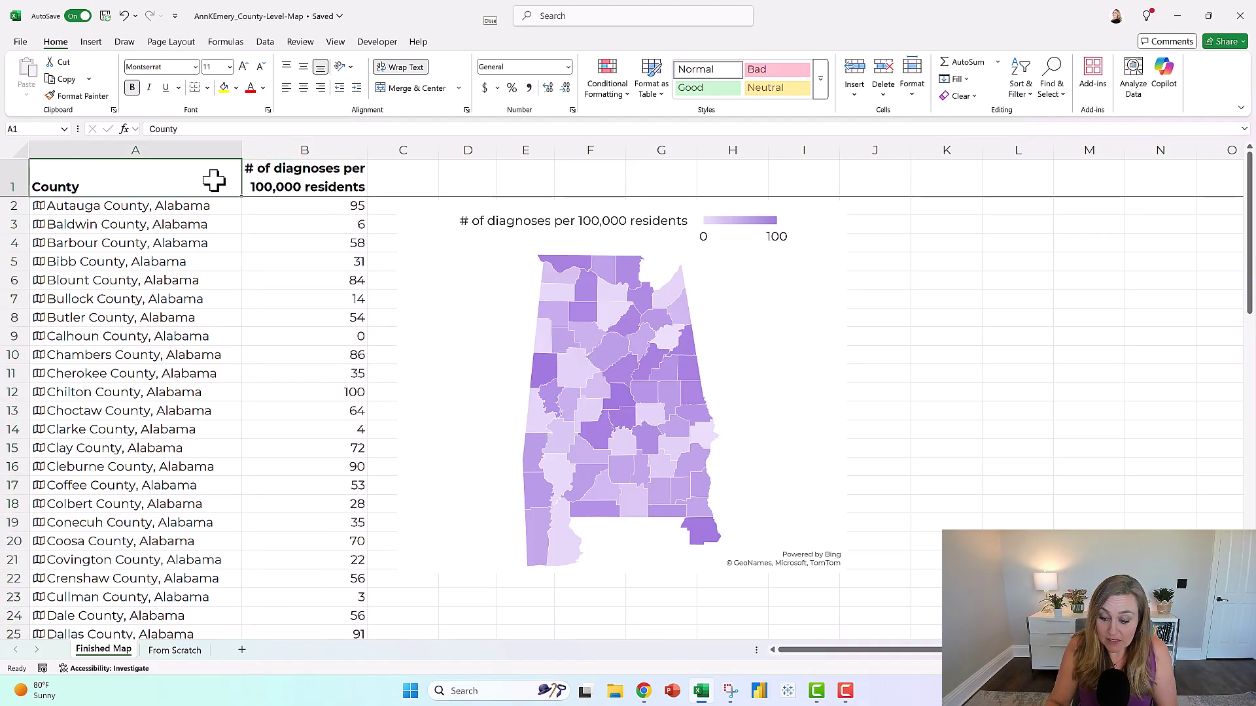
key("ctrl+shift+Right")
key("ctrl+shift+Down")
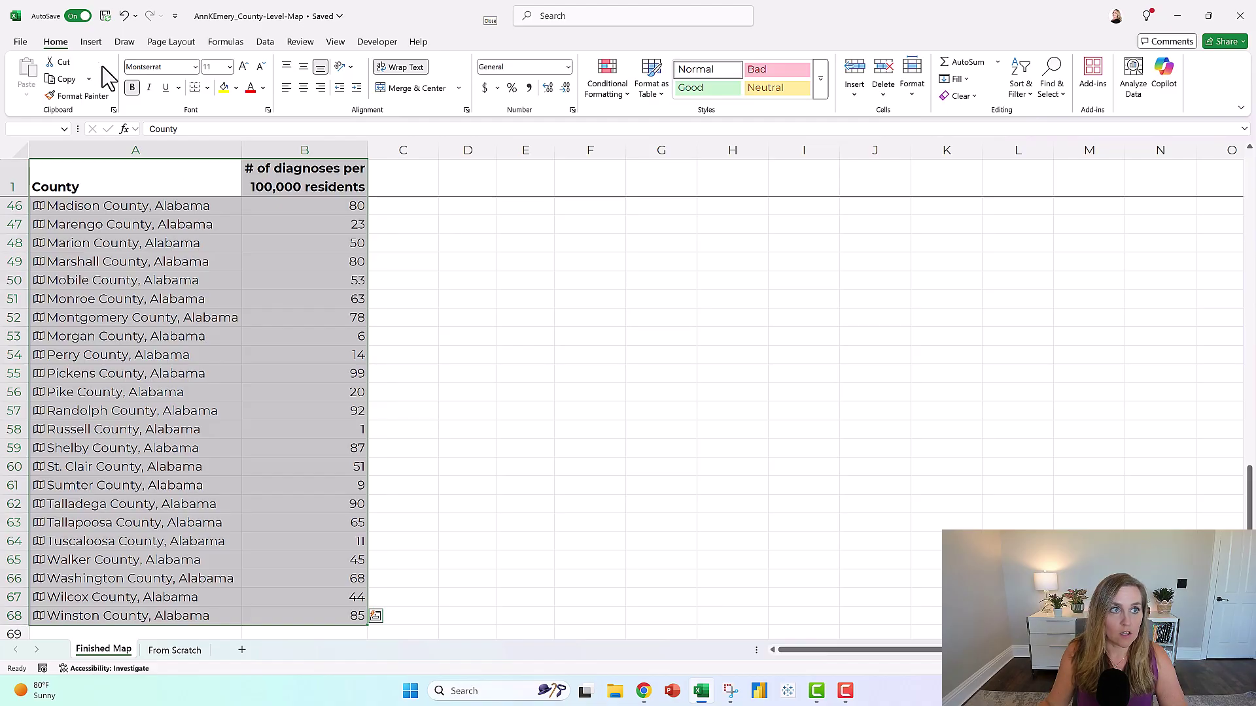
Insert a Filled Map chart, move it beside the table and enlarge it.
left_click(91, 42)
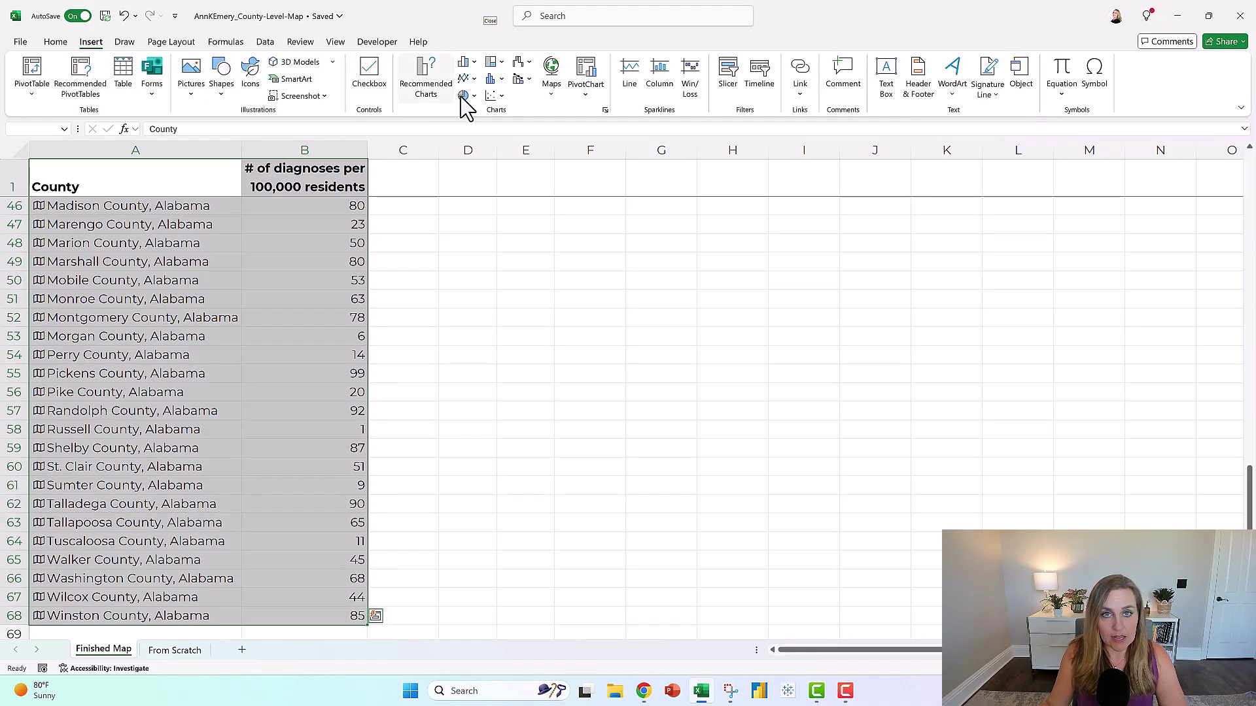
left_click(552, 85)
left_click(560, 146)
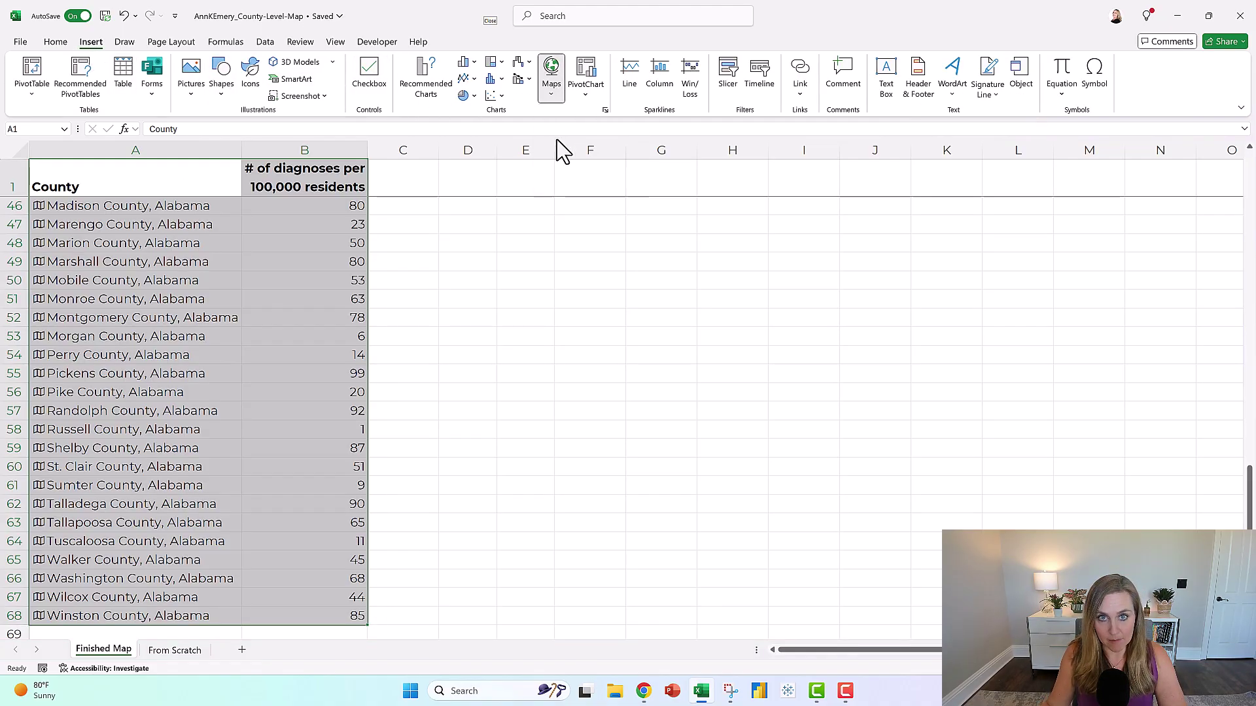
left_click_drag(482, 228, 487, 287)
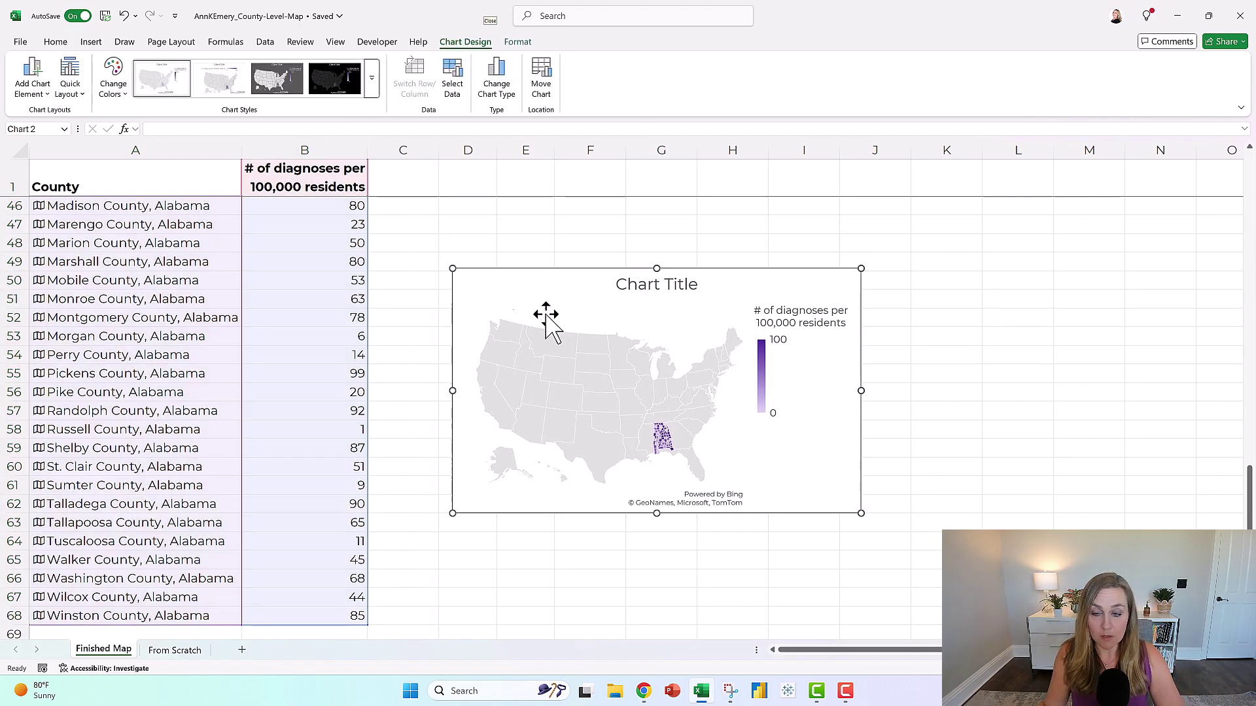
left_click_drag(861, 391, 1076, 394)
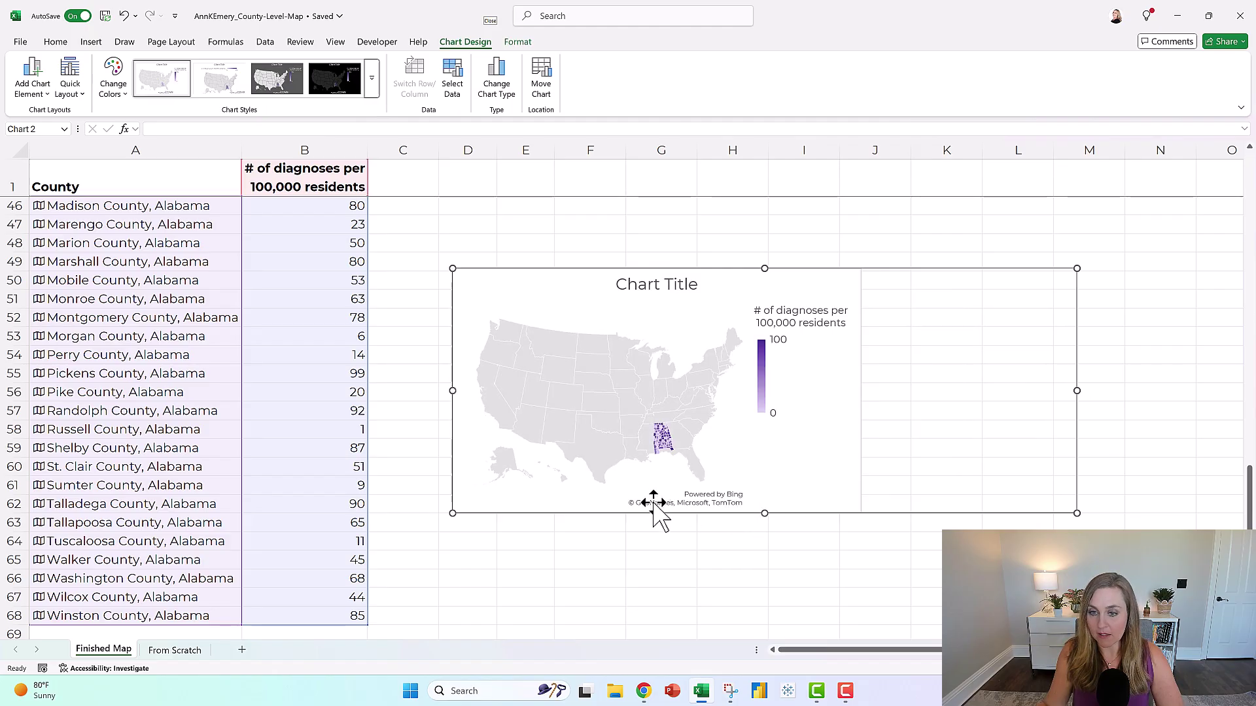
left_click_drag(755, 586, 762, 629)
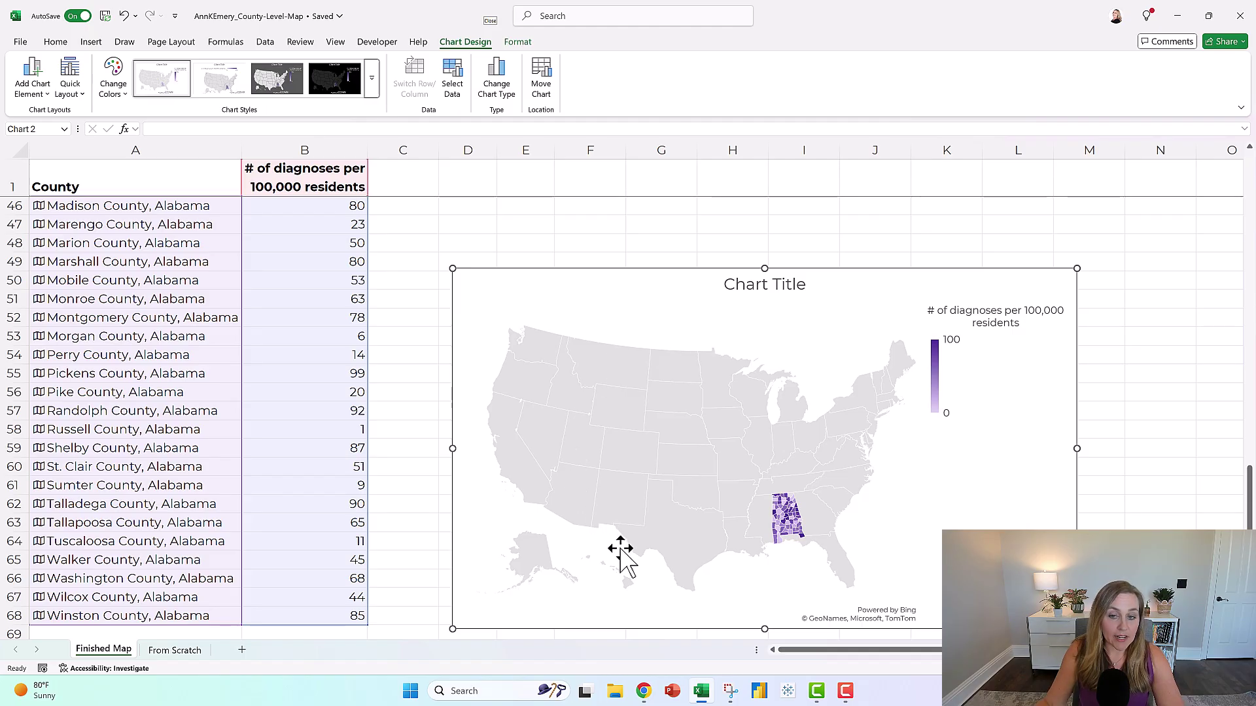
Set the map series' Map area to Only regions with data.
right_click(743, 477)
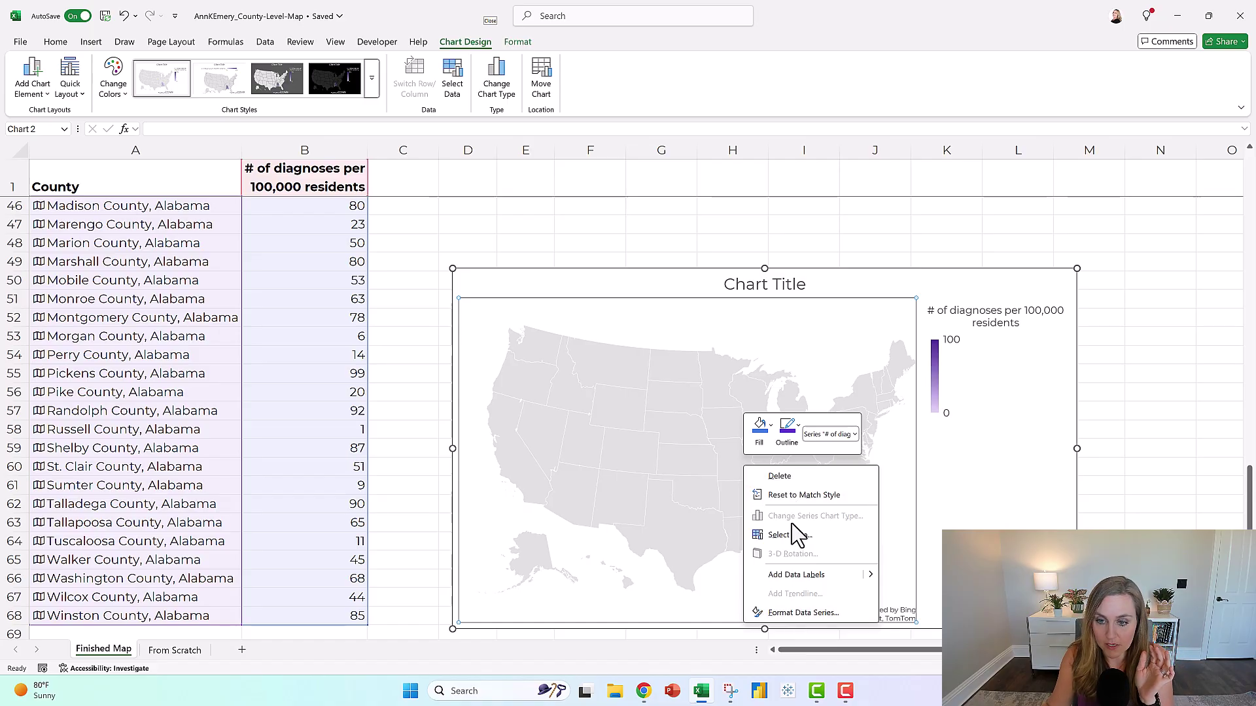
left_click(803, 613)
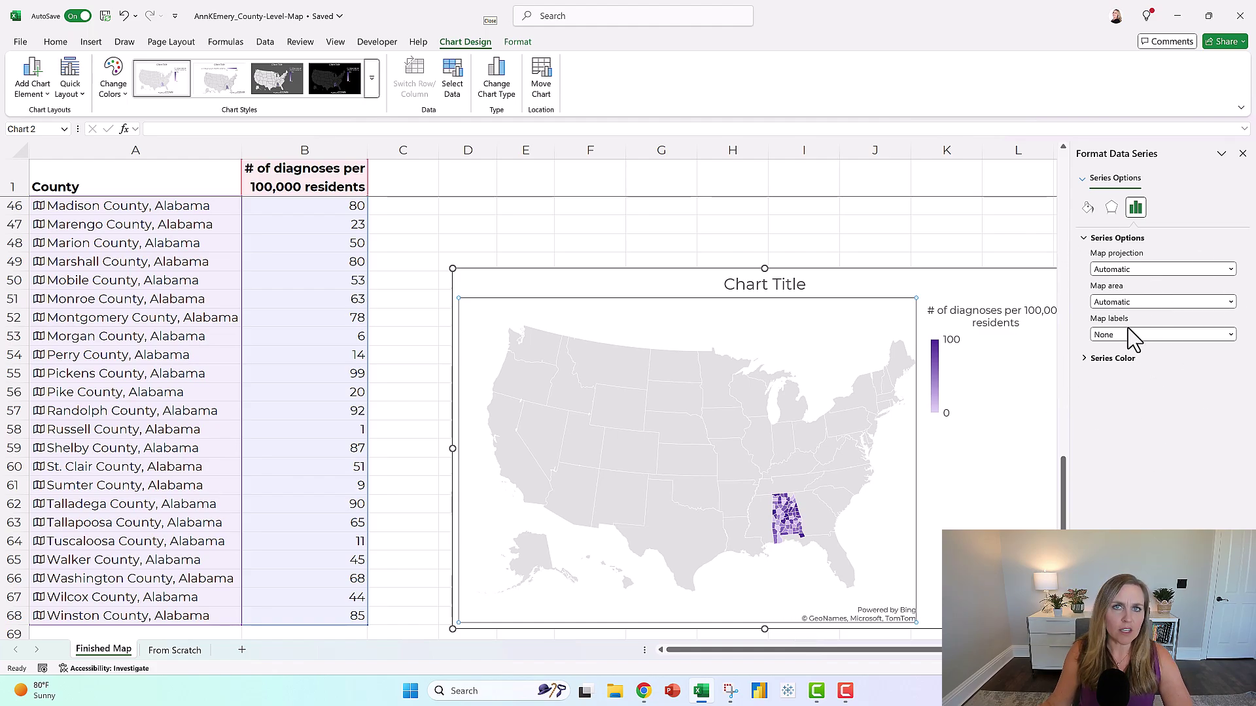
left_click(1136, 302)
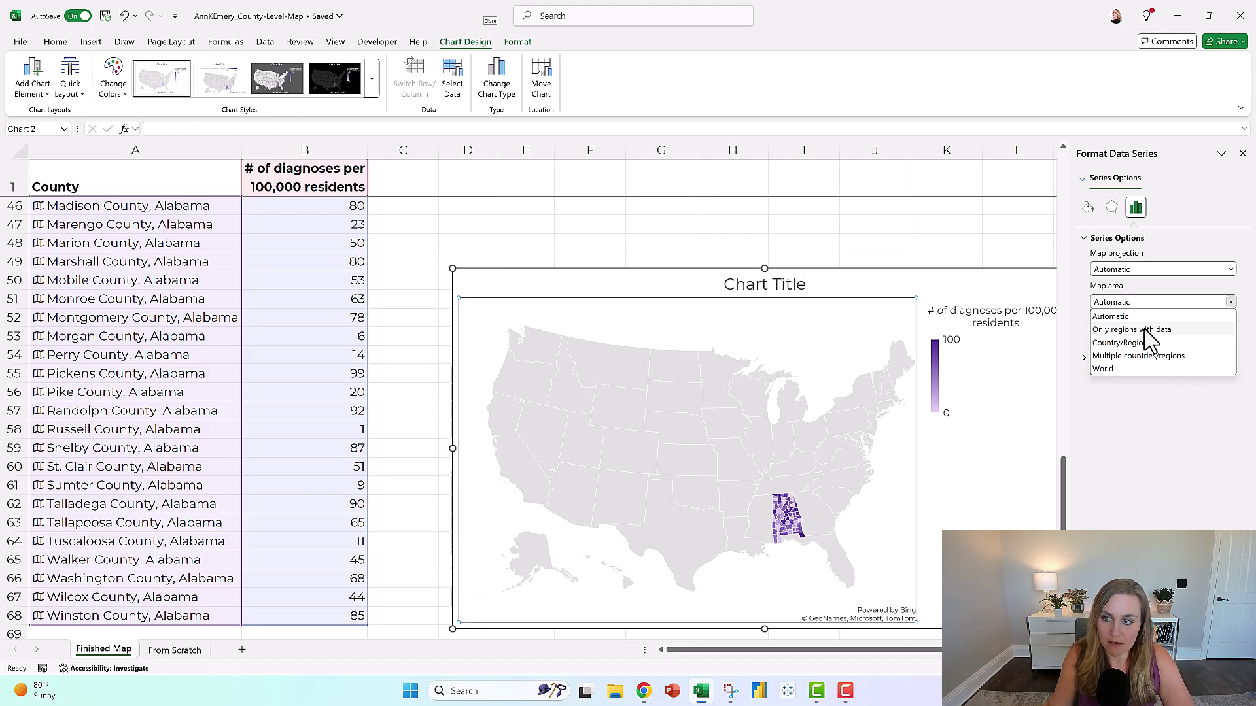
left_click(1149, 332)
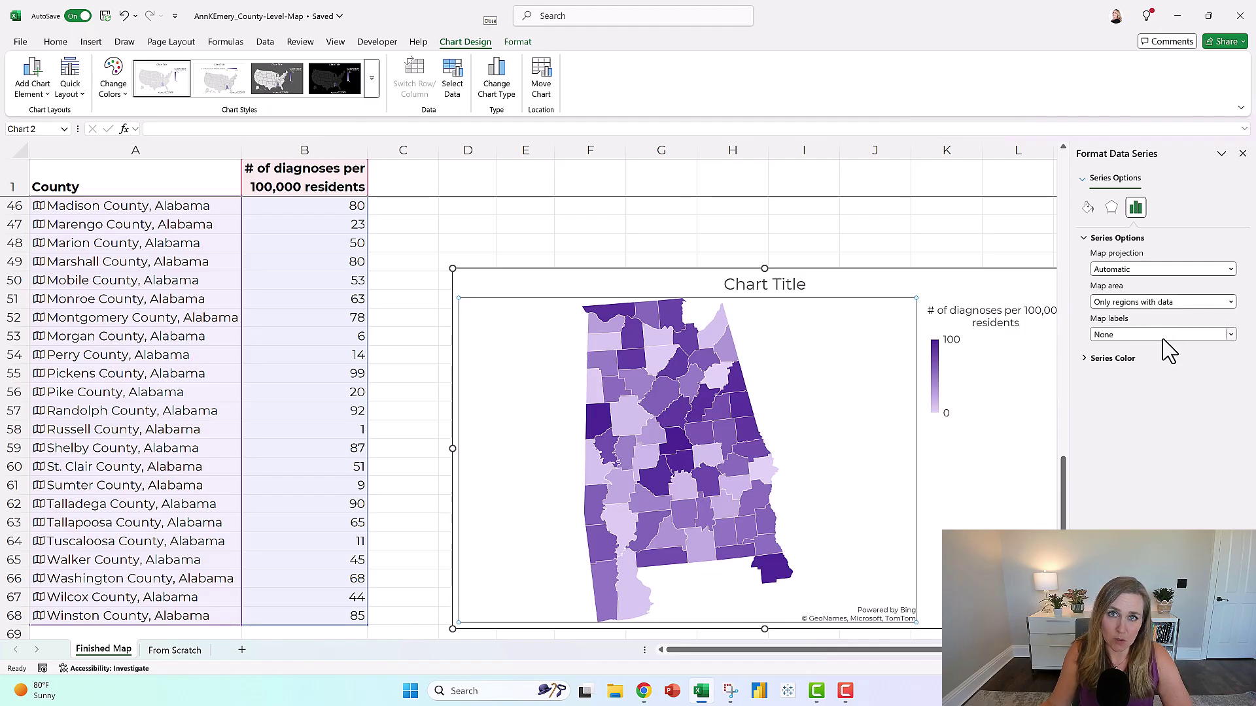
Set the series gradient's Maximum colour to Purple, Lighter 40%.
left_click(1125, 361)
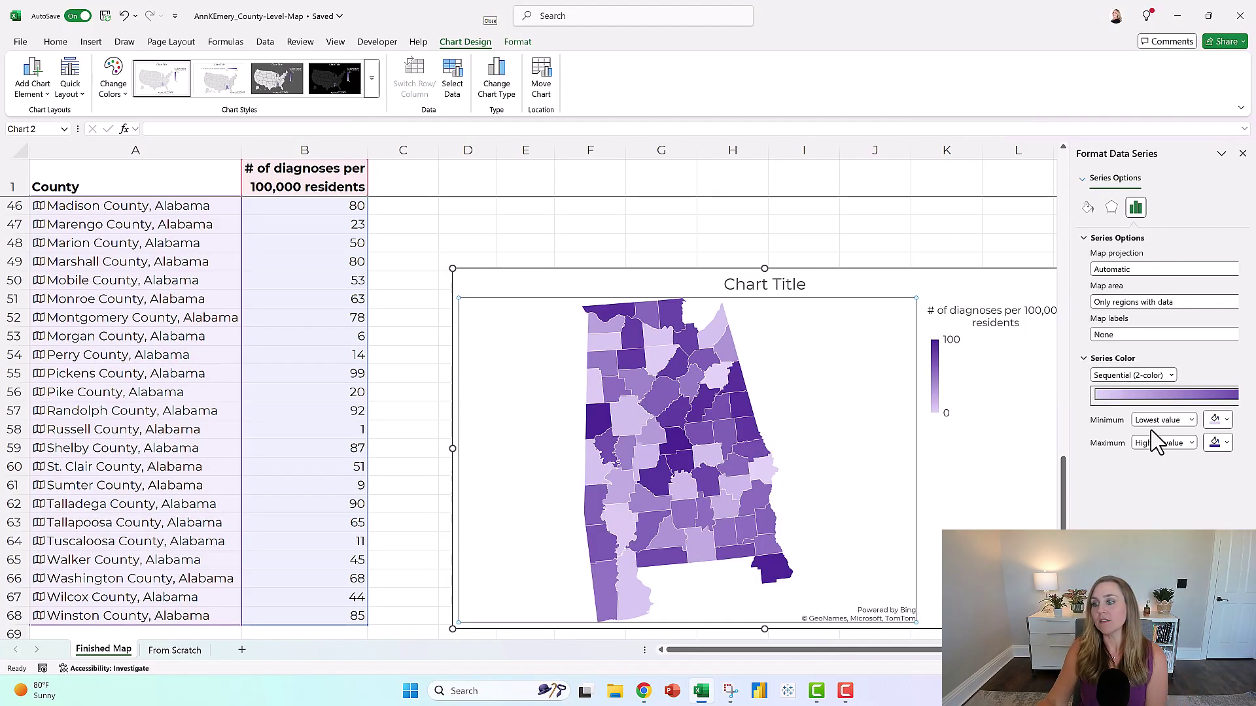
left_click(1217, 443)
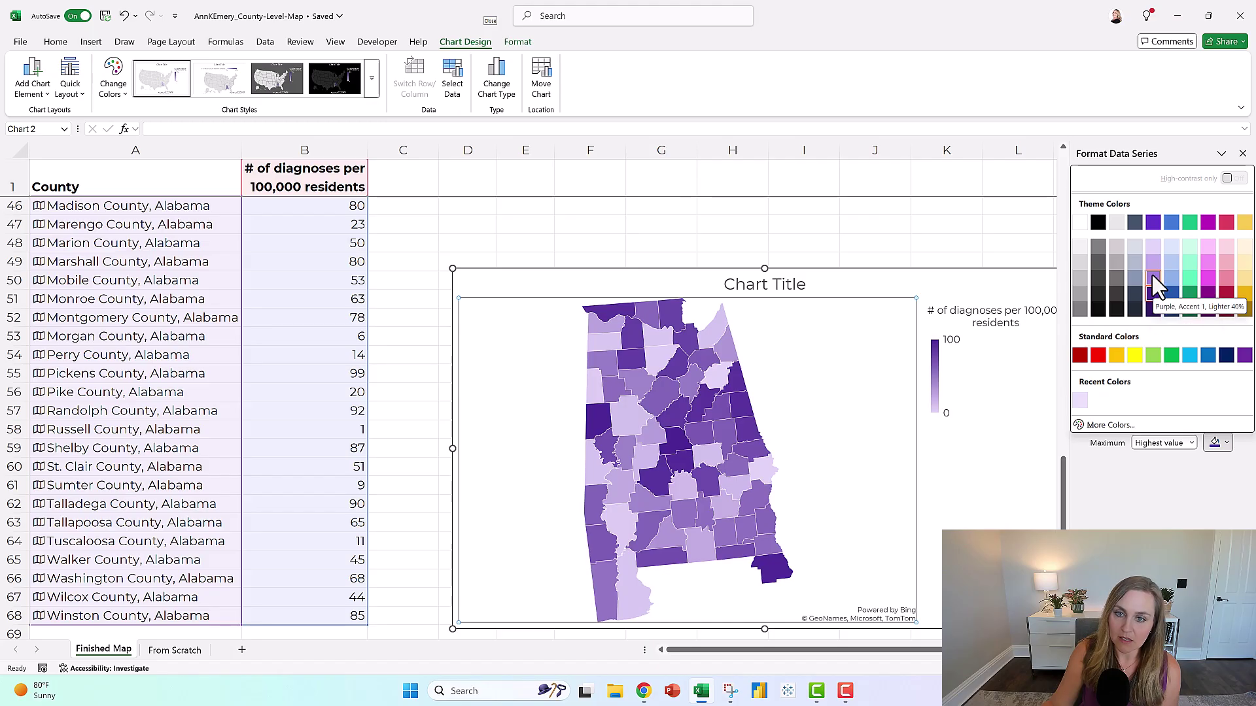
key("Escape")
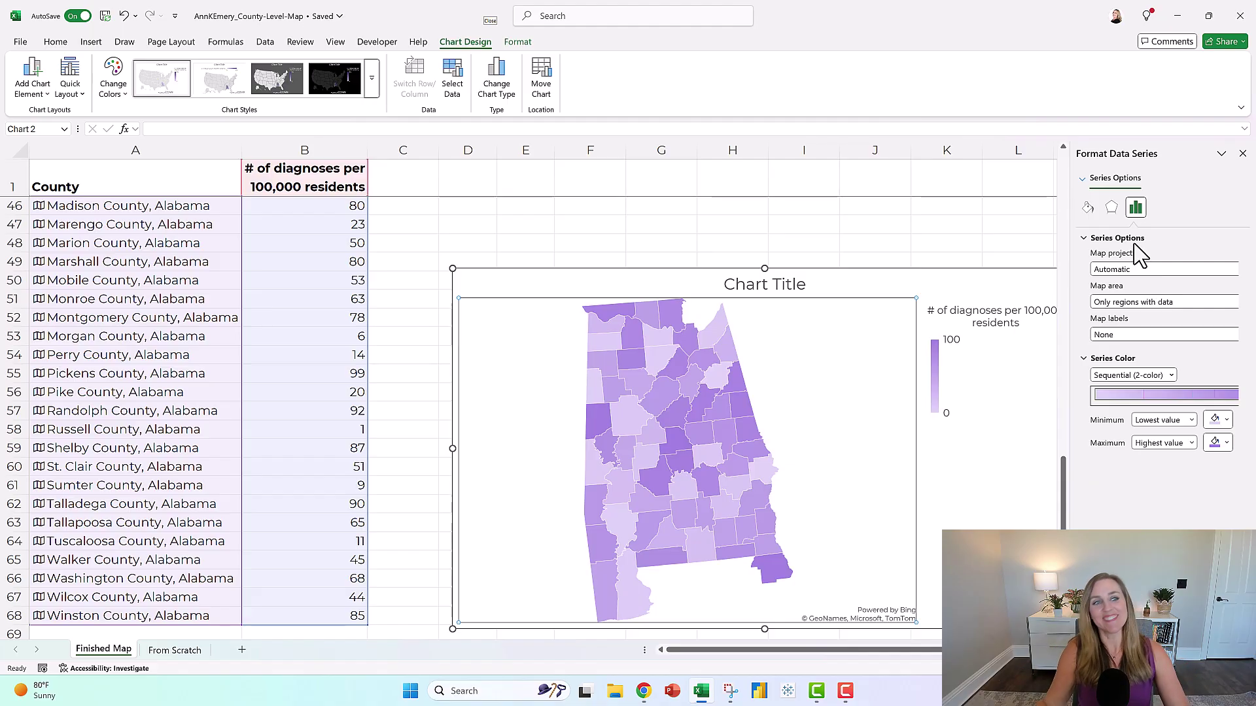
left_click(162, 149)
left_click(265, 152)
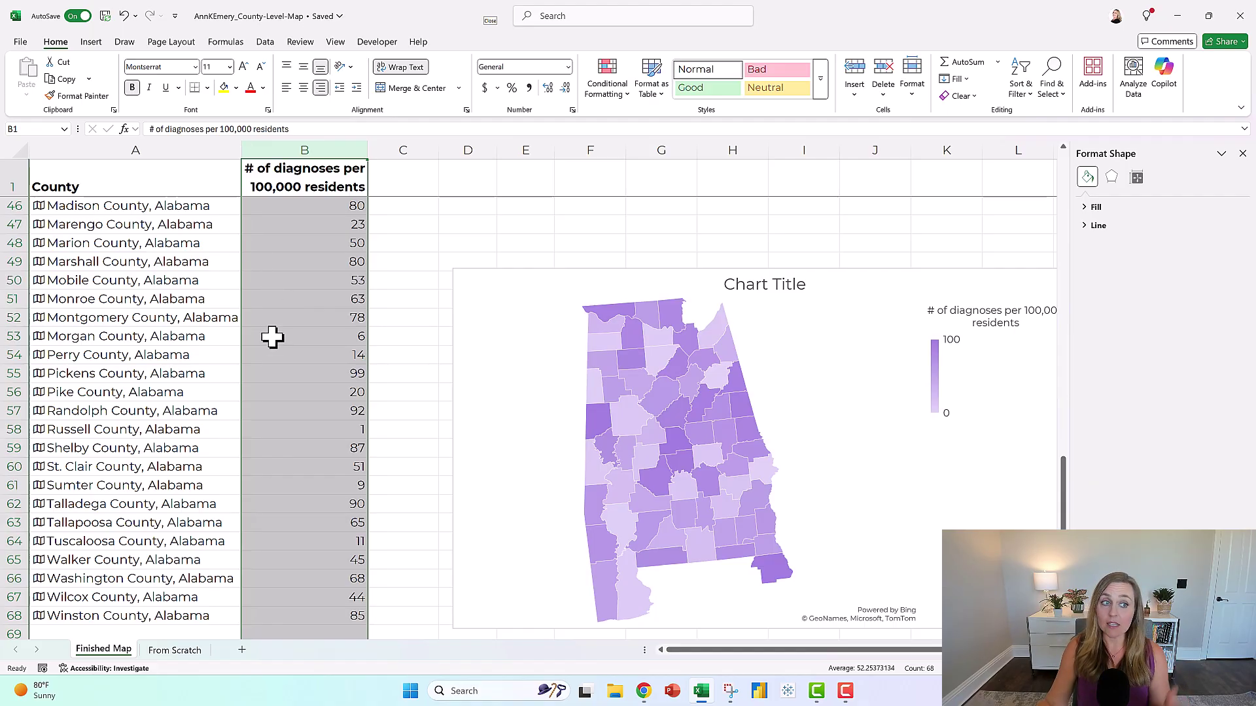
left_click(91, 280)
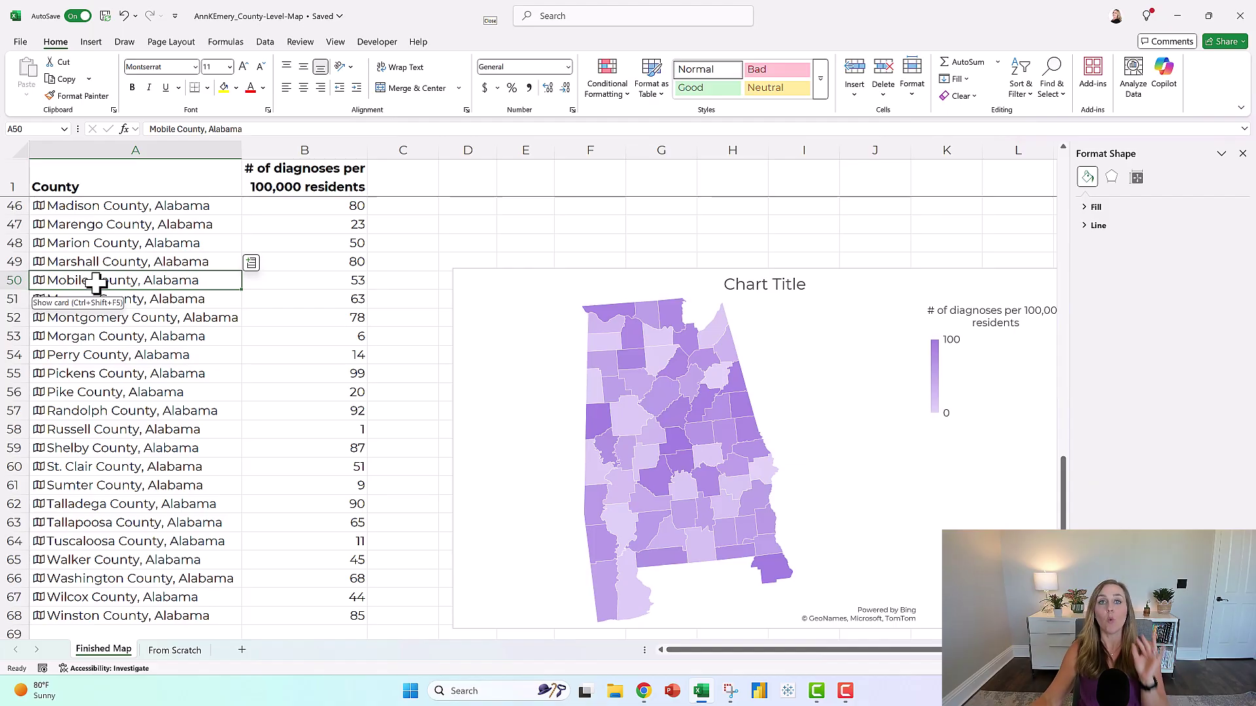
left_click(144, 150)
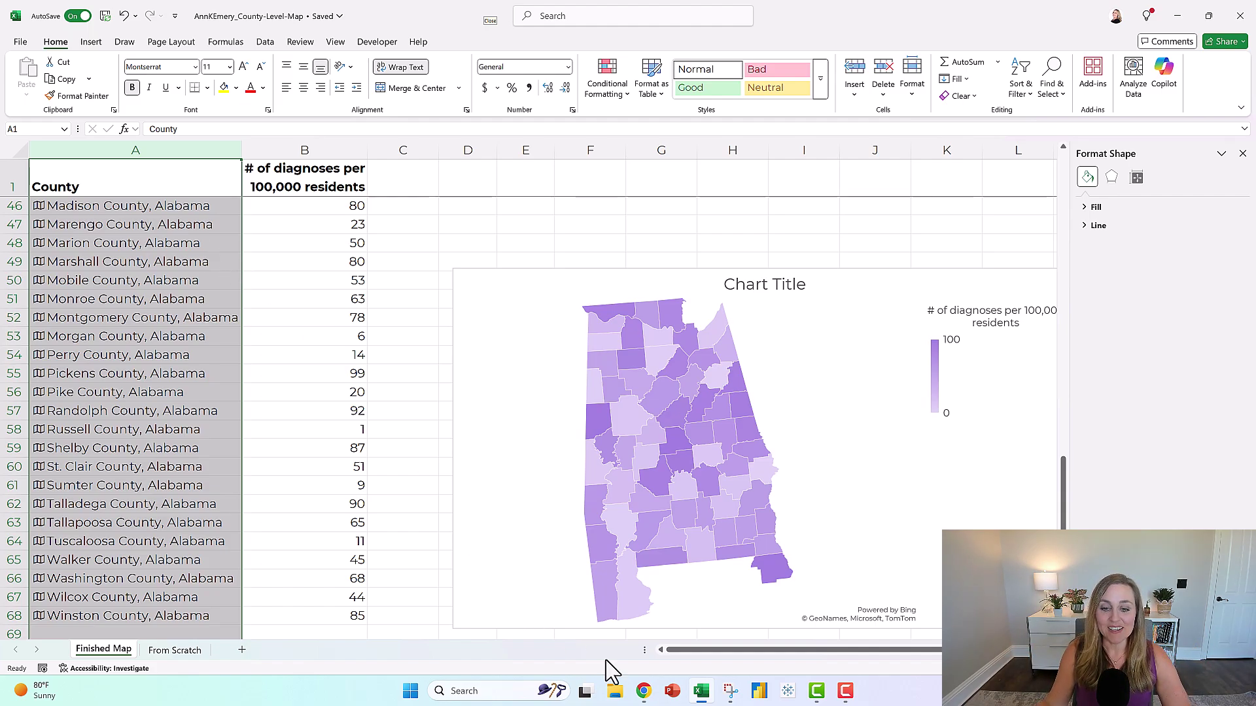
mouse_move(649, 691)
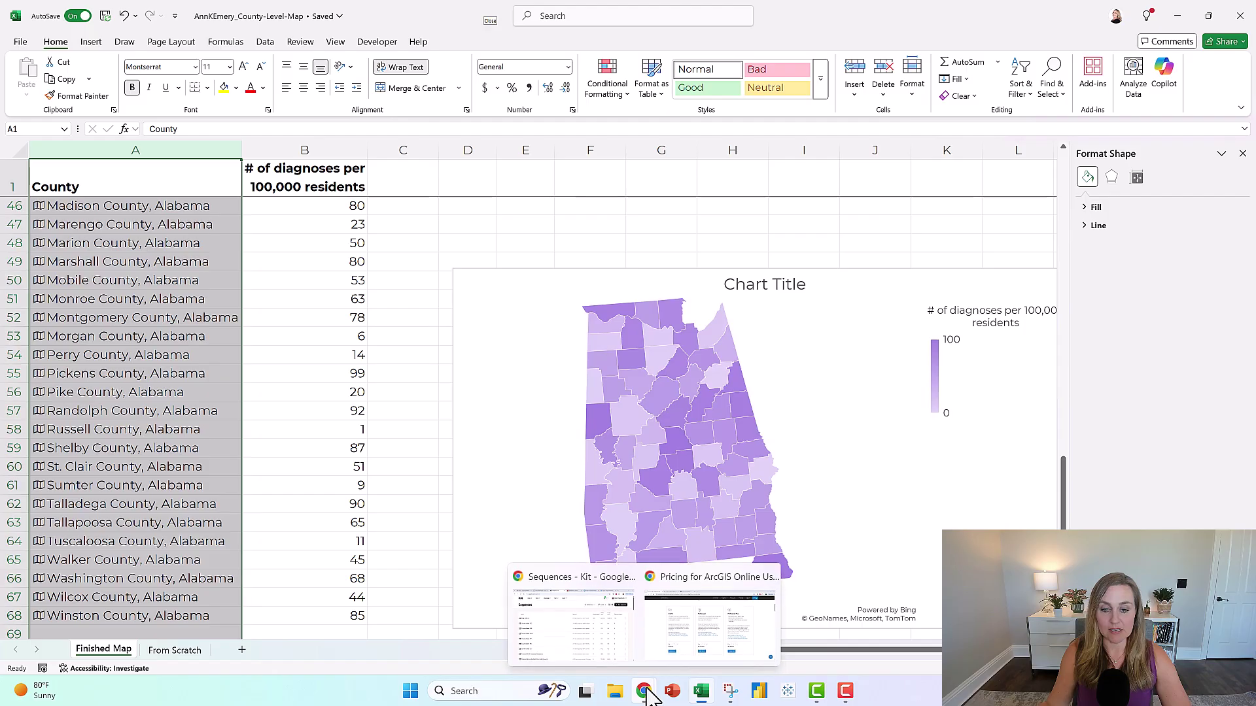
Look over rows of Wikipedia's Alabama counties table, then switch to the ChatGPT county list.
left_click(678, 636)
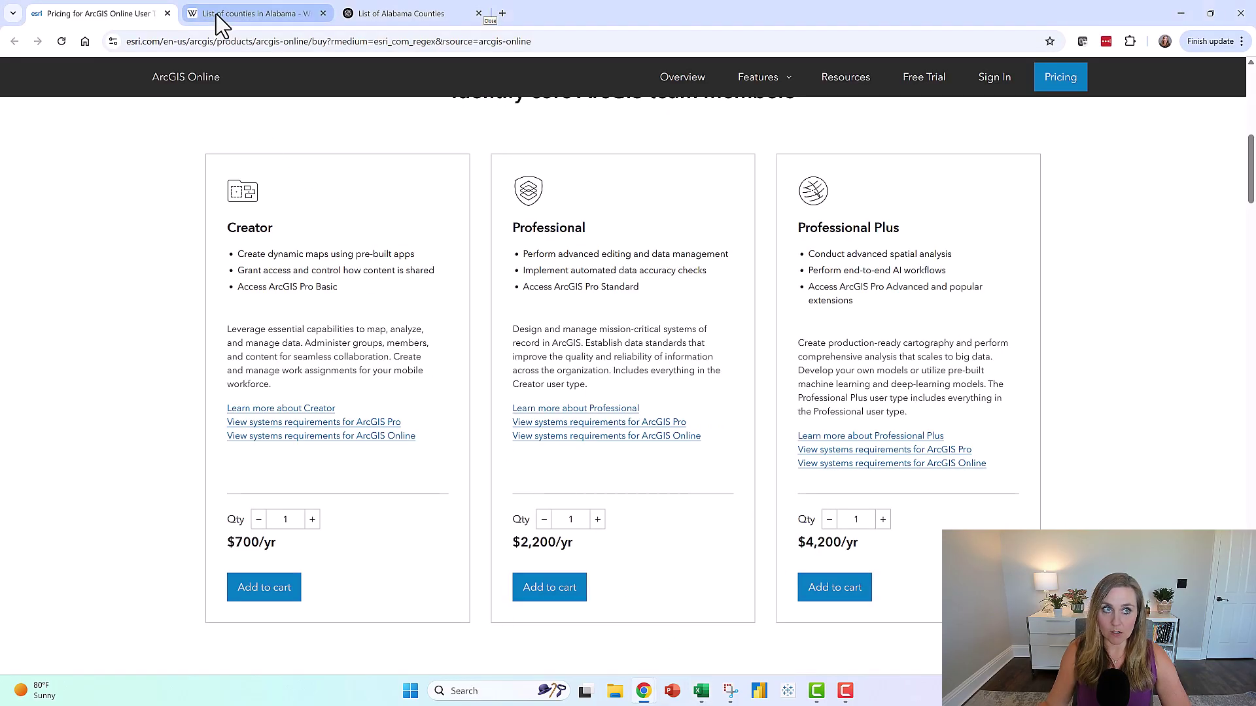
left_click(221, 24)
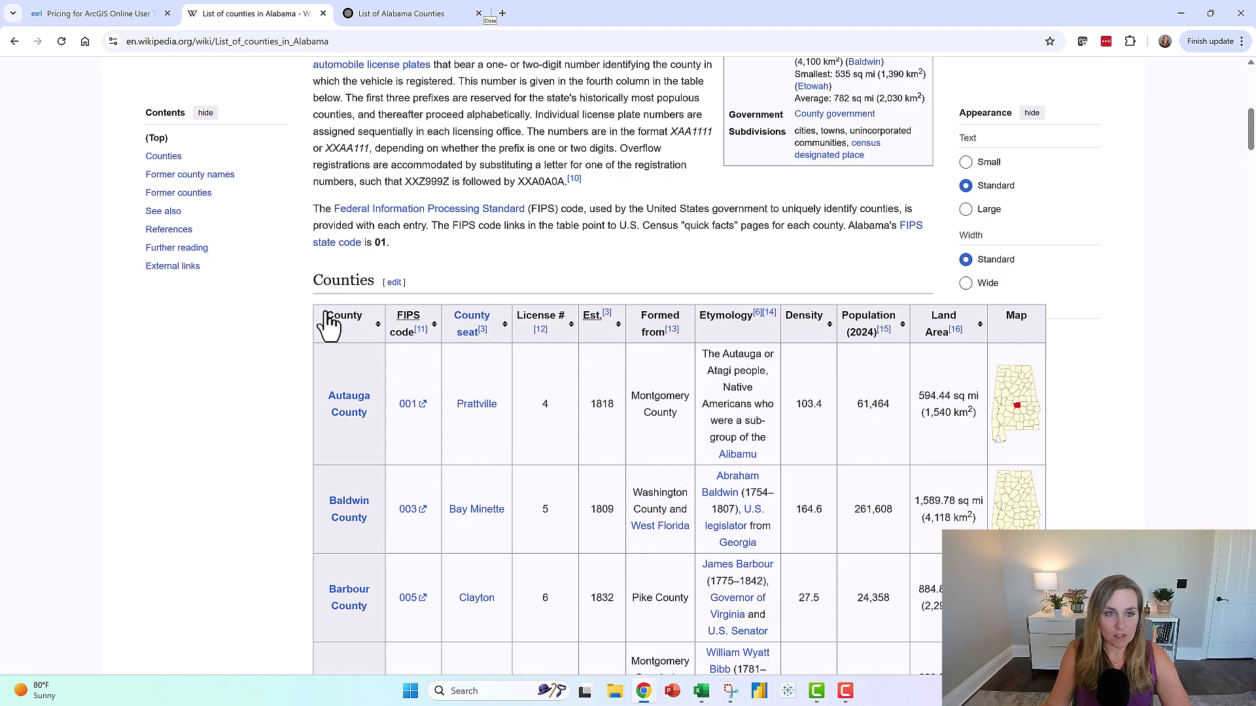
left_click_drag(330, 406, 922, 600)
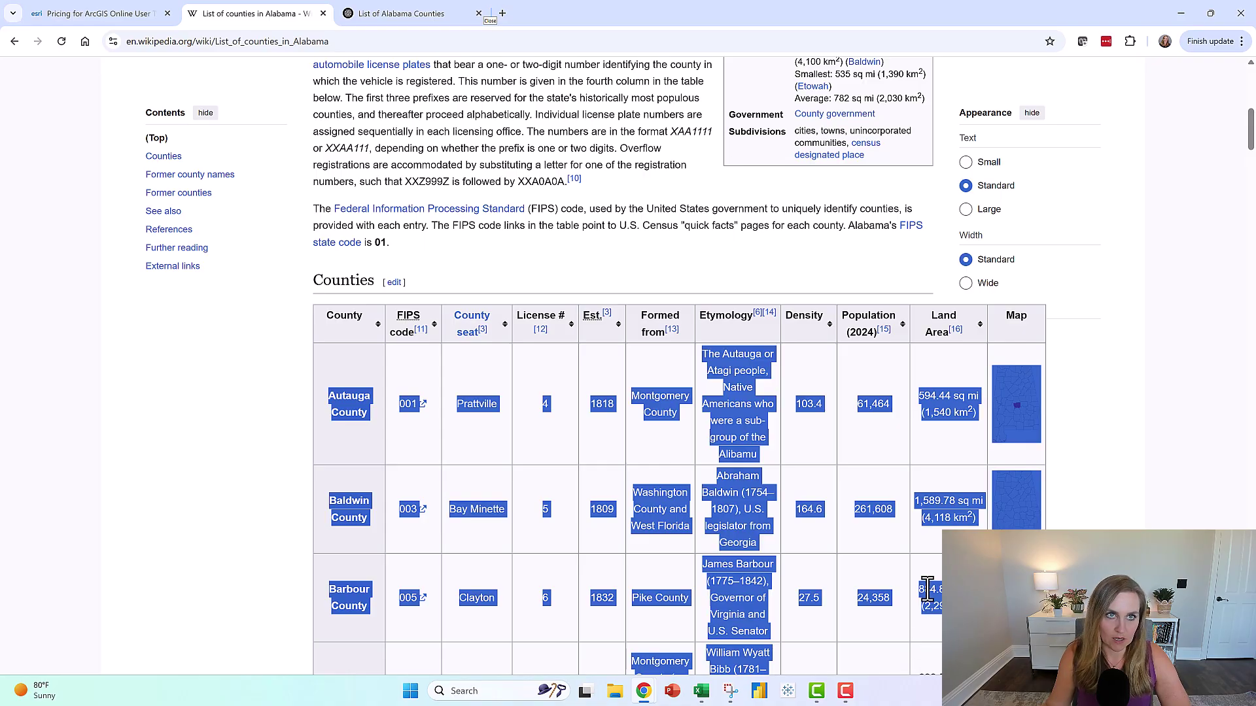
left_click(433, 15)
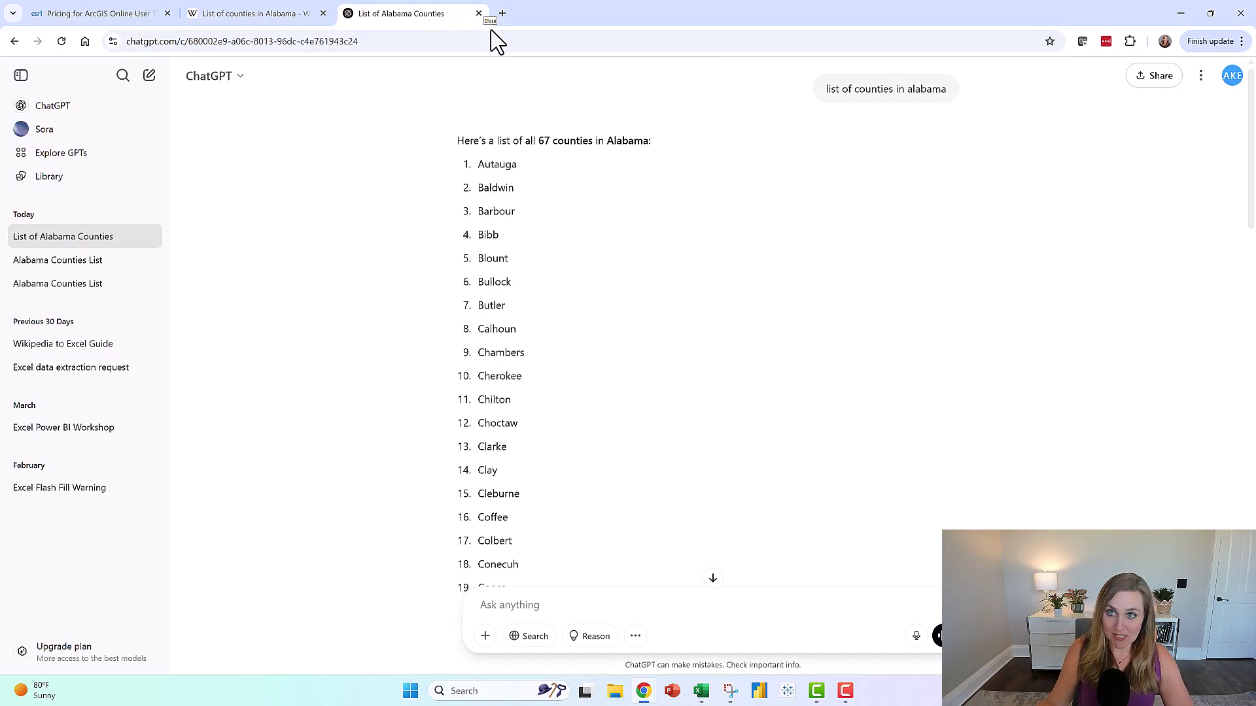
Select all 67 county names in ChatGPT's answer, then go to Excel's blank From Scratch sheet.
left_click_drag(825, 99, 996, 108)
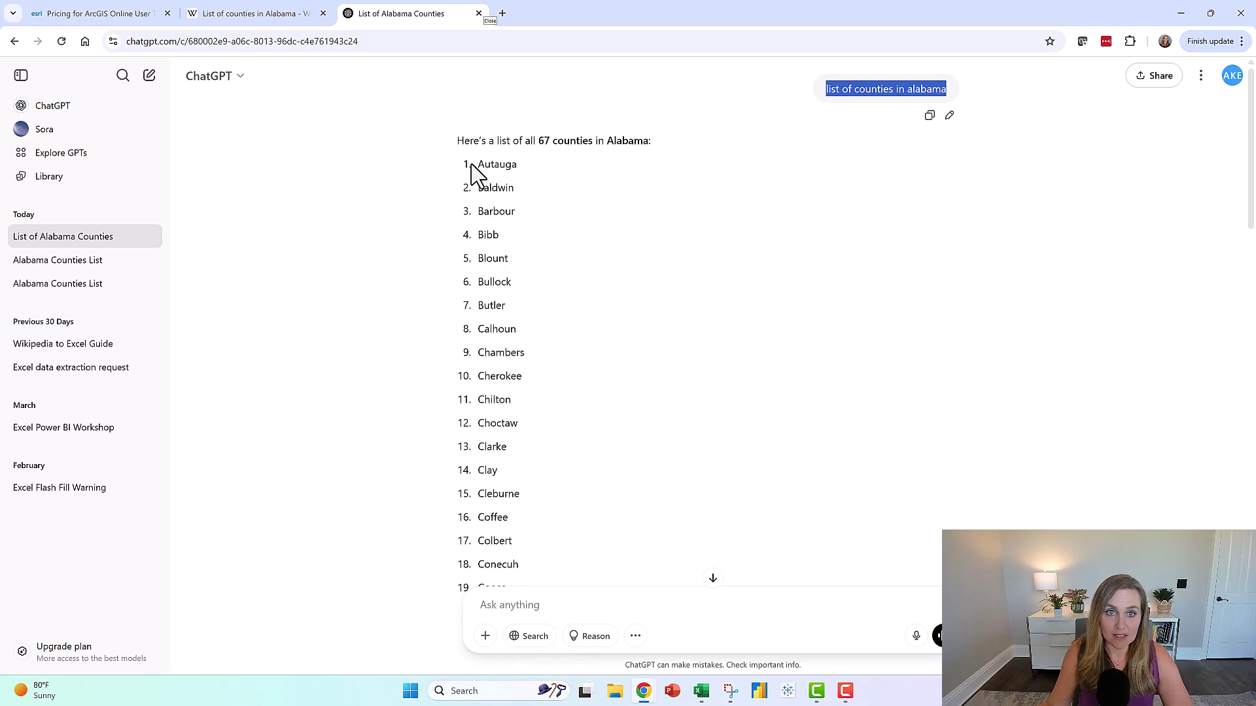
left_click_drag(480, 164, 514, 493)
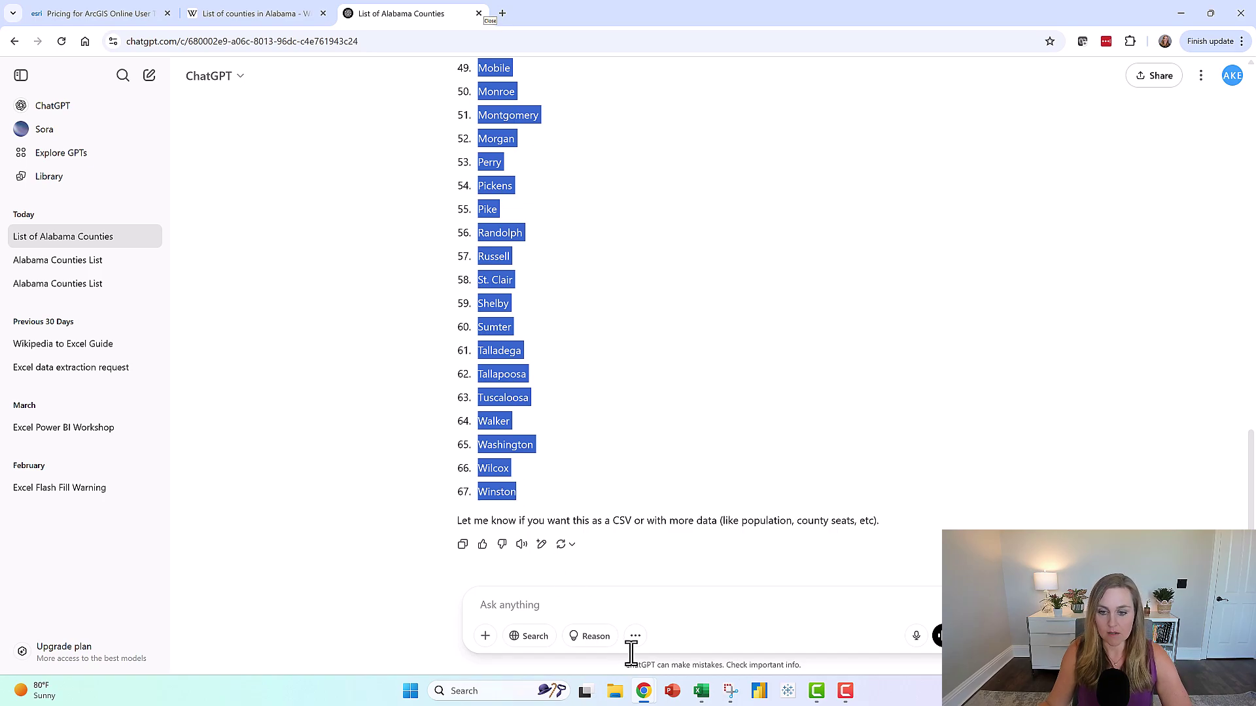
left_click(701, 691)
left_click(183, 651)
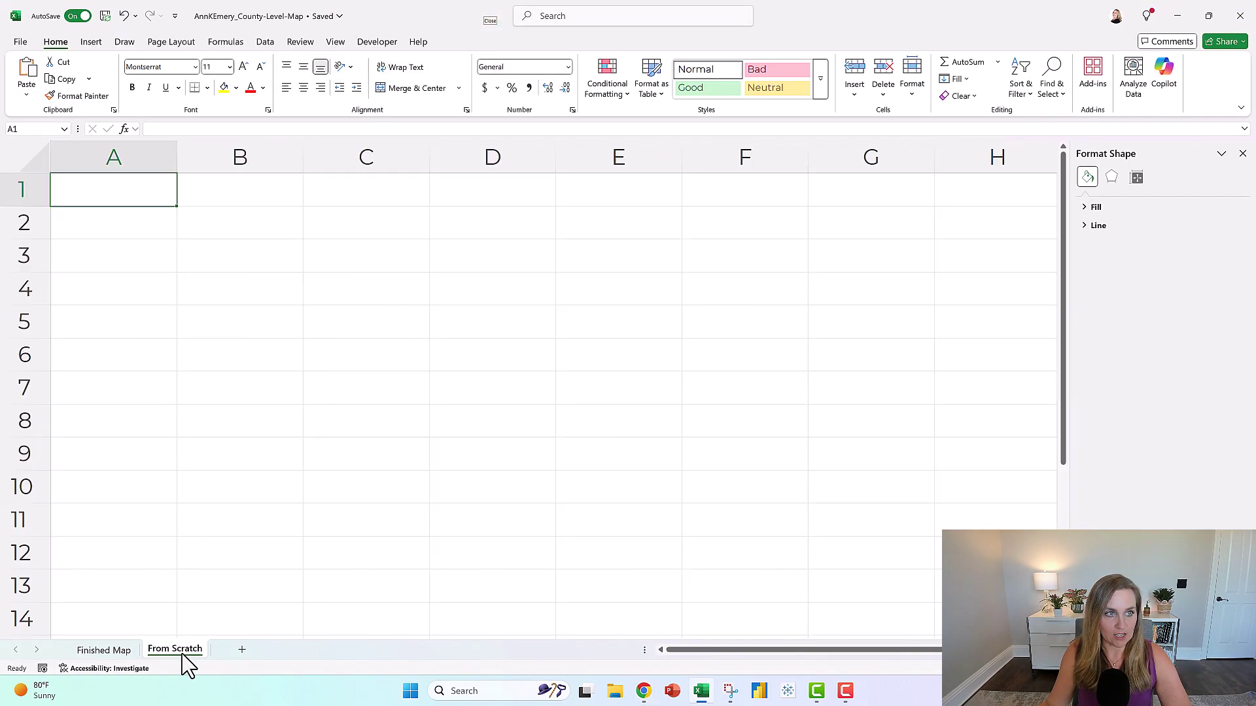
Paste the county names from A2 down and add a bold 'County' header in A1.
left_click(109, 217)
key("ctrl+v")
left_click(101, 193)
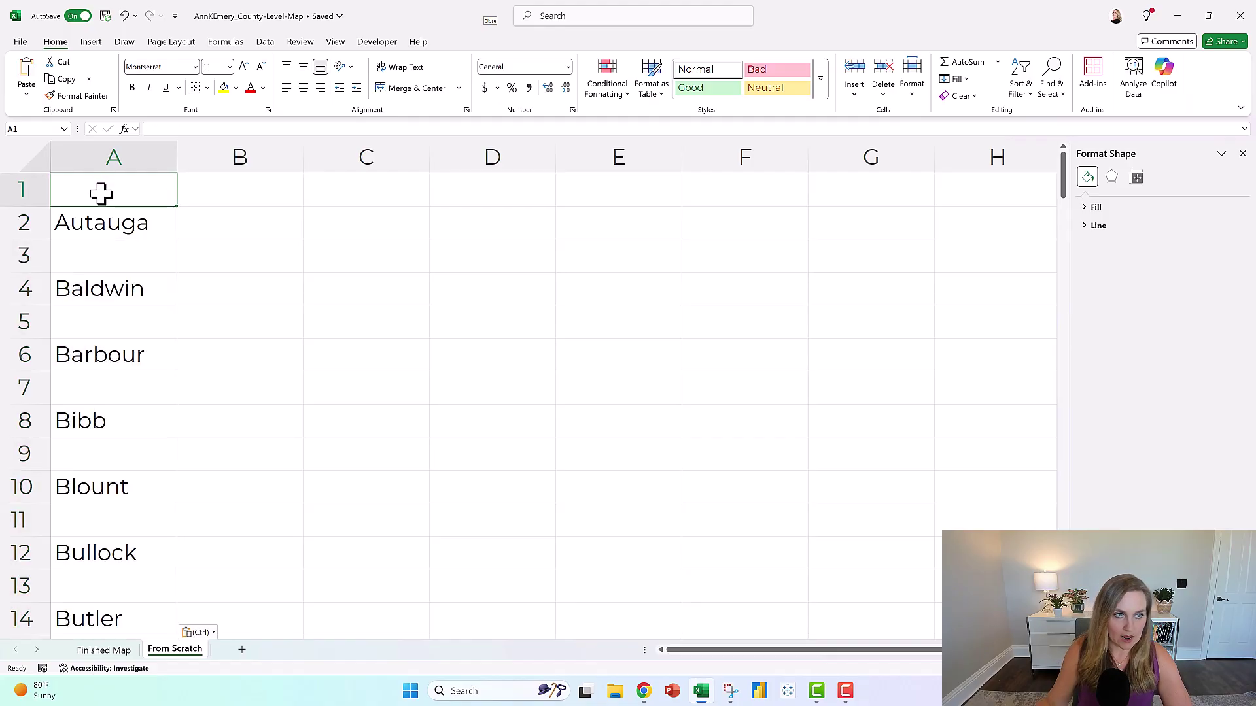
type("Cou")
key("Return")
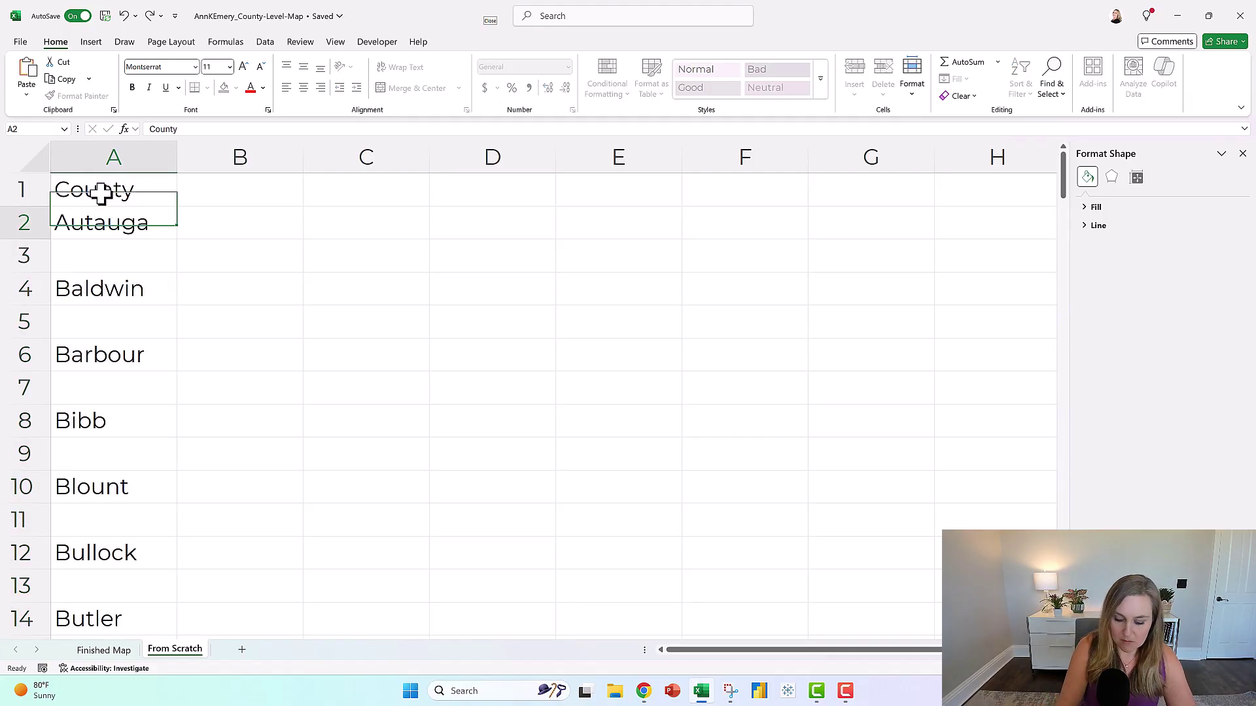
left_click(104, 195)
key("ctrl+b")
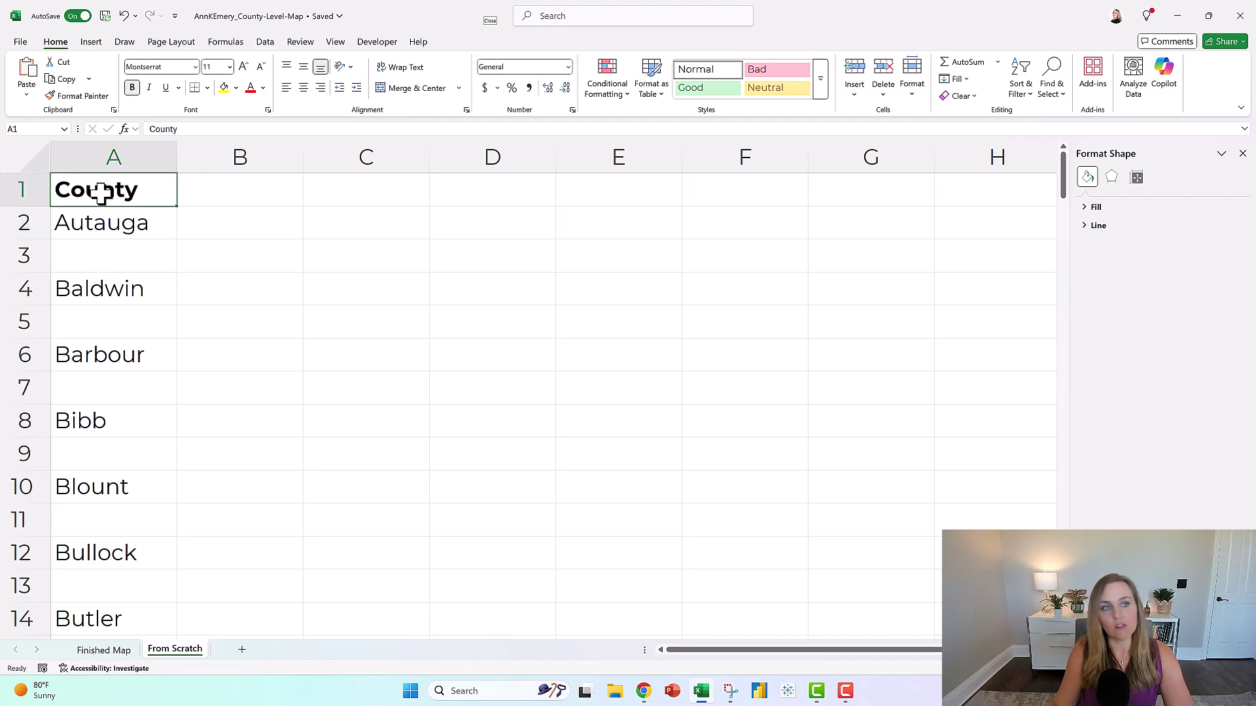
Delete the blank row 3 and open the Sort dialog for the County column.
left_click(20, 255)
right_click(24, 255)
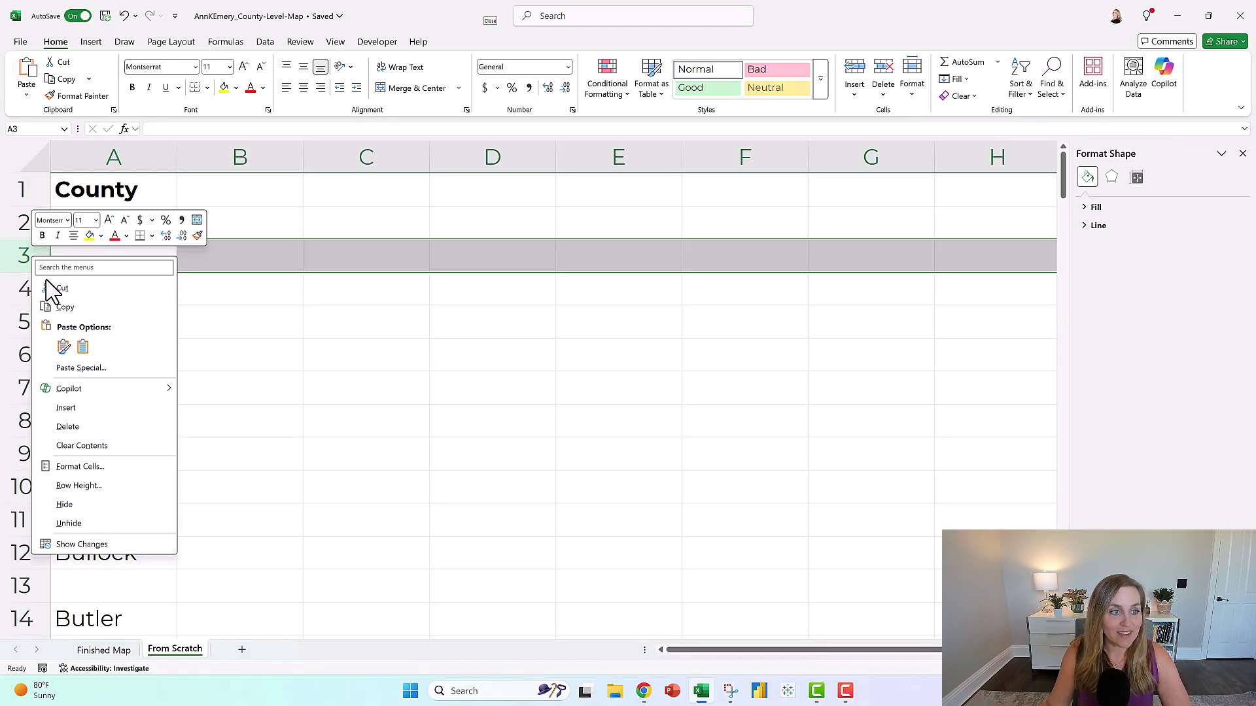
left_click(69, 427)
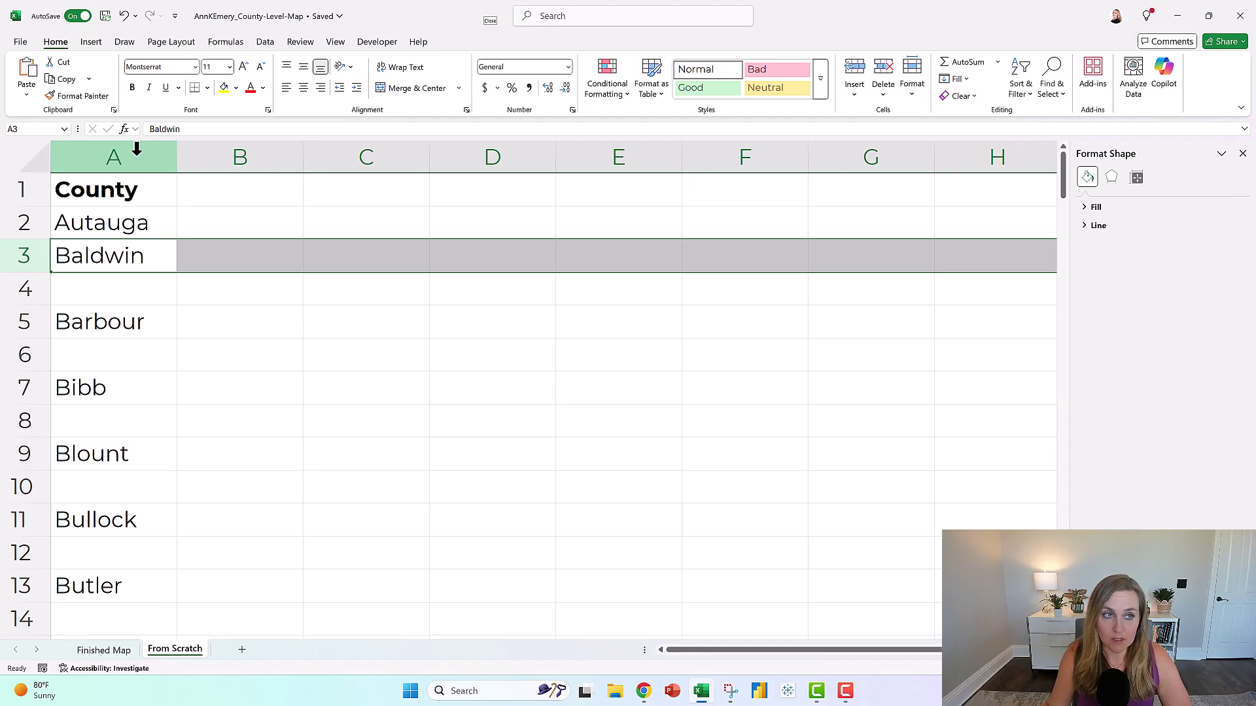
left_click(136, 151)
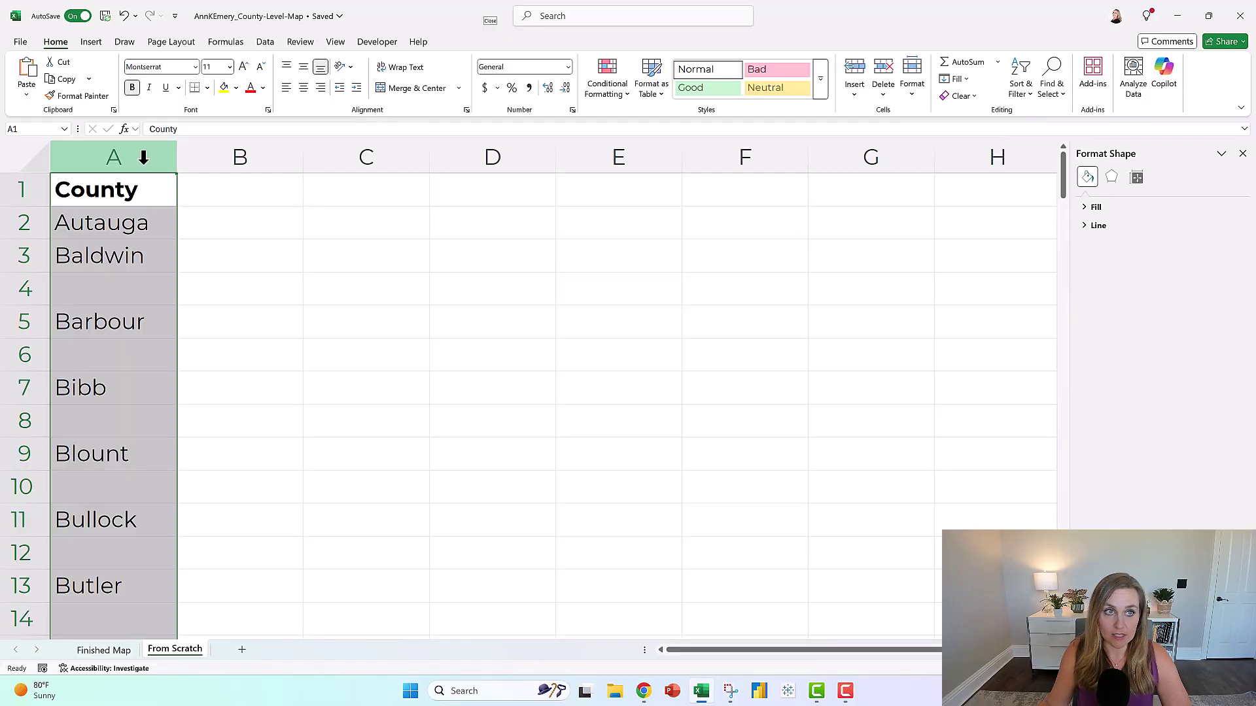
left_click(265, 42)
left_click(639, 85)
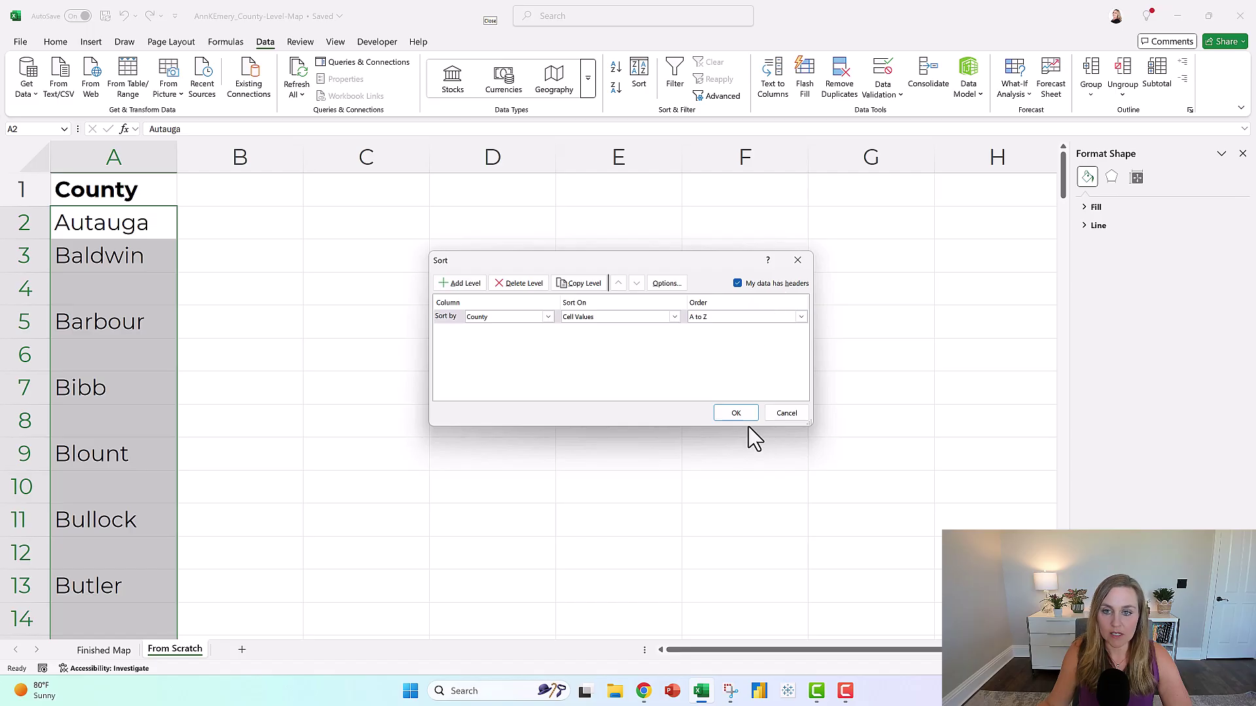
Sort counties A to Z (Autauga to Winston, rows 2–68) and start typing '# of diagnoses per' in B1.
left_click(736, 413)
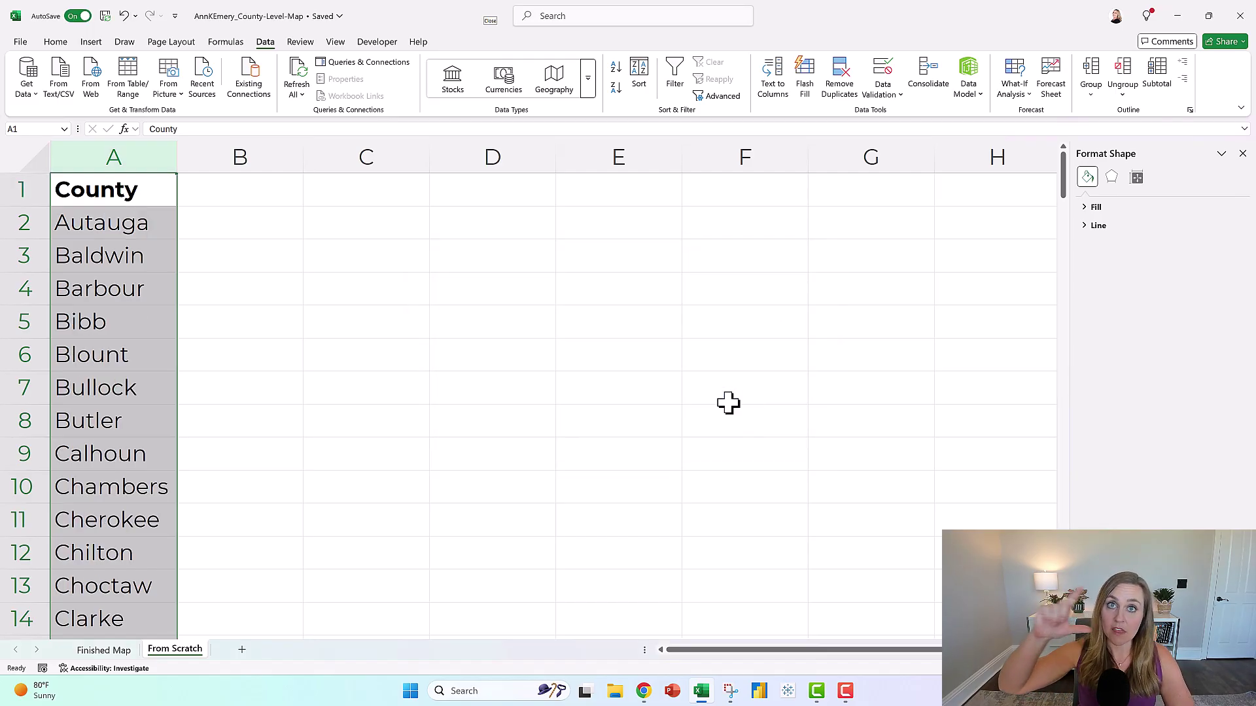
scroll(124, 355, "down", 8)
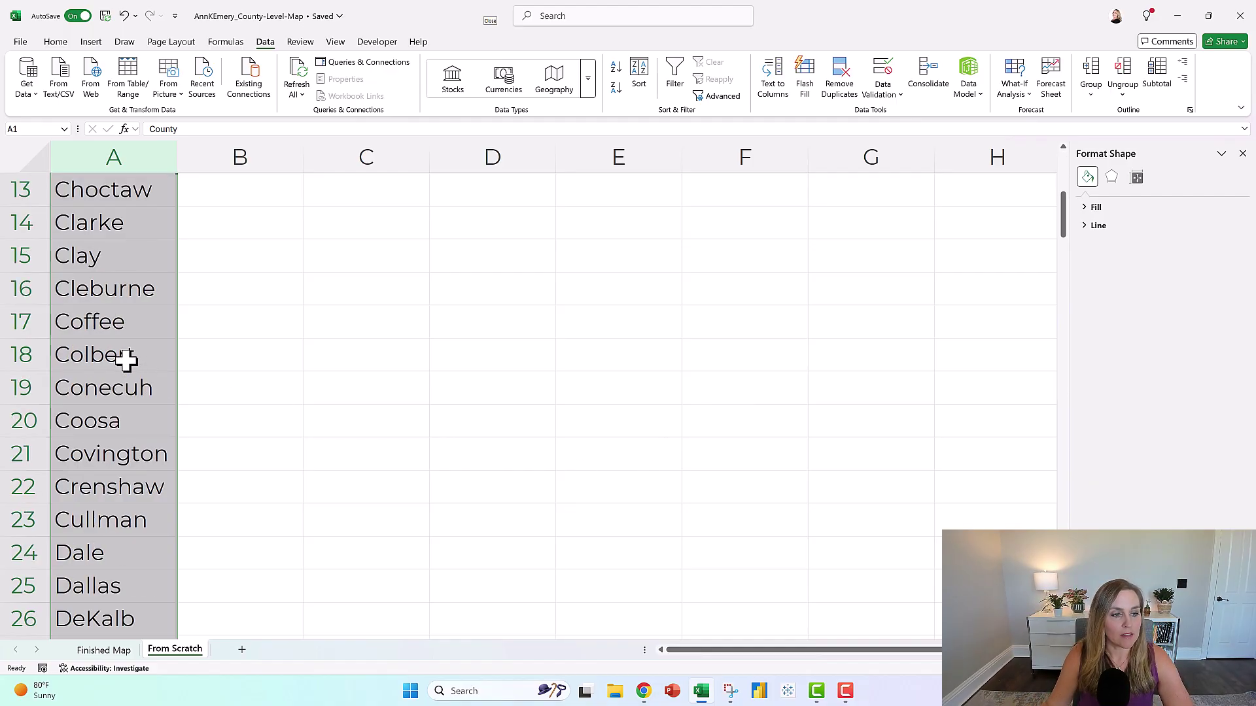
scroll(124, 355, "down", 16)
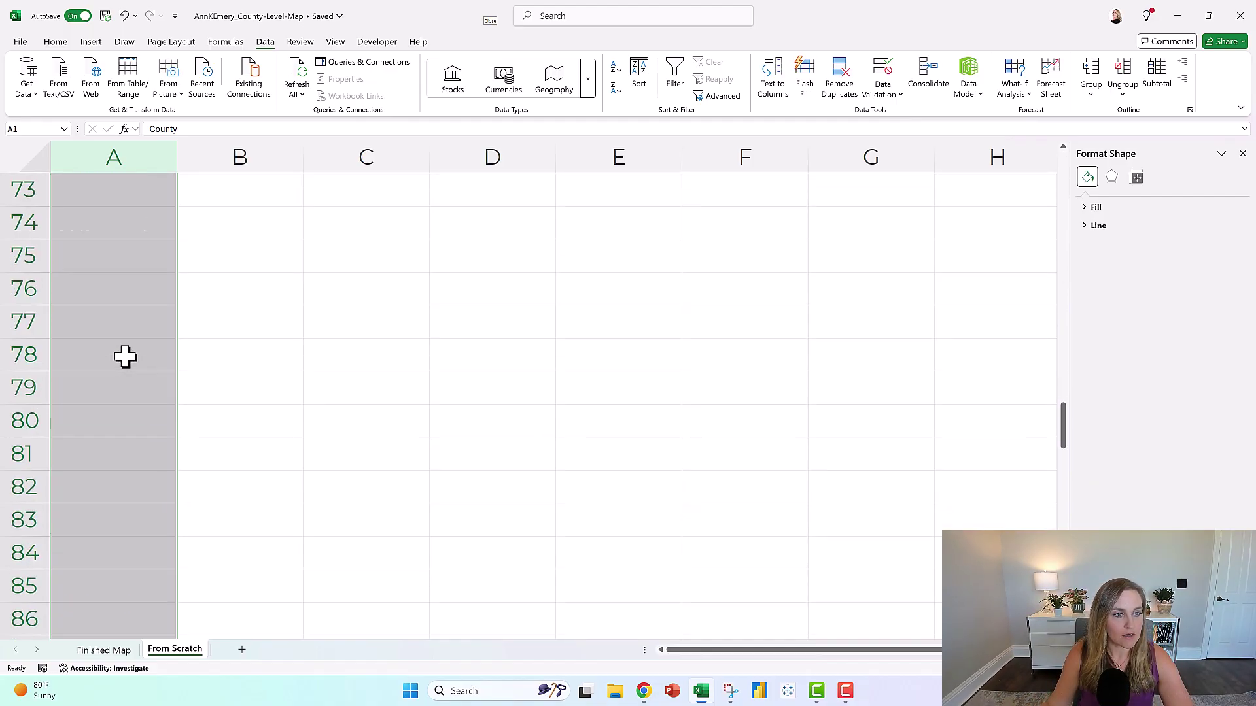
scroll(86, 384, "up", 2)
left_click_drag(1060, 422, 1071, 137)
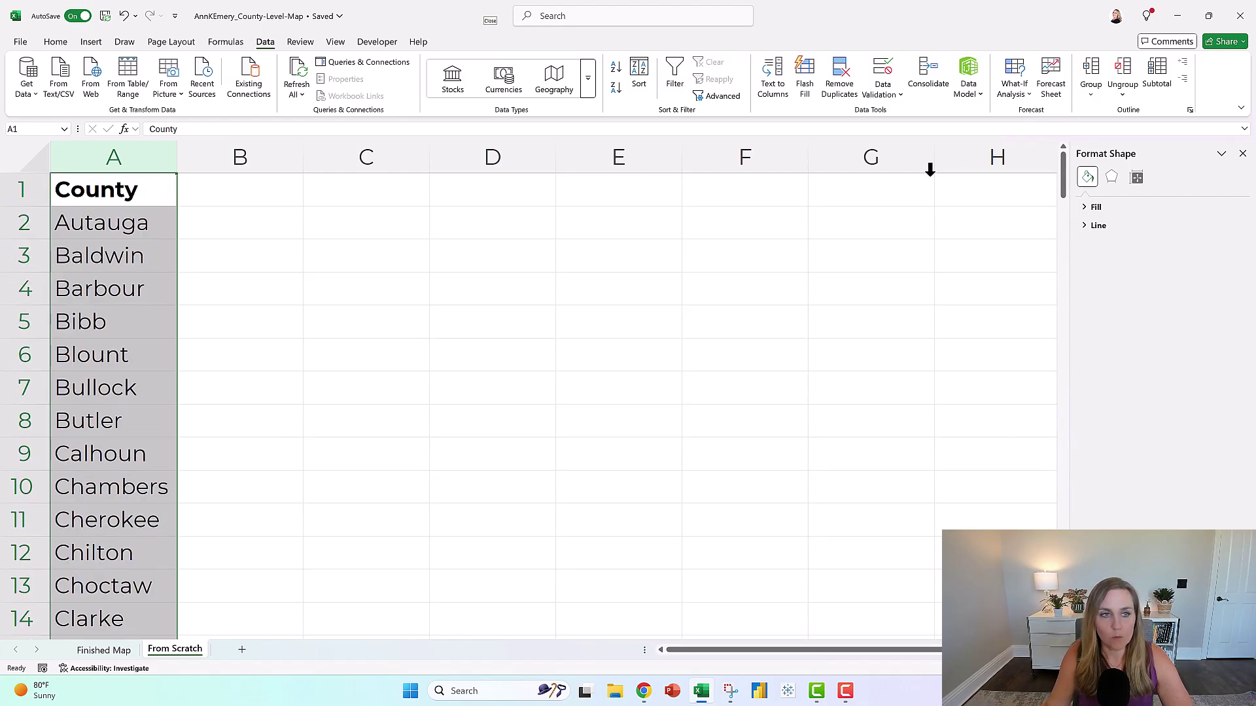
left_click(241, 189)
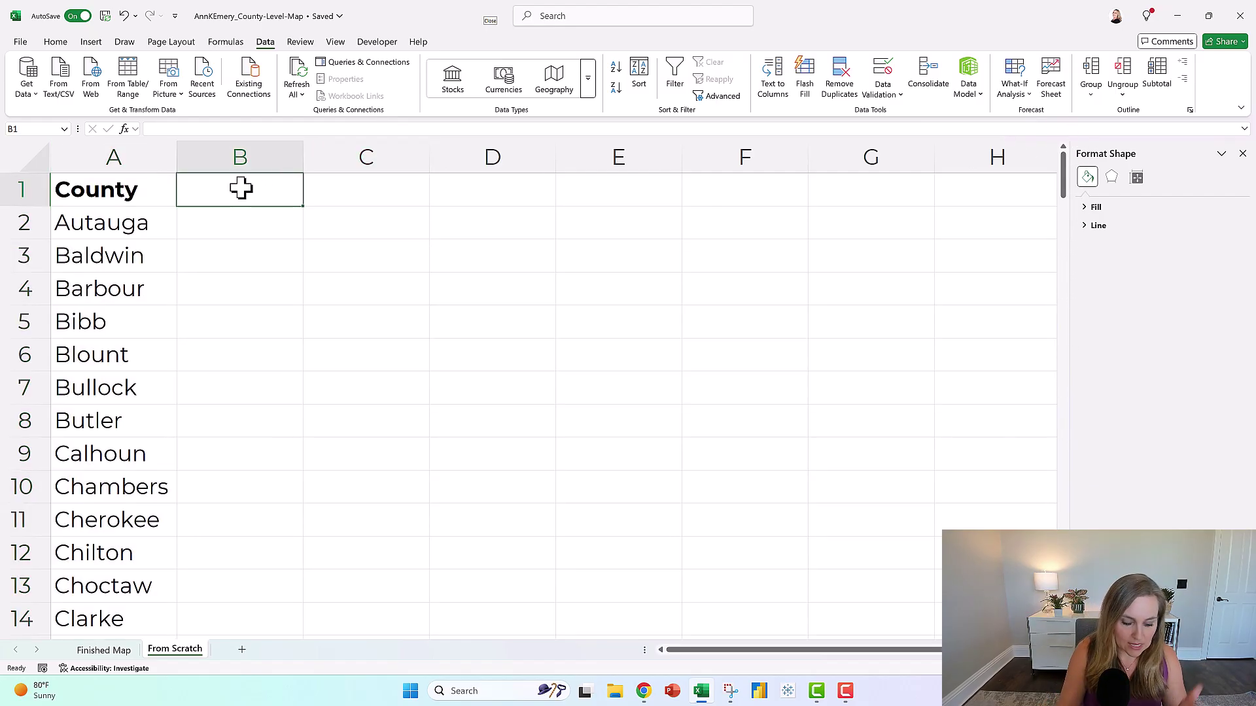
type("#")
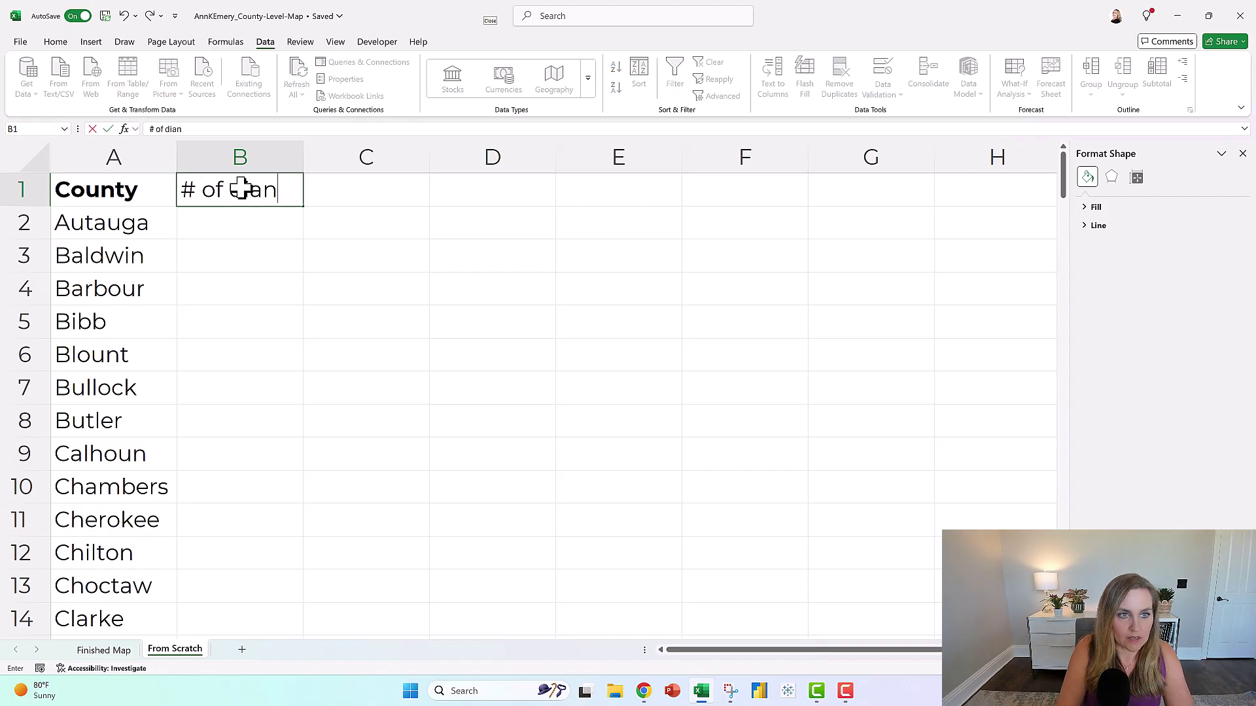
type(" of diagnoses per 10,000")
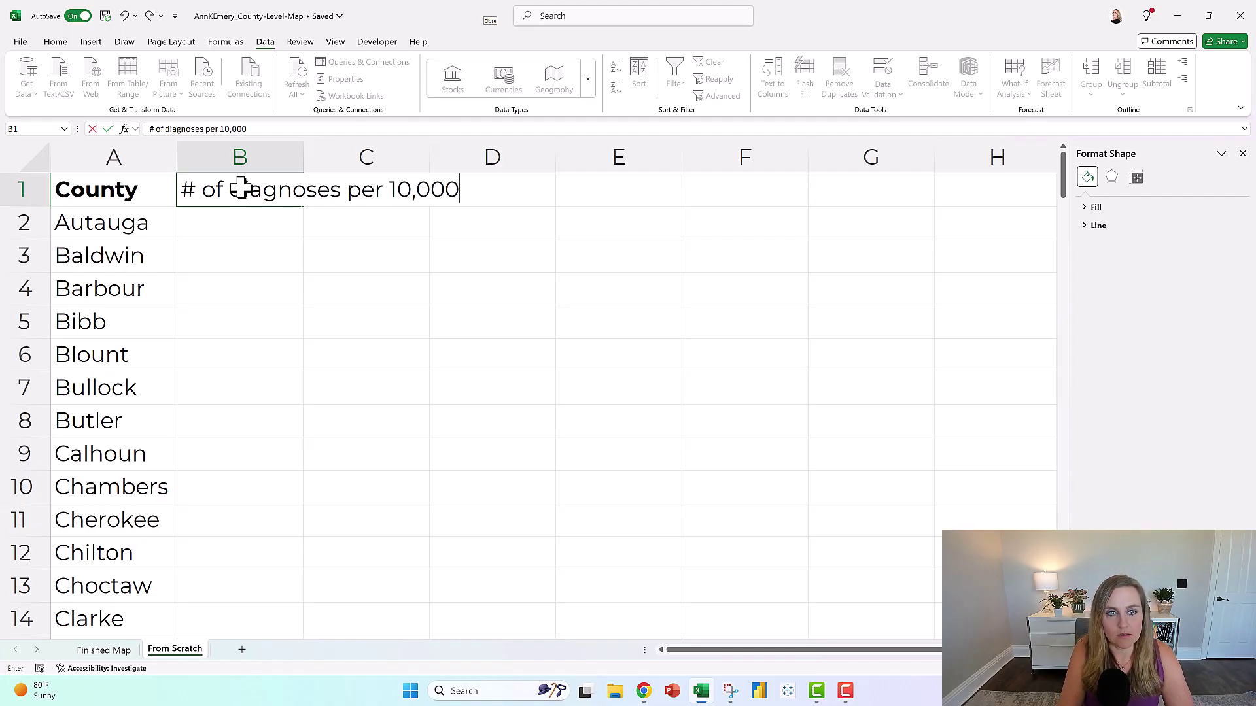
Finish the '# of diagnoses per 10,000' header and fill =RANDBETWEEN(10,100) down for every county.
key("Return")
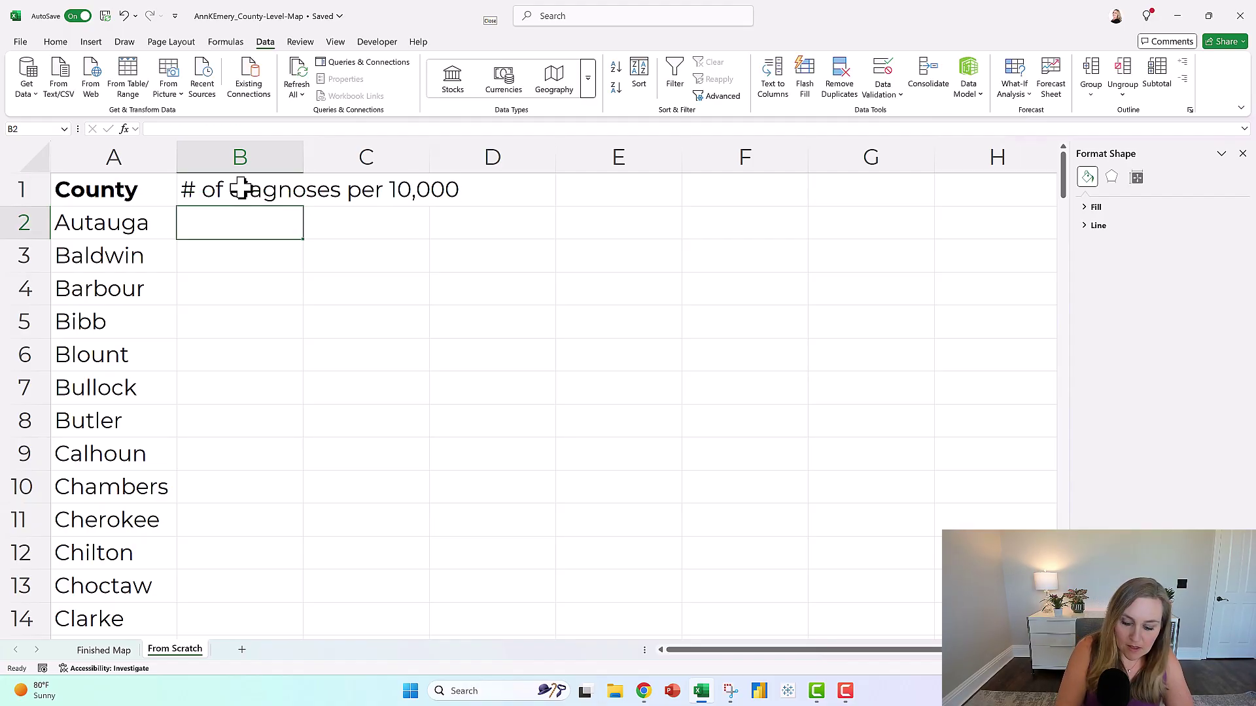
type("=randbet")
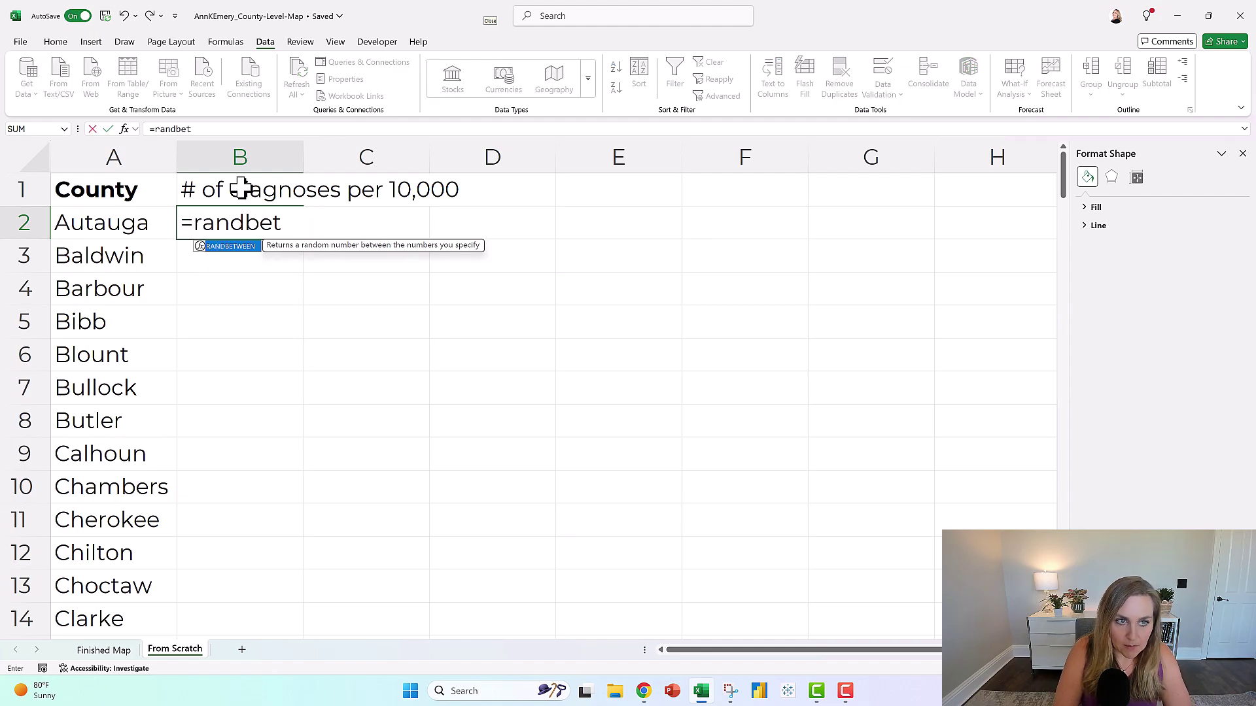
type("ween(10,100)")
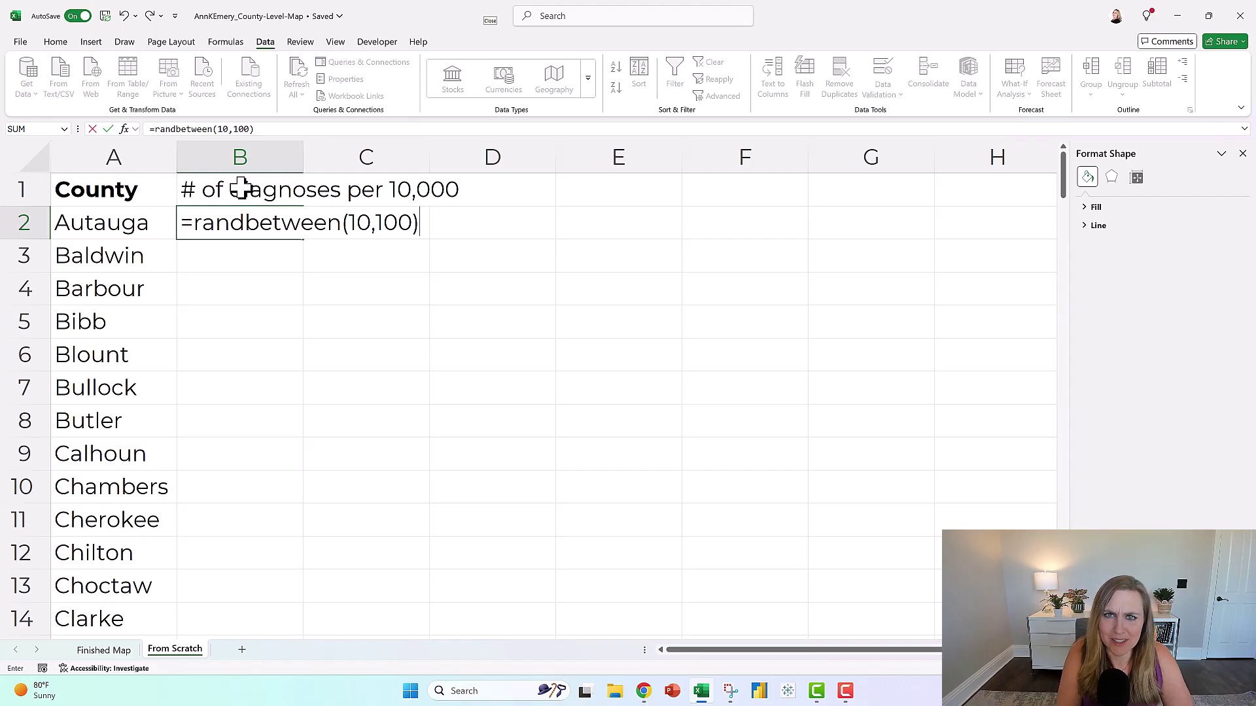
key("Return")
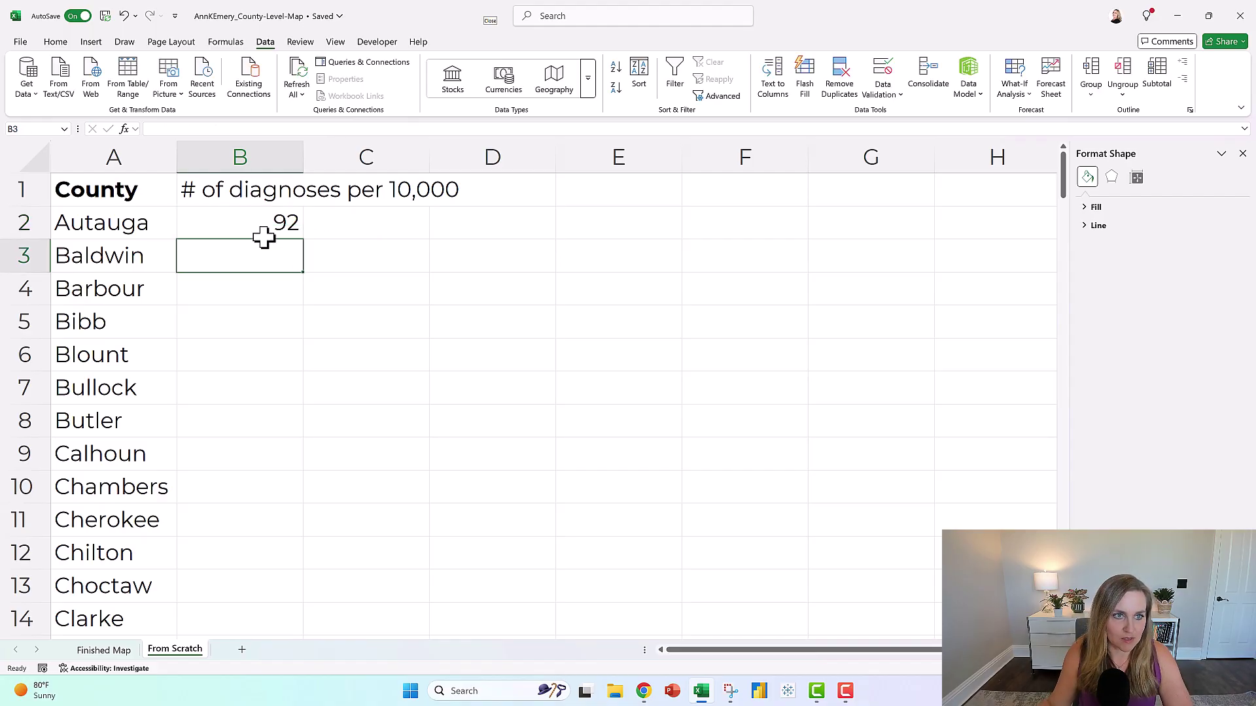
key("Up")
double_click(305, 242)
Copy the random numbers in column B for pasting back as values.
key("ctrl+c")
left_click(56, 42)
left_click(26, 95)
Paste column B back as fixed values and select the table A1:B68.
left_click(26, 194)
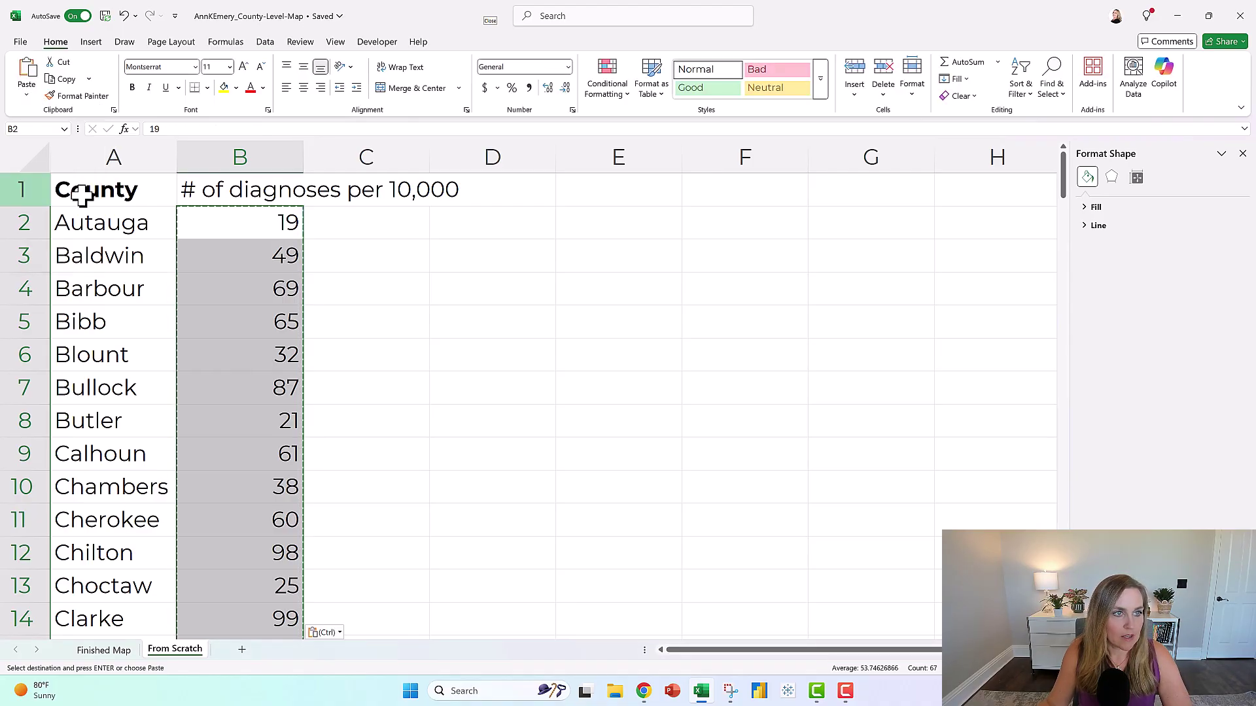
left_click(123, 193)
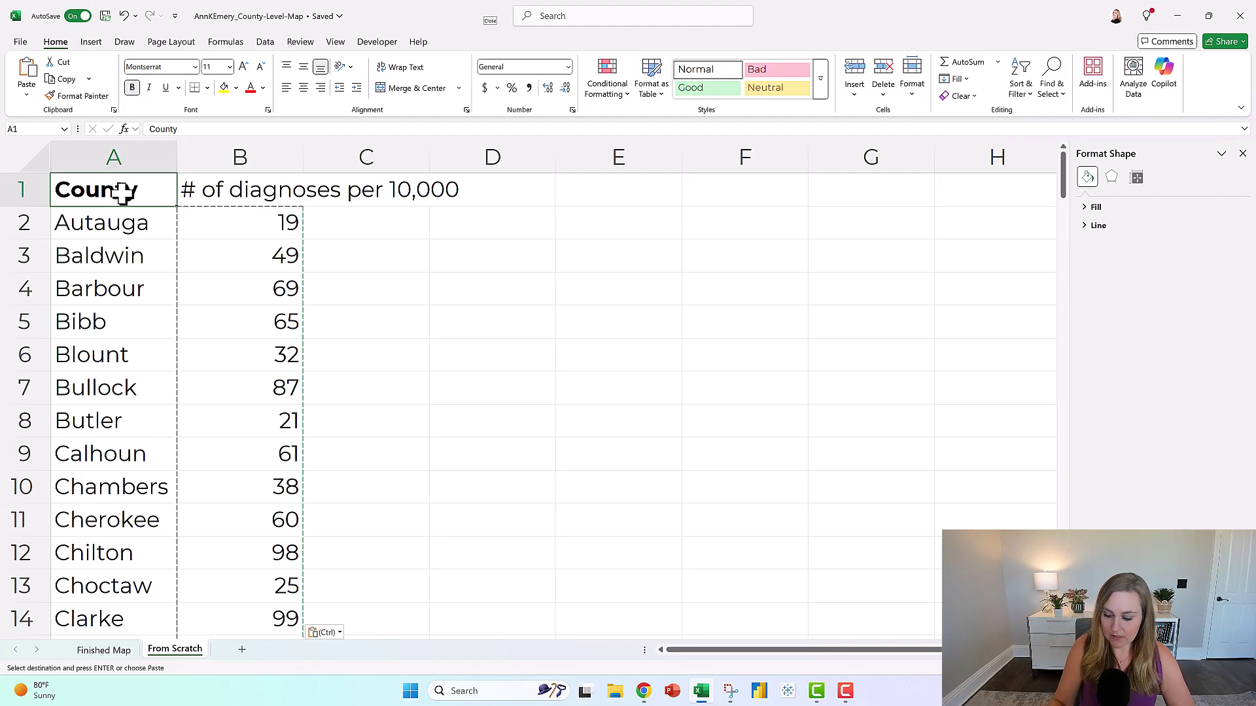
key("ctrl+shift+Right")
key("ctrl+shift+Down")
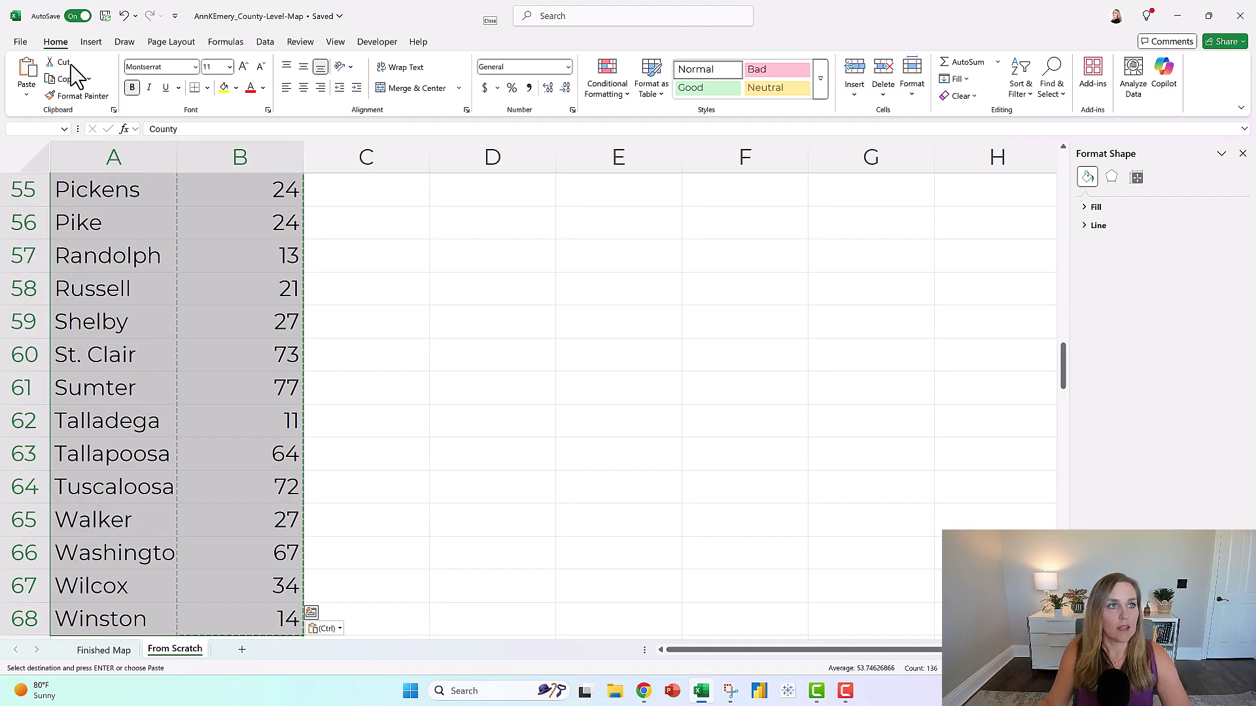
Insert a Filled Map, find it shows a world map without county data, and delete it.
left_click(91, 42)
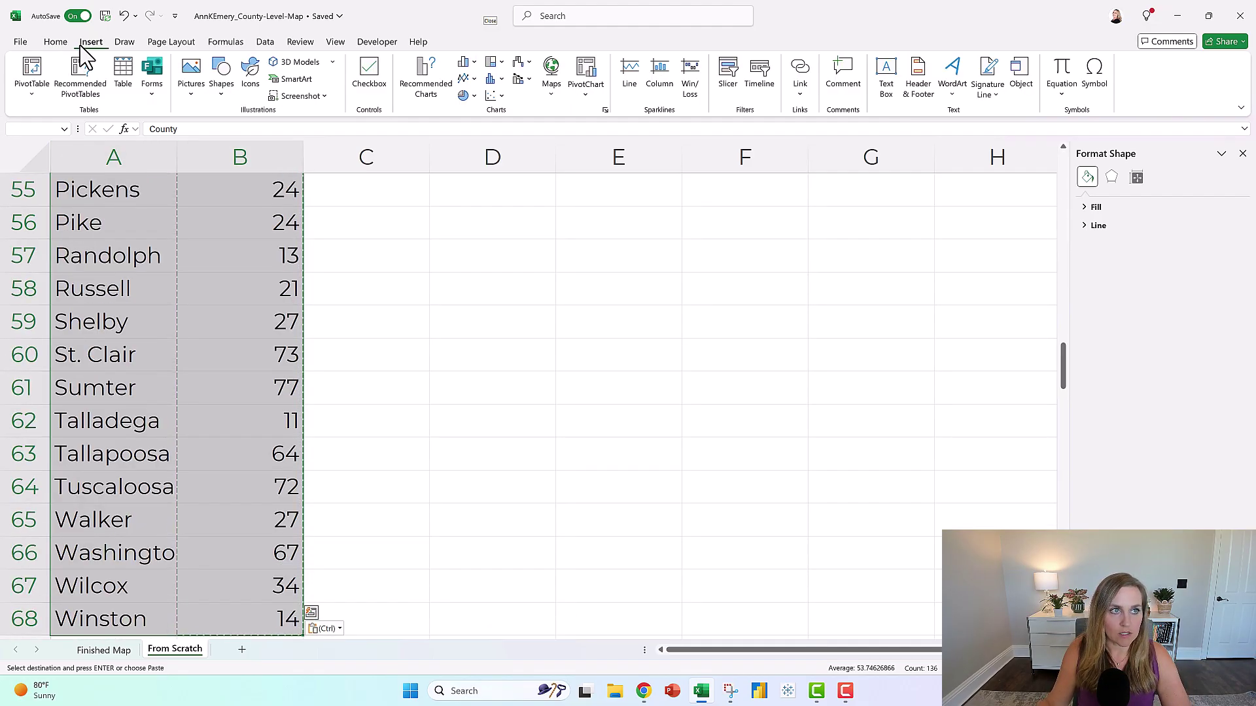
left_click(552, 92)
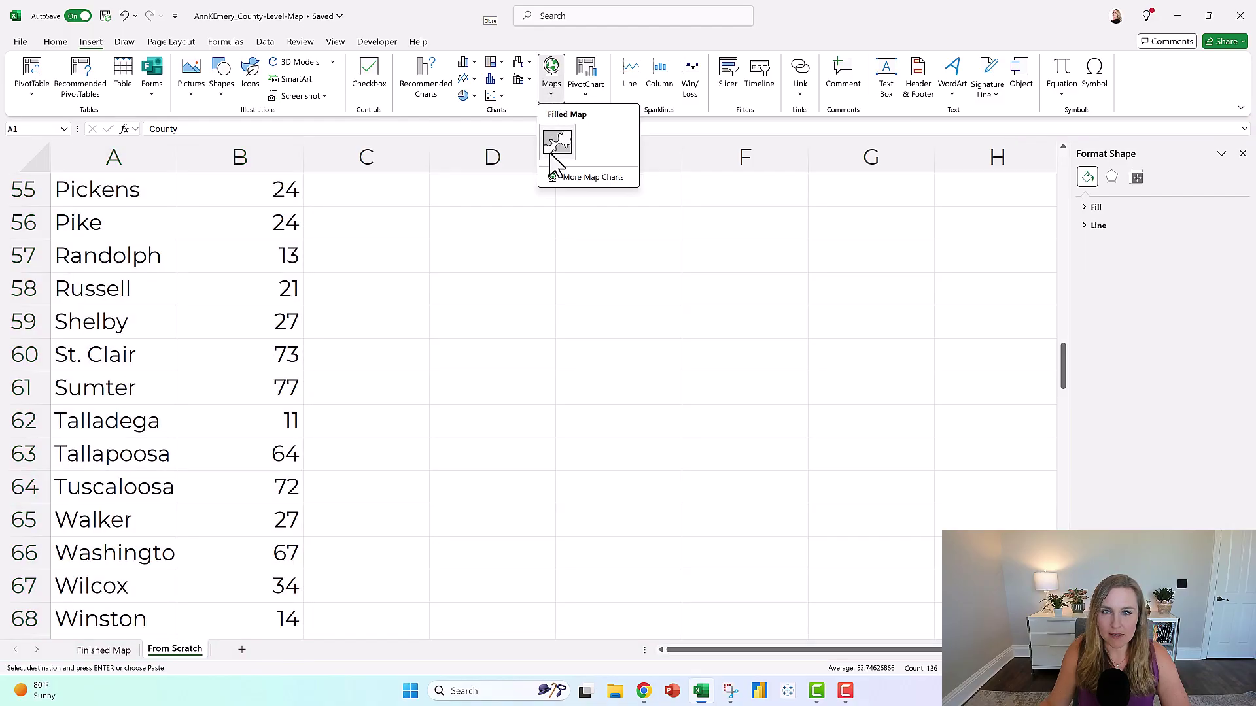
left_click(553, 148)
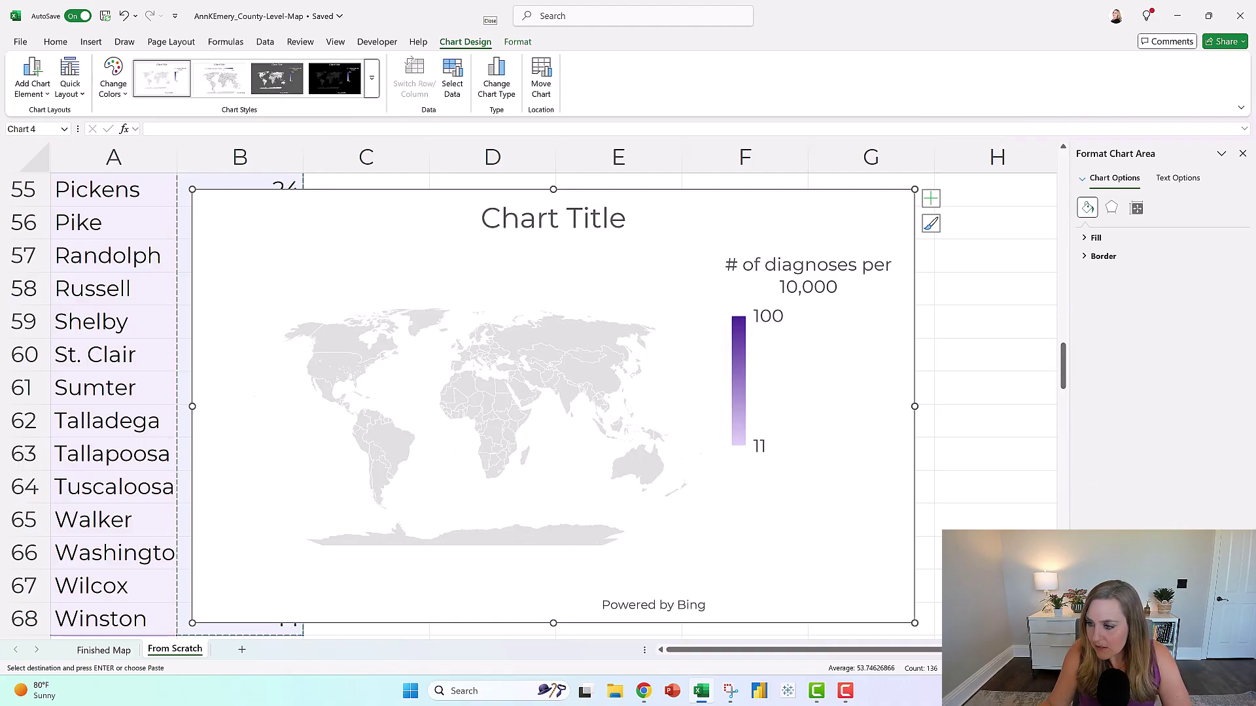
scroll(507, 385, "up", 3)
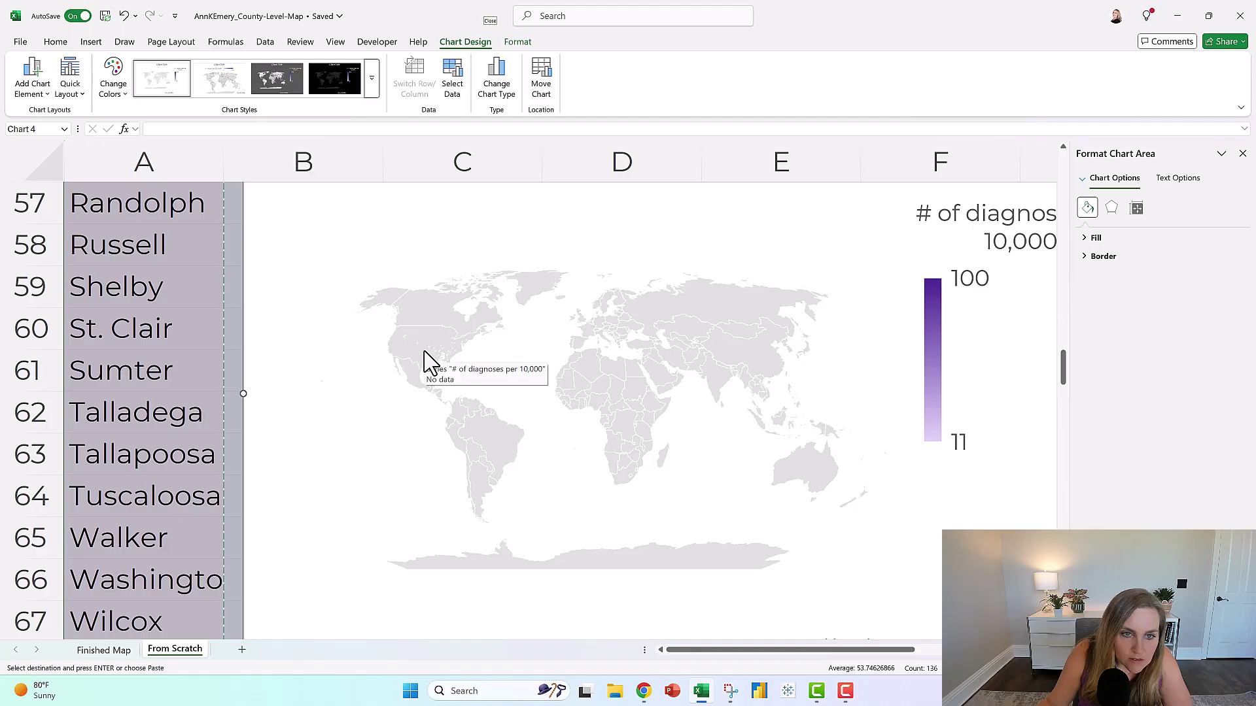
left_click(284, 259)
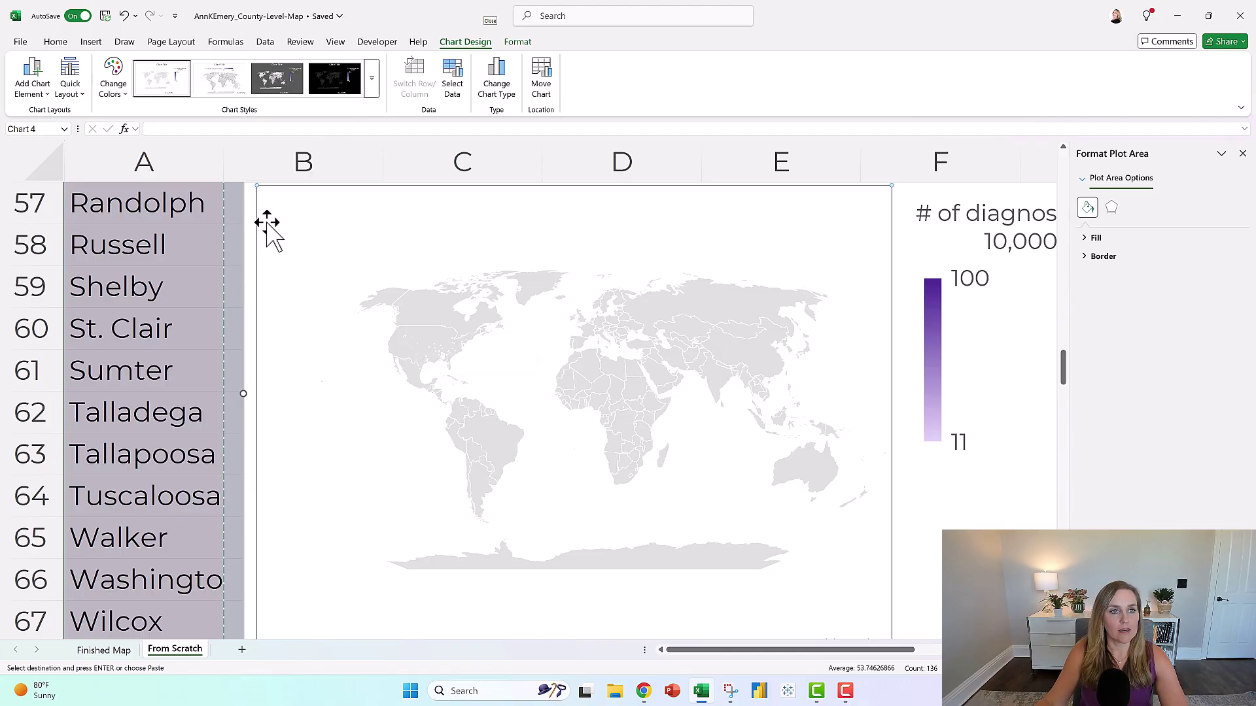
left_click(940, 507)
key("Delete")
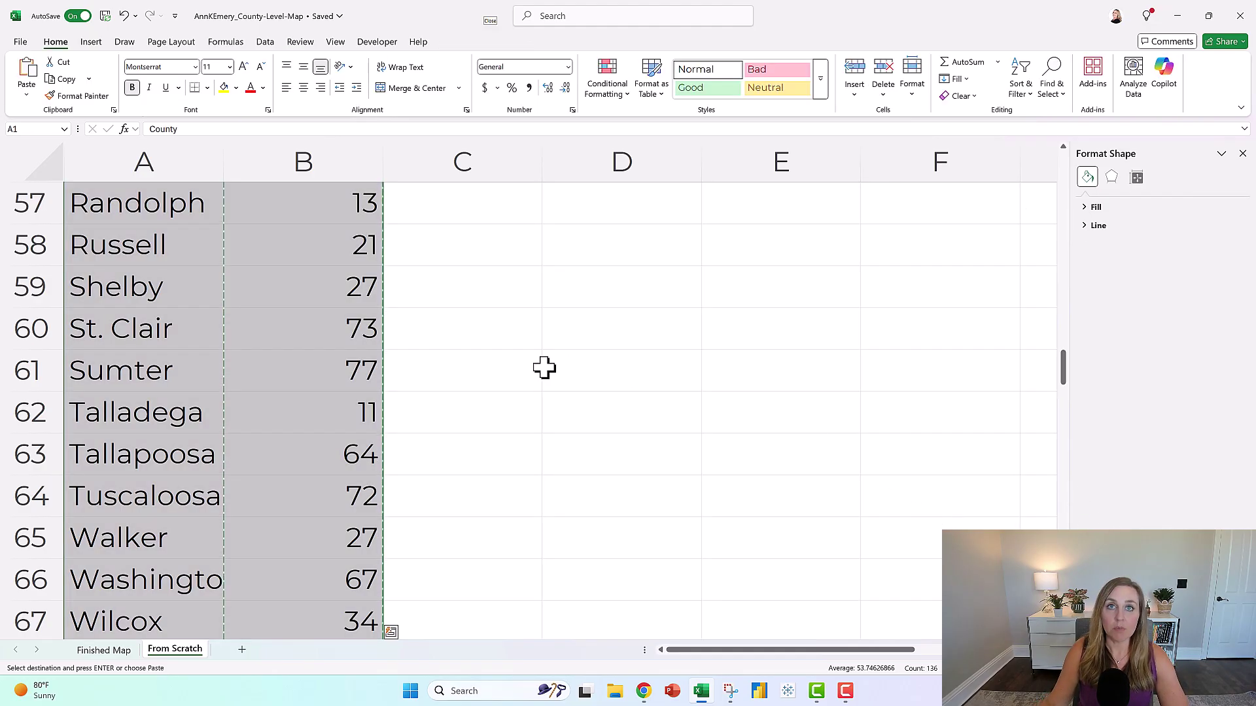
Widen column A so the Washington county name displays in full.
left_click(549, 367)
left_click(603, 421)
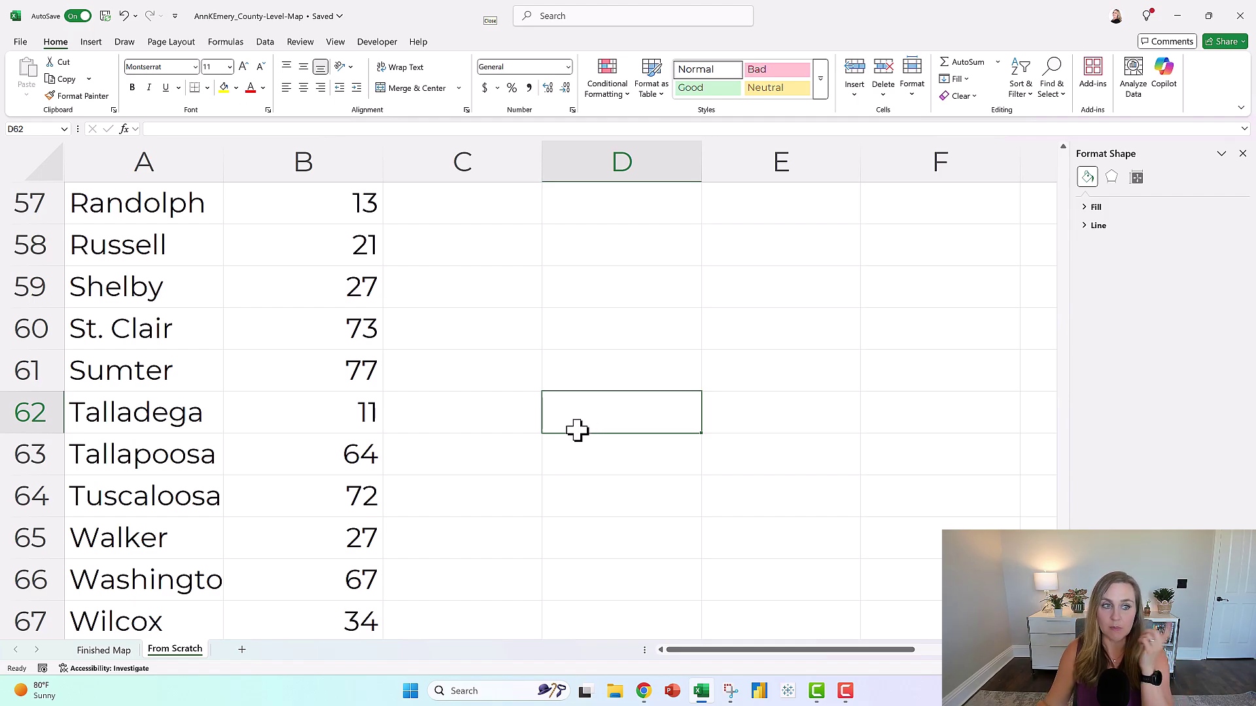
scroll(188, 385, "down", 2)
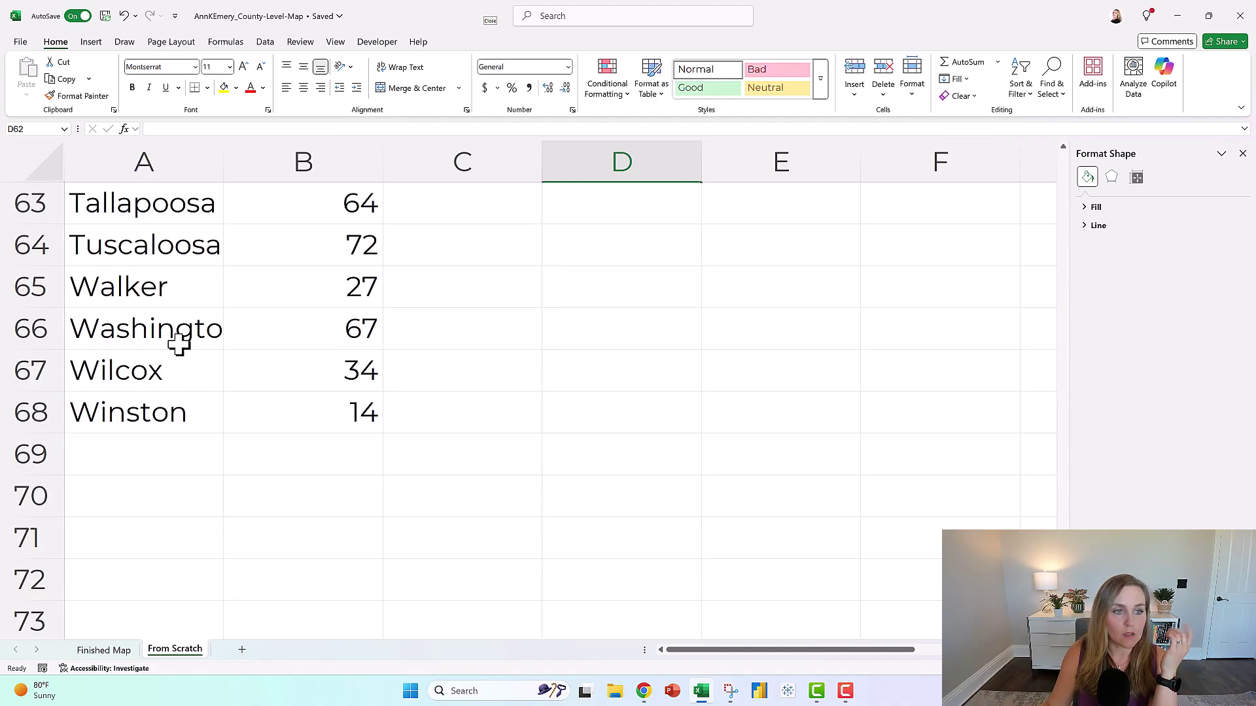
left_click(196, 298)
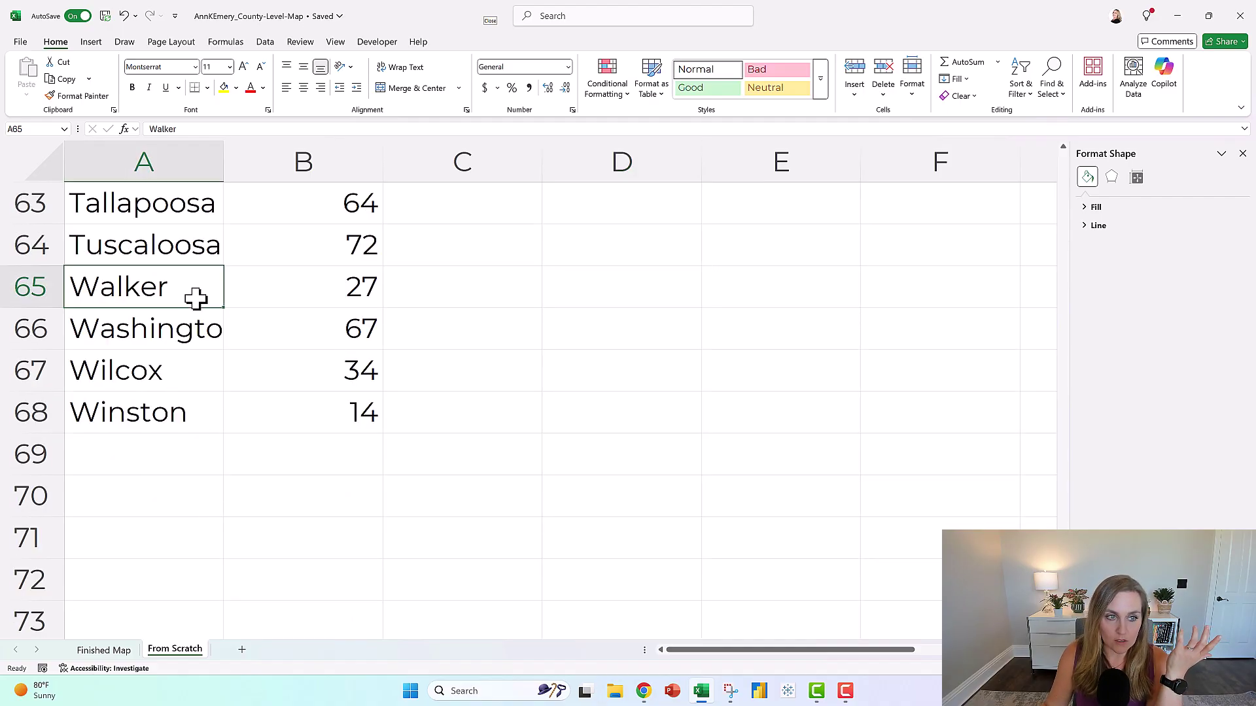
left_click(204, 338)
left_click(230, 155)
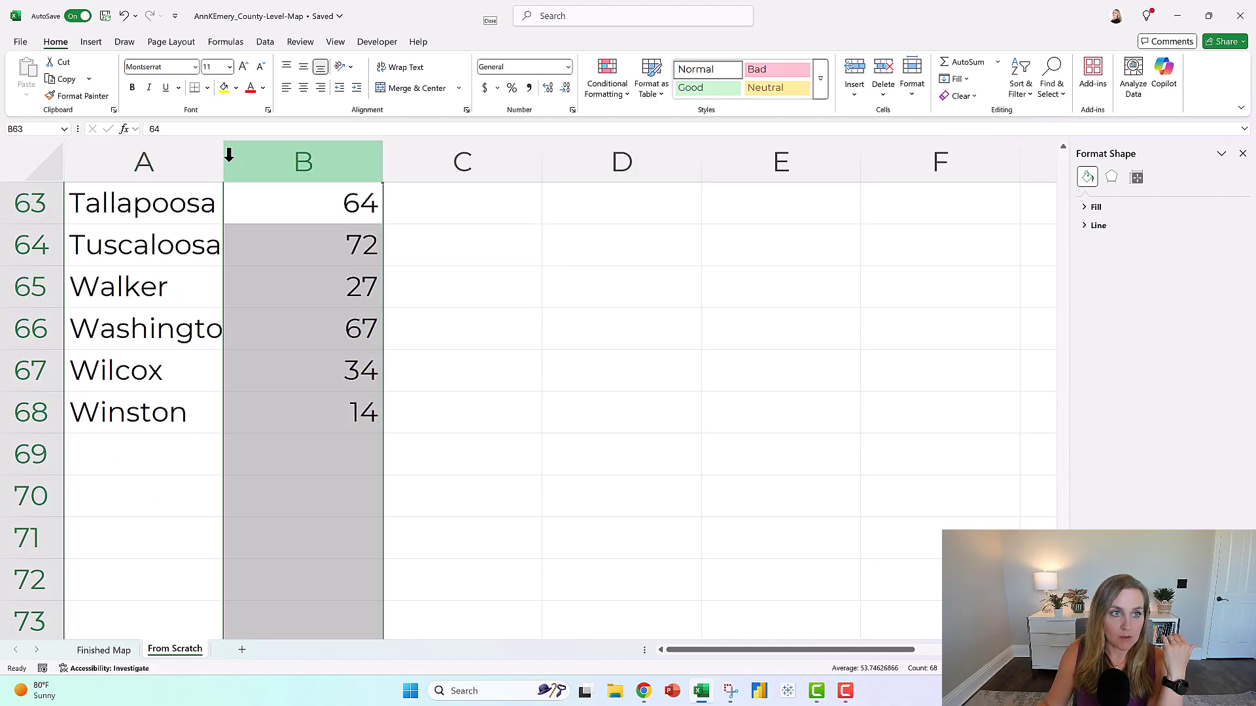
double_click(224, 160)
left_click(222, 332)
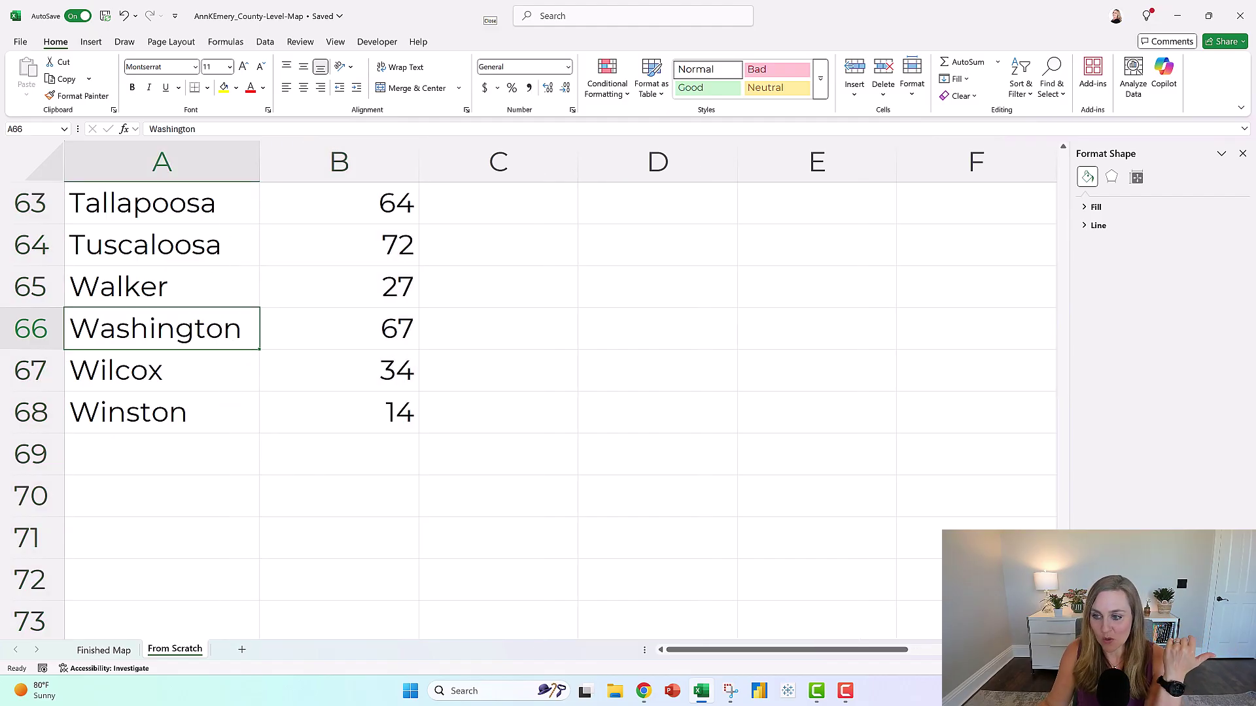
left_click_drag(1065, 471, 1017, 131)
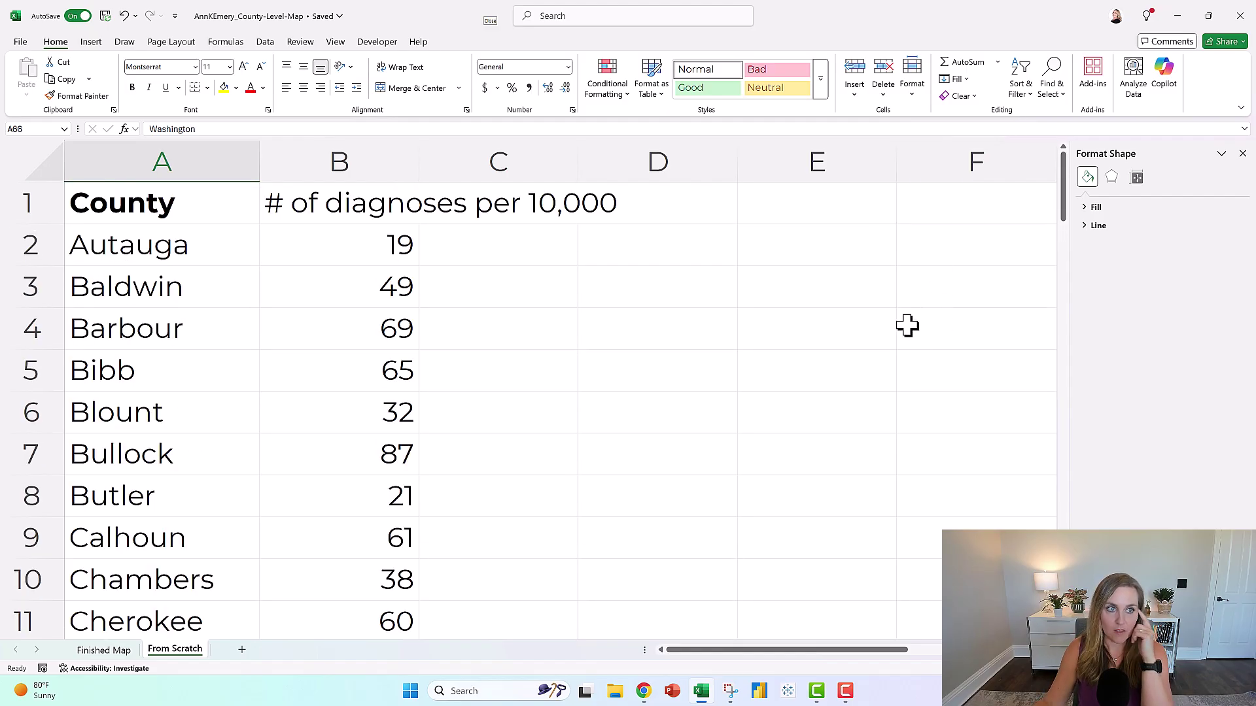
Insert a new column A with a bold 'State' heading and 'Alabama' filled down every county row.
left_click(241, 150)
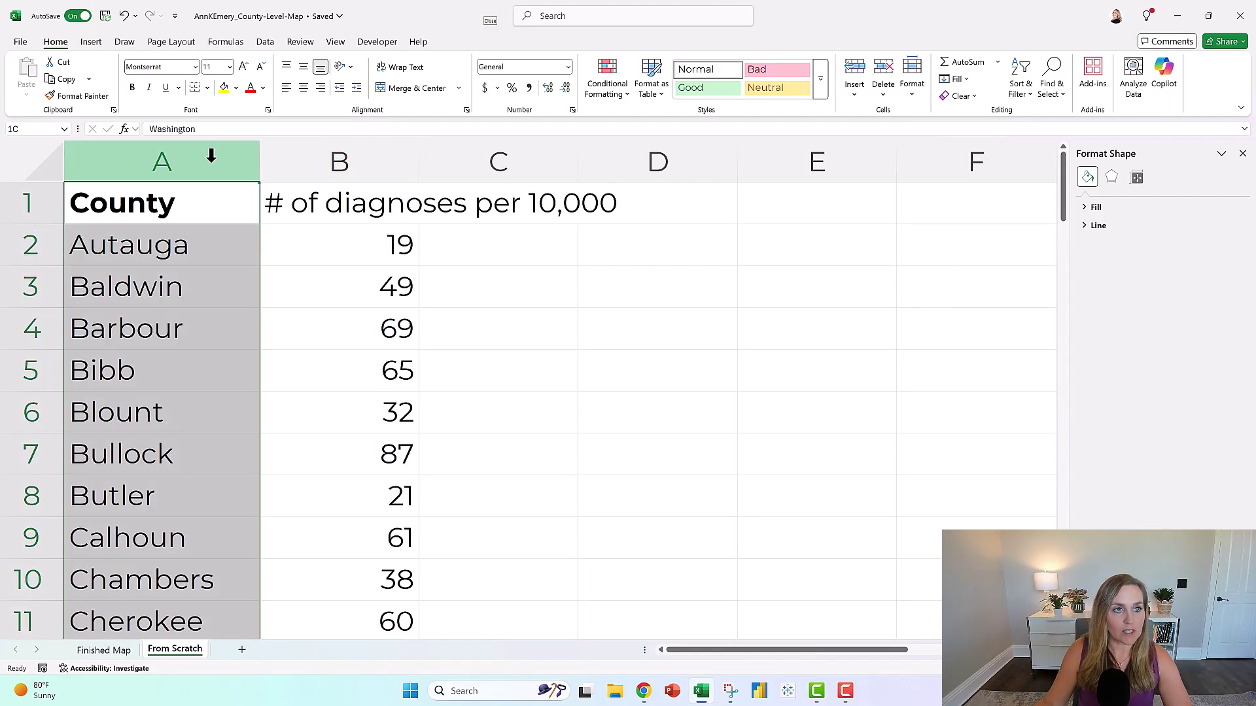
left_click(862, 72)
left_click(130, 205)
type("State")
key("Return")
left_click(129, 205)
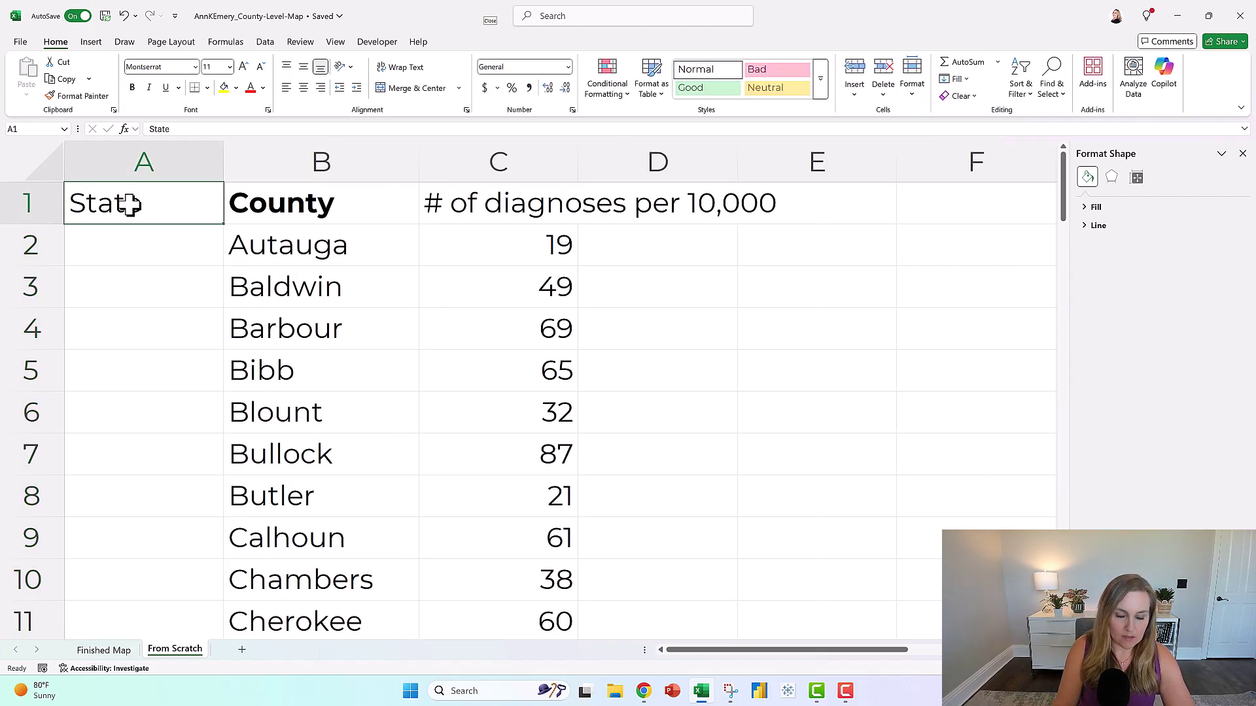
key("ctrl+b")
key("Return")
type("Alabama")
key("Return")
left_click(174, 251)
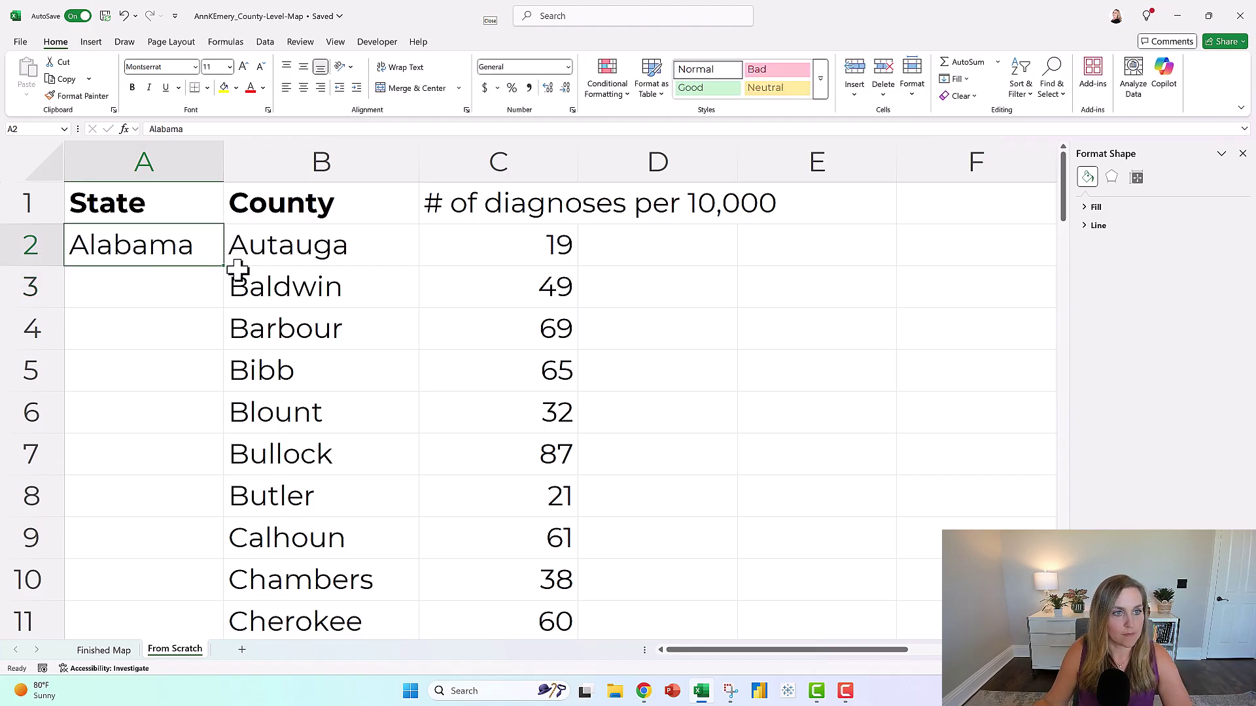
double_click(223, 266)
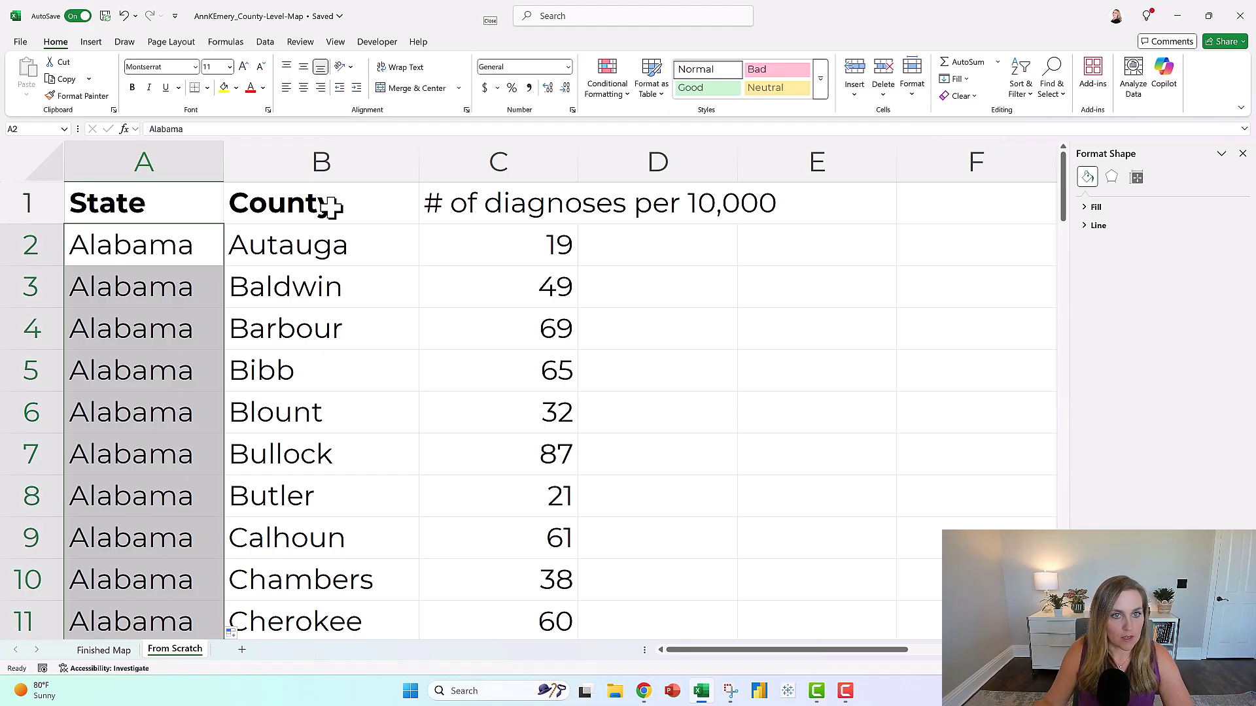
Bold the diagnoses heading and select the County and diagnoses data, B1:C68.
left_click(340, 204)
left_click(462, 203)
key("ctrl+b")
left_click(346, 206)
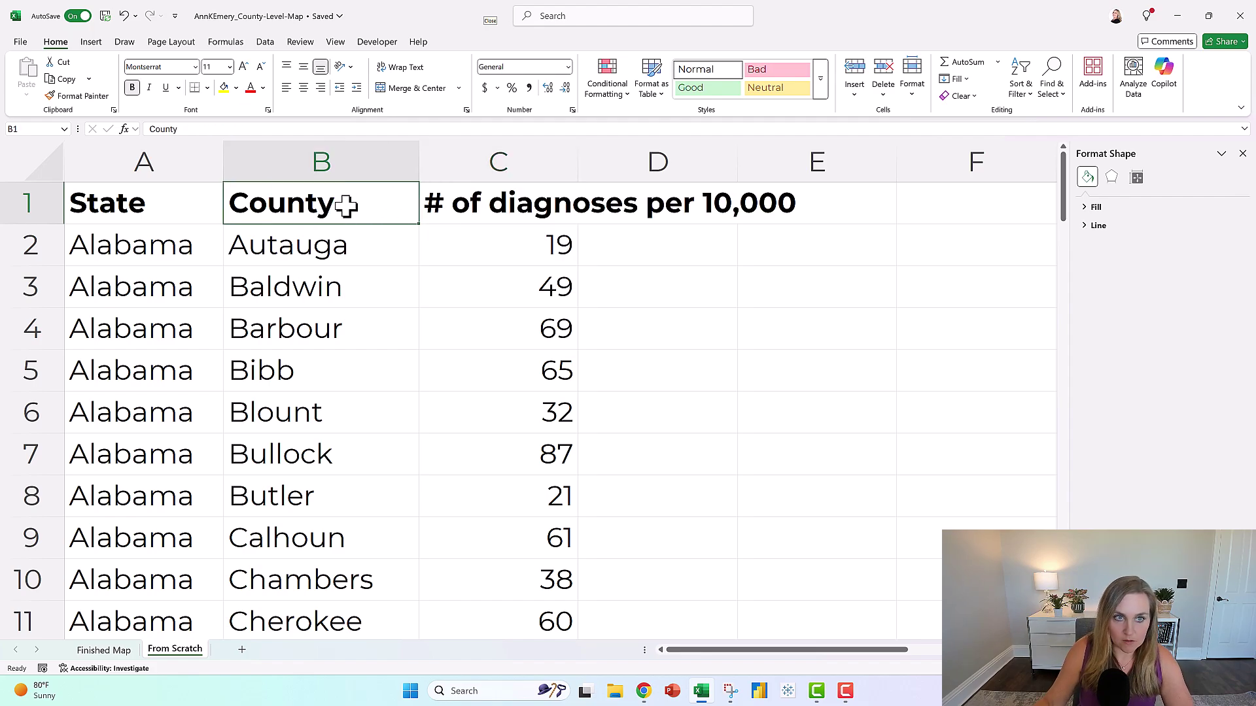
key("shift+Right")
key("ctrl+shift+Down")
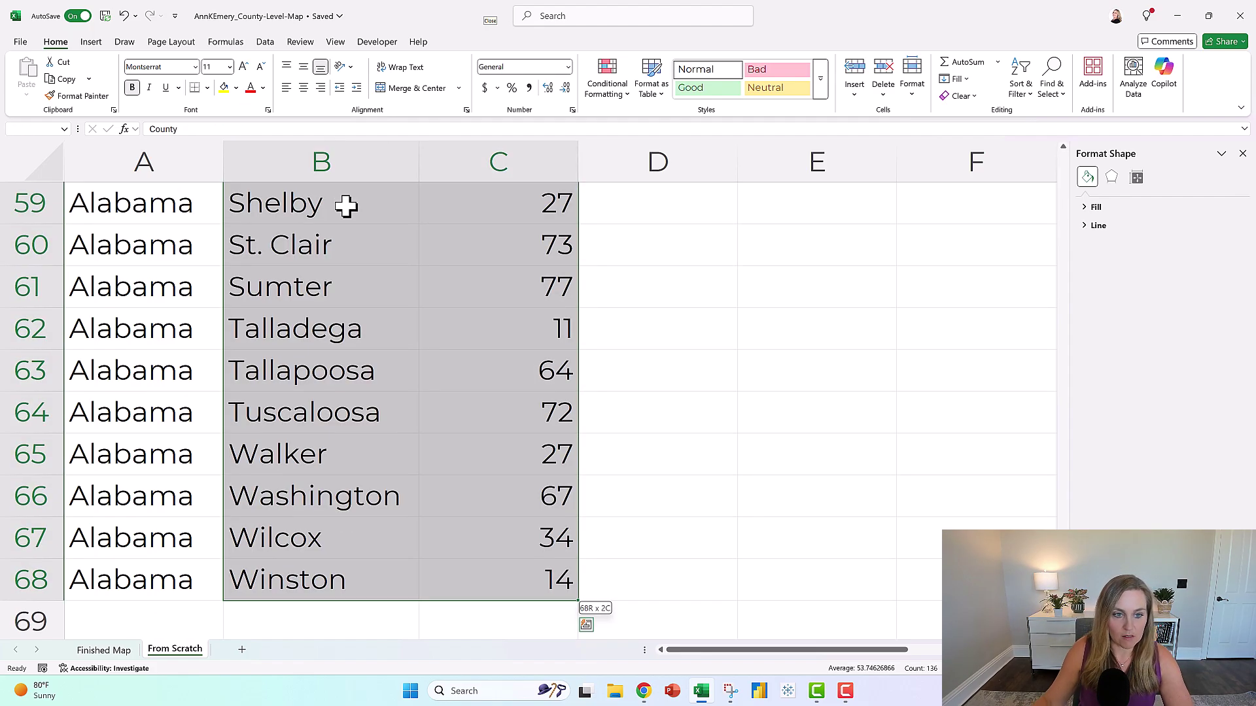
left_click(91, 42)
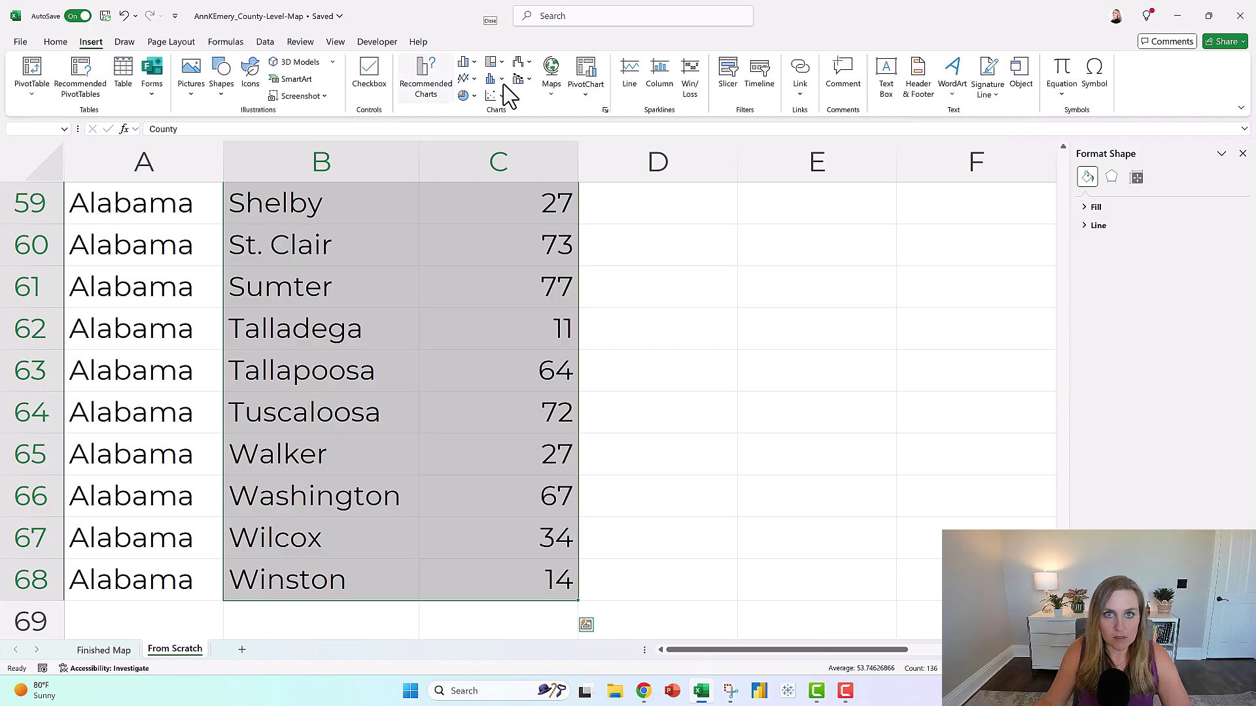
left_click(551, 98)
left_click(560, 144)
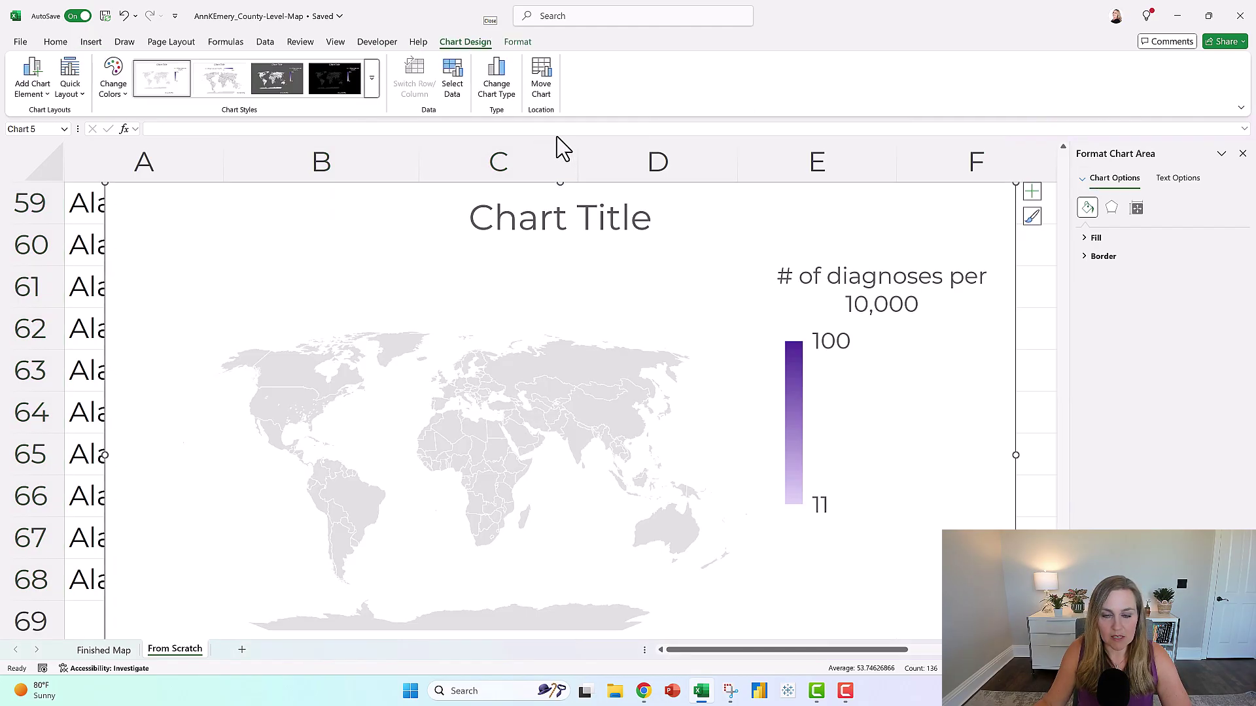
mouse_move(265, 409)
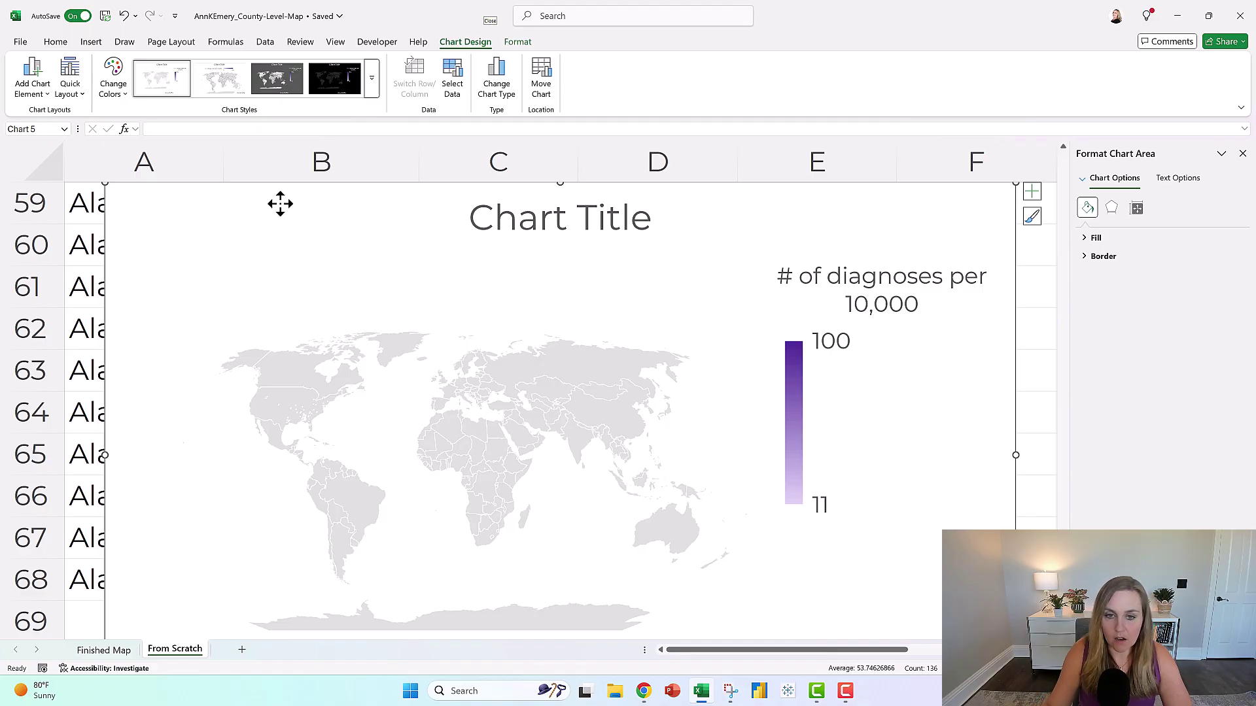
mouse_move(487, 481)
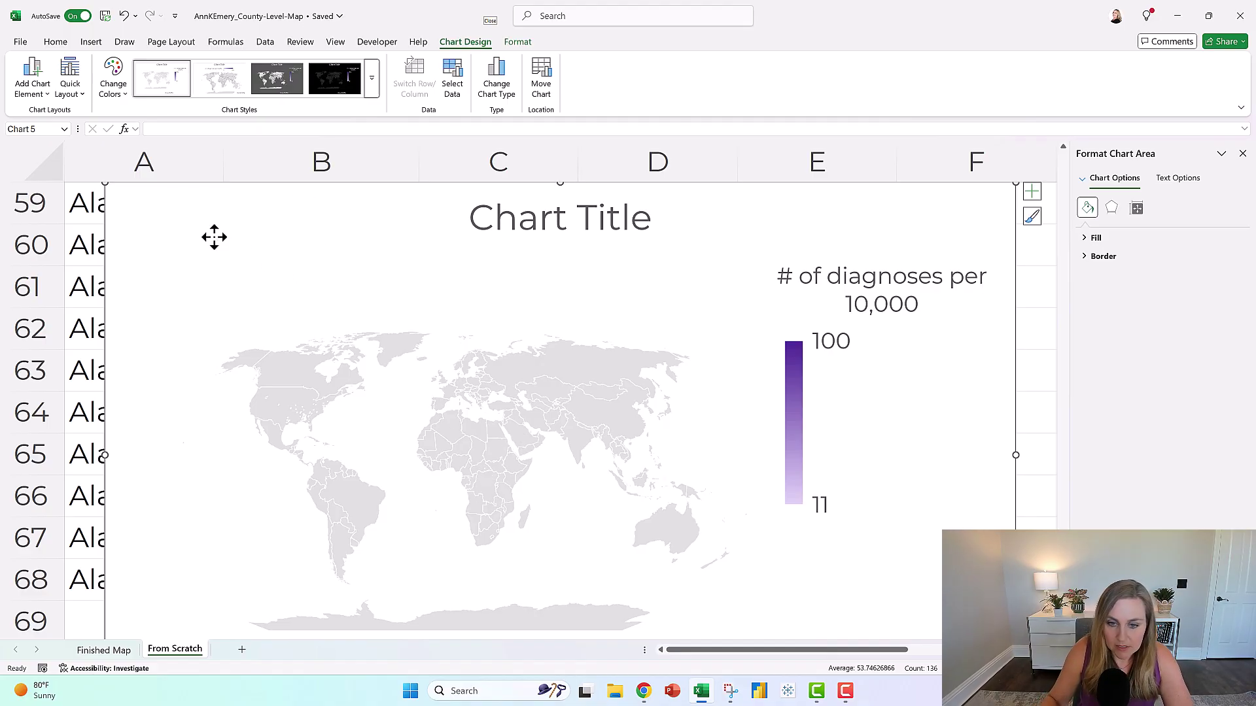
key("Delete")
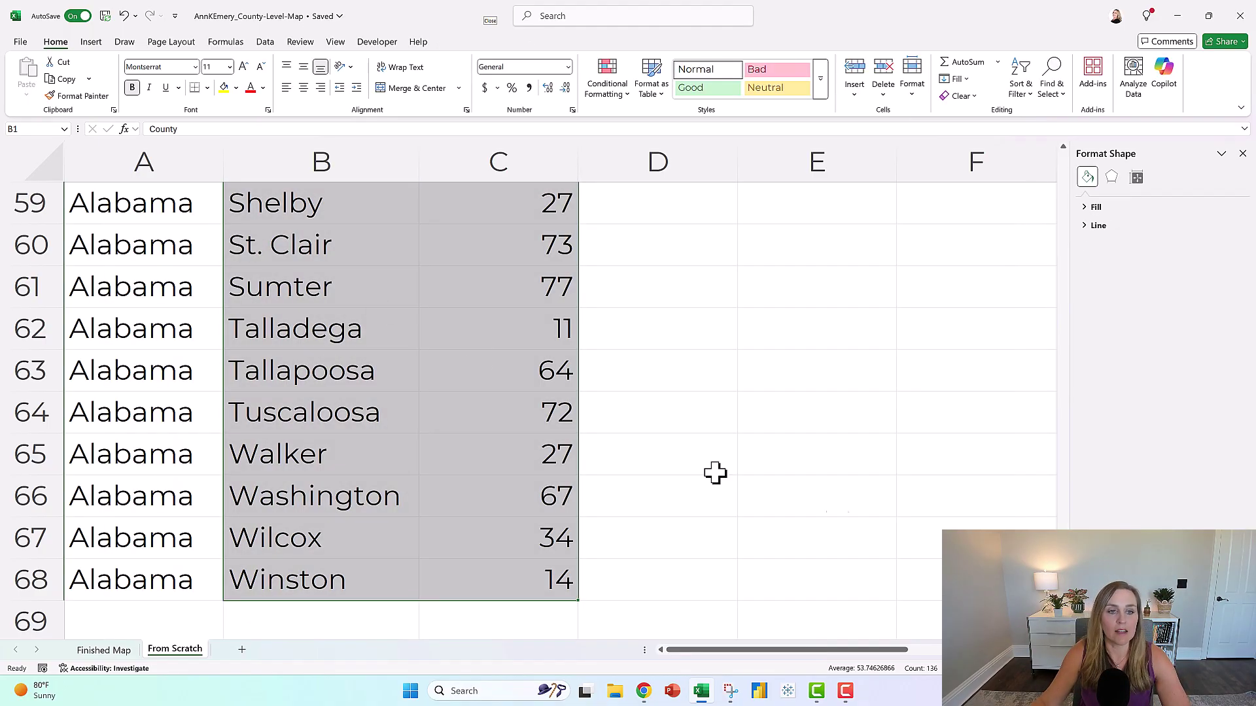
Insert a blank column C between the county names and the diagnoses.
left_click_drag(1072, 491, 1073, 155)
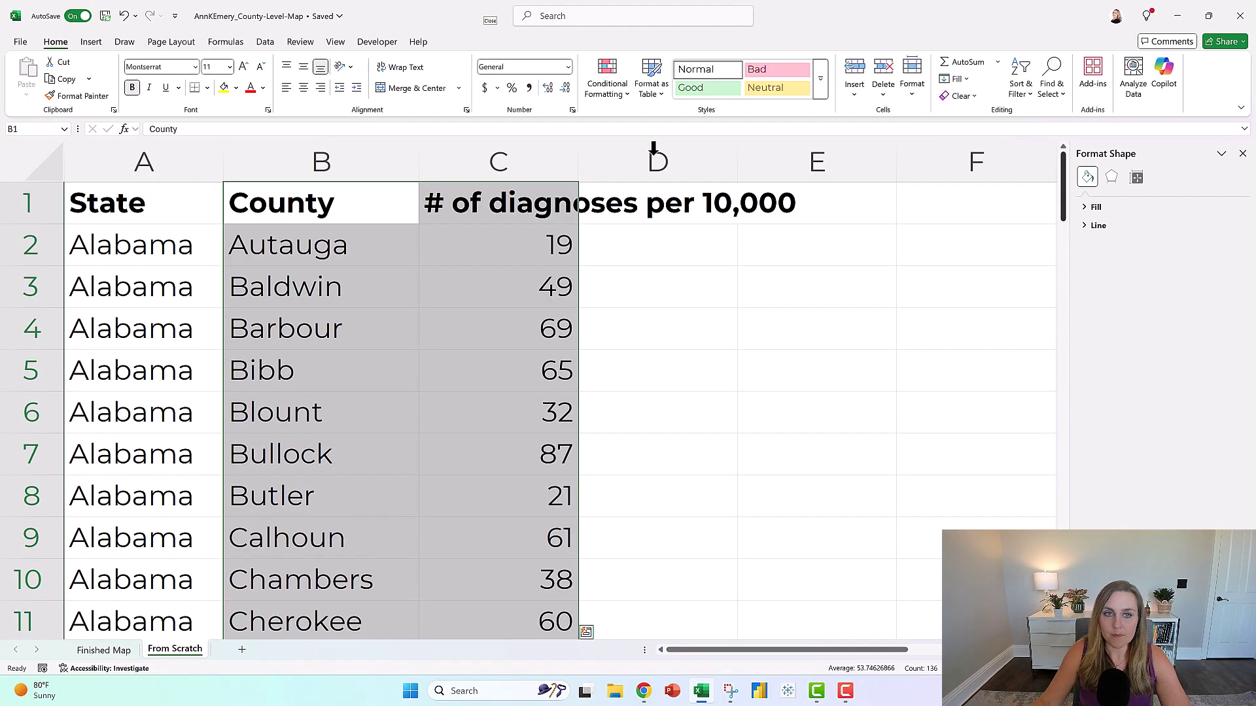
left_click(453, 165)
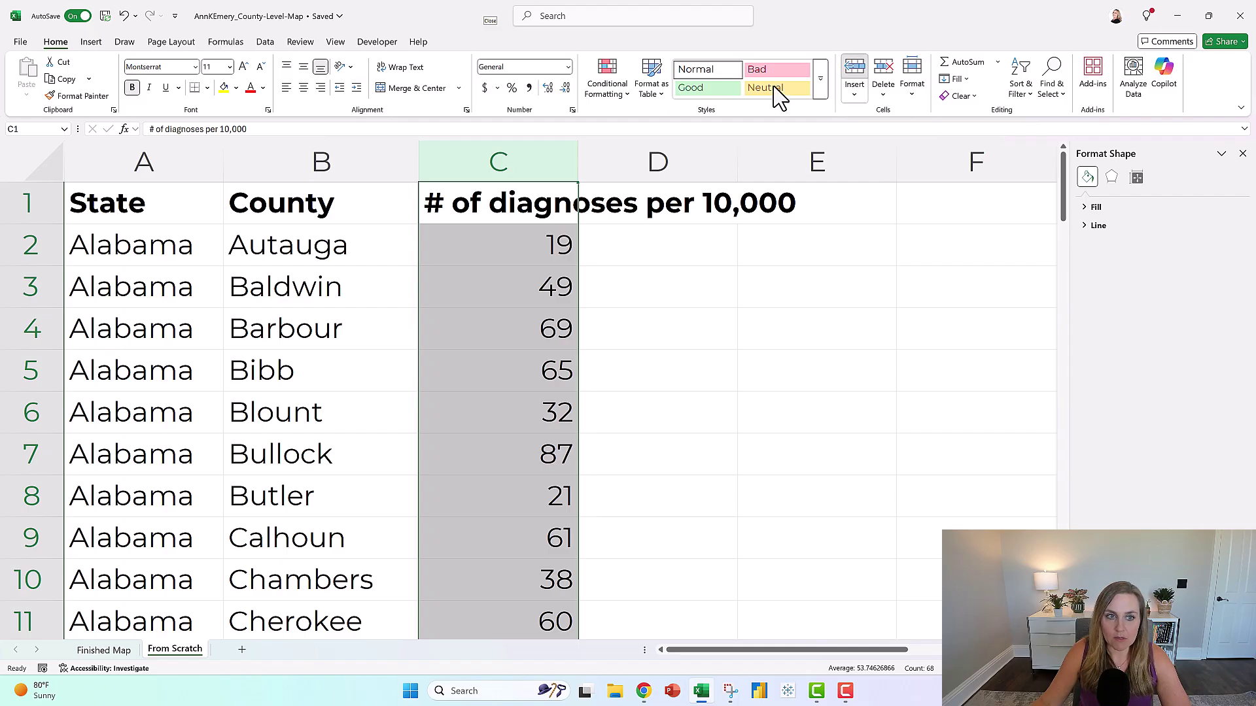
left_click(850, 82)
left_click(327, 332)
left_click(315, 364)
left_click(319, 419)
left_click(311, 461)
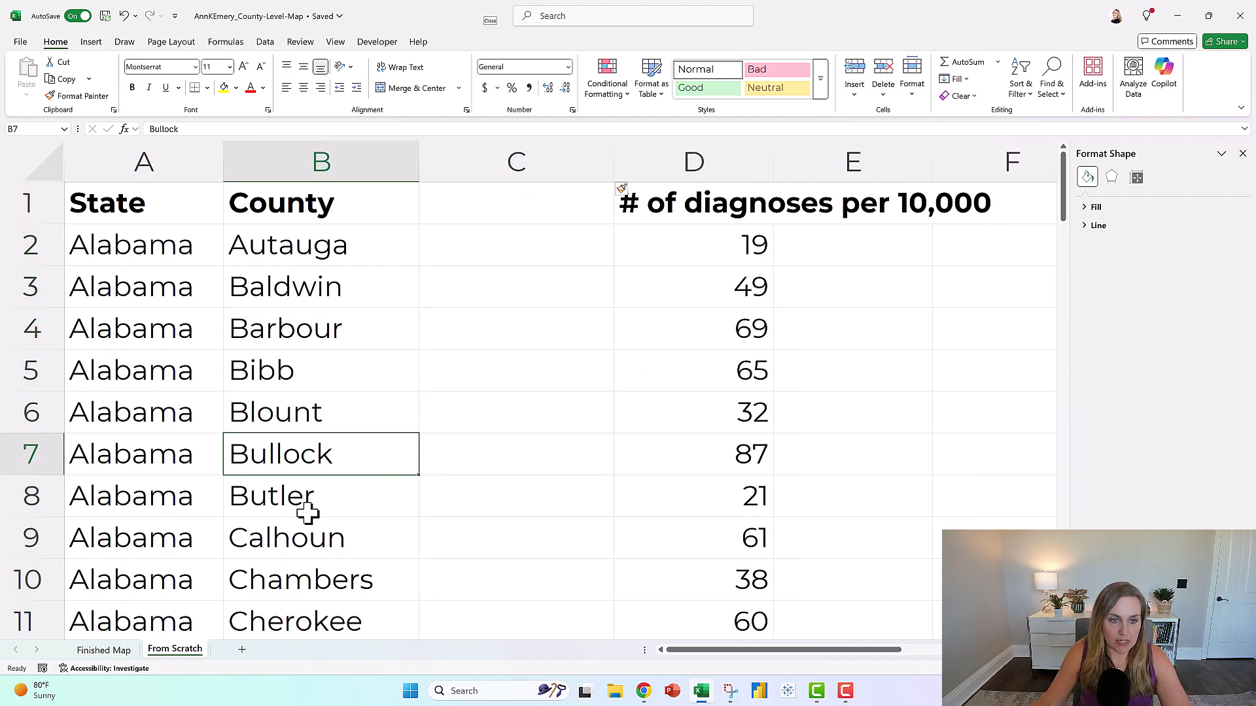
left_click(308, 506)
left_click(328, 240)
left_click(462, 247)
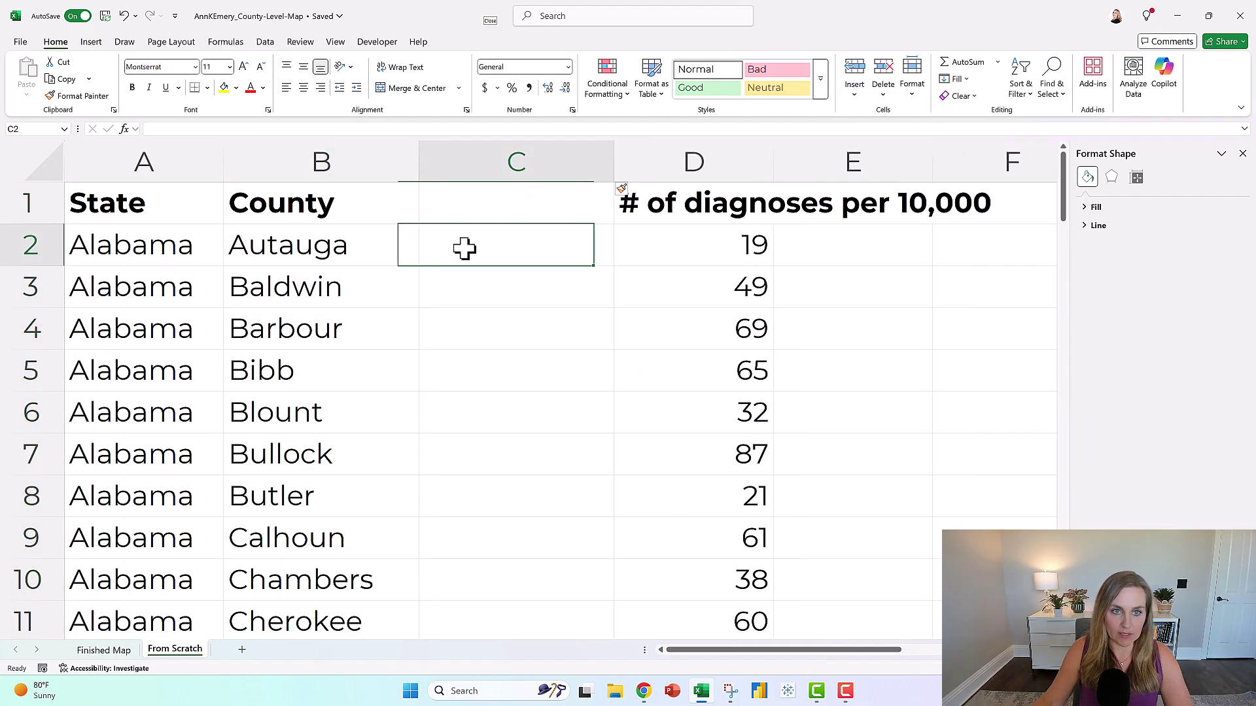
Enter =B2&" County" in C2, fill it down the column, and copy the results.
type("Aut")
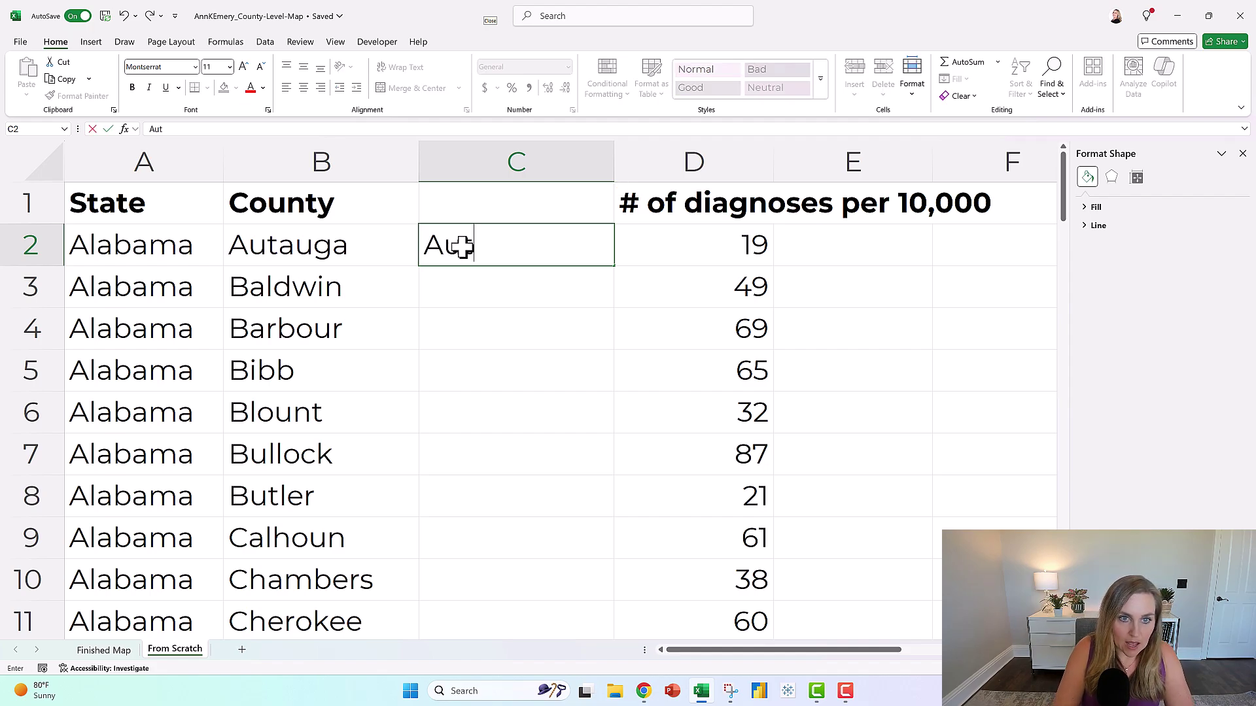
type("auga C")
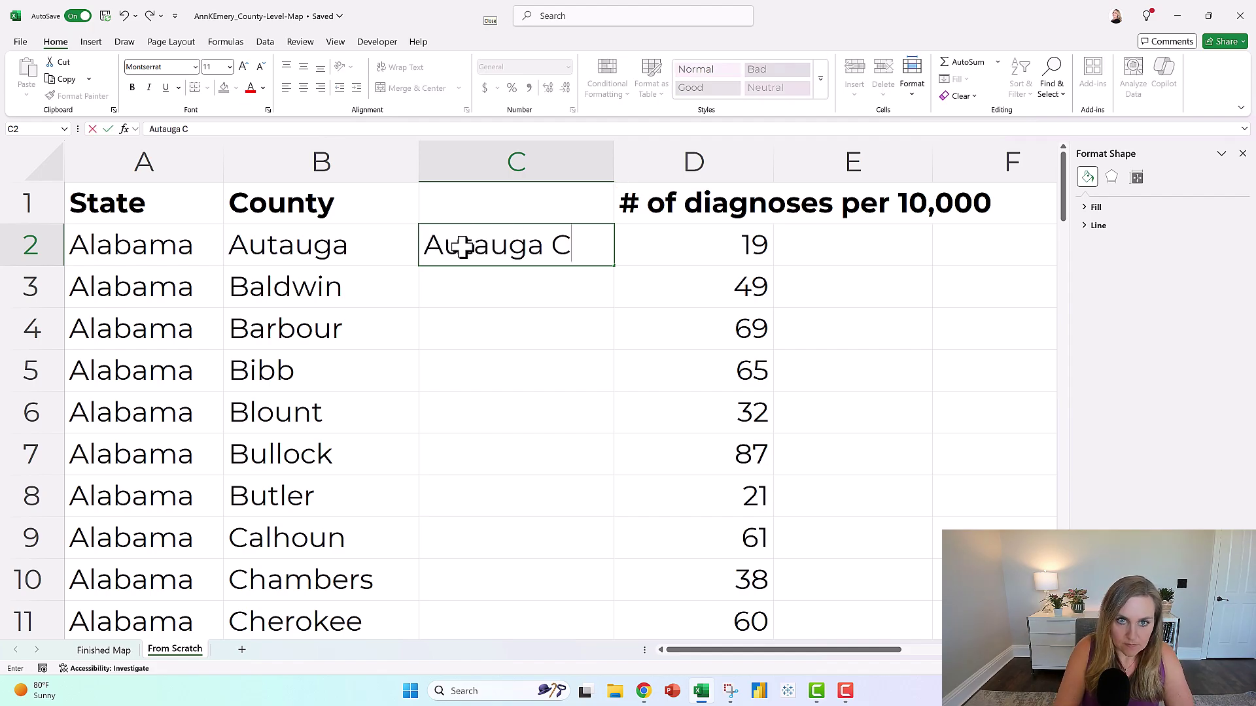
type("ounty")
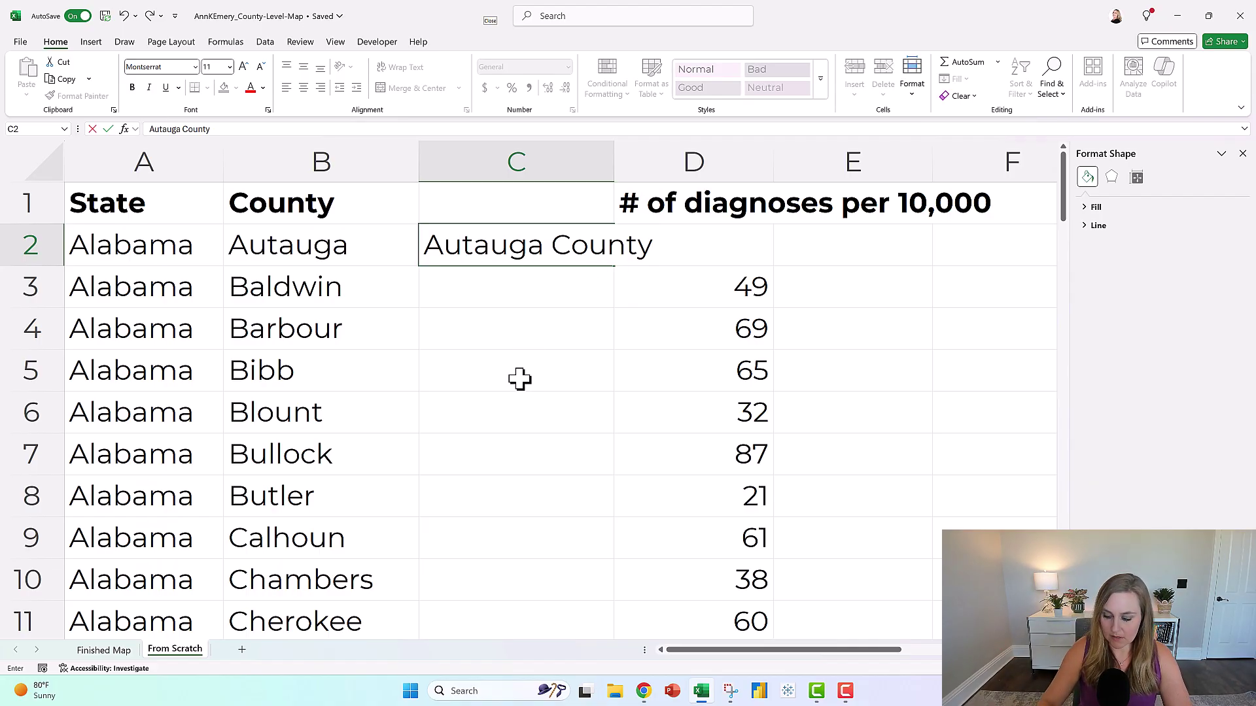
key("BackSpace")
key("BackSpace")
key("BackSpace")
key("BackSpace")
key("BackSpace")
key("BackSpace")
key("BackSpace")
key("BackSpace")
key("BackSpace")
key("BackSpace")
key("BackSpace")
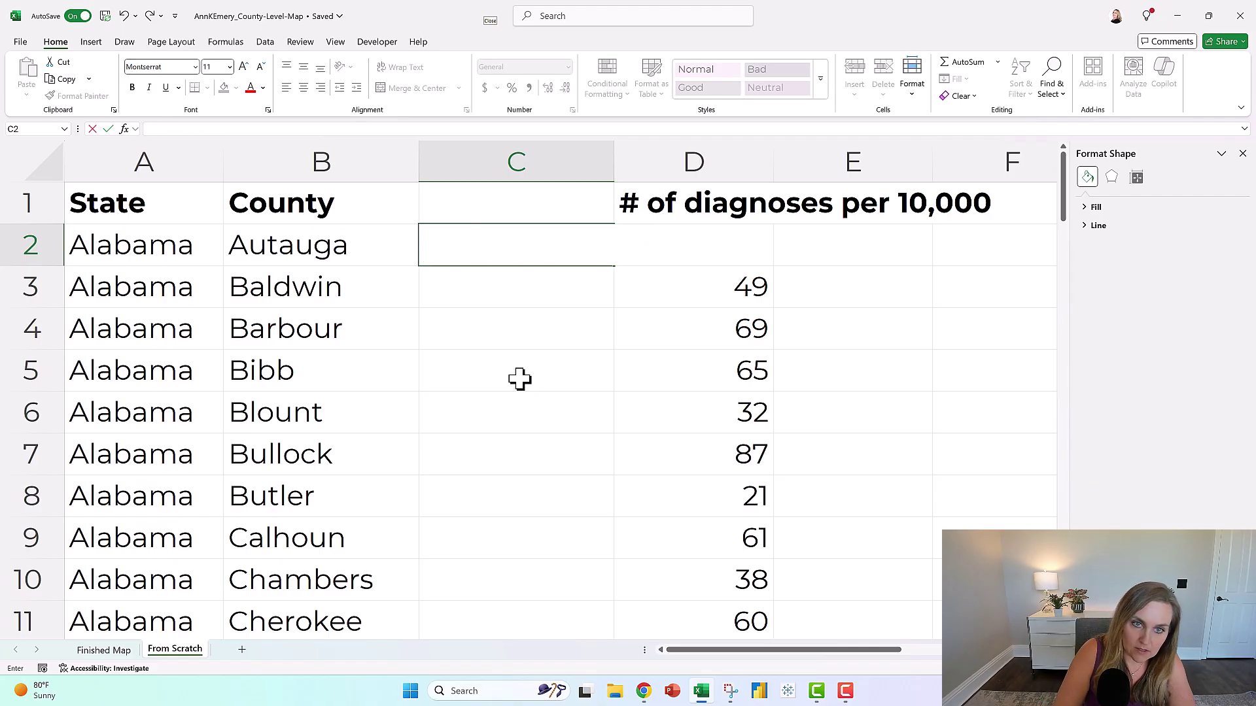
type("=")
left_click(375, 247)
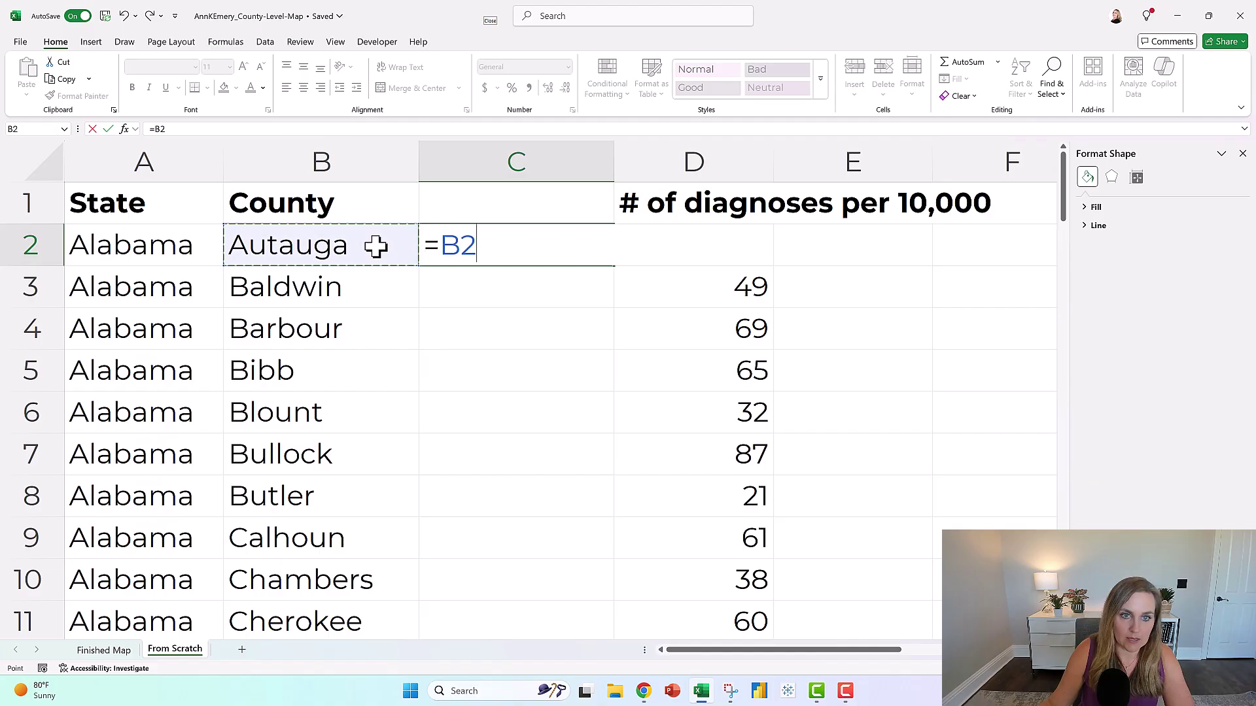
type("&")
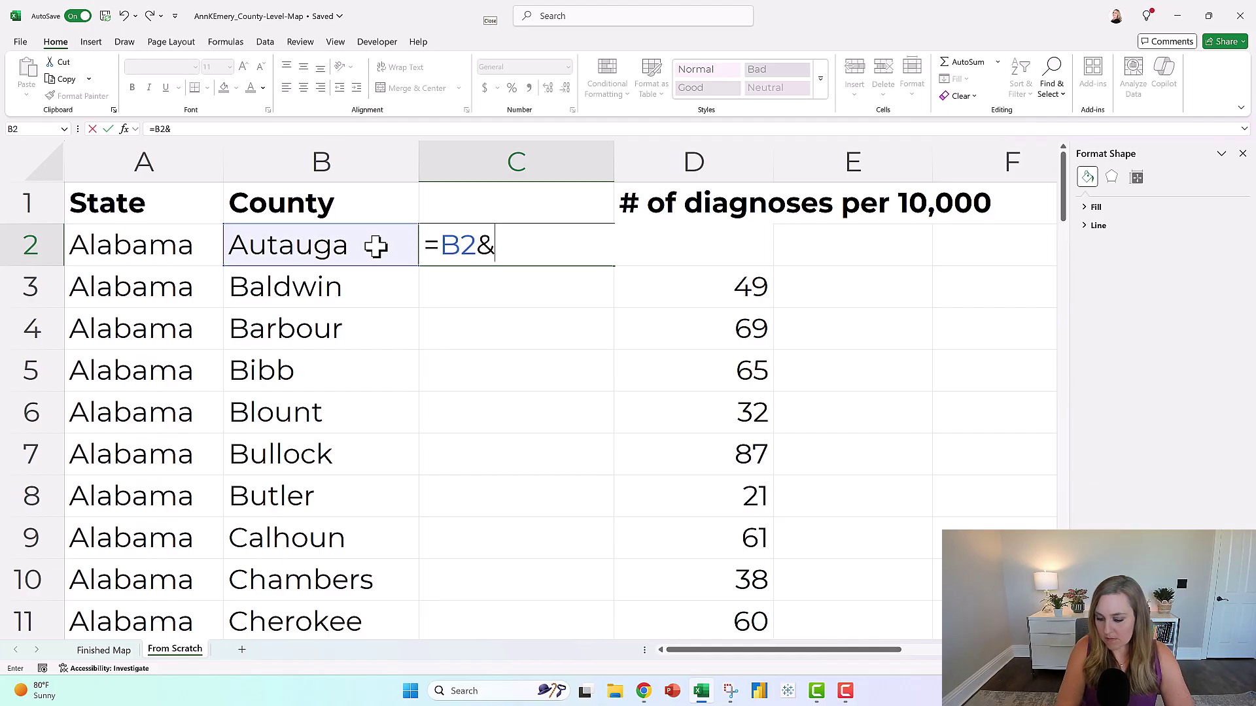
key("BackSpace")
key("BackSpace")
key("BackSpace")
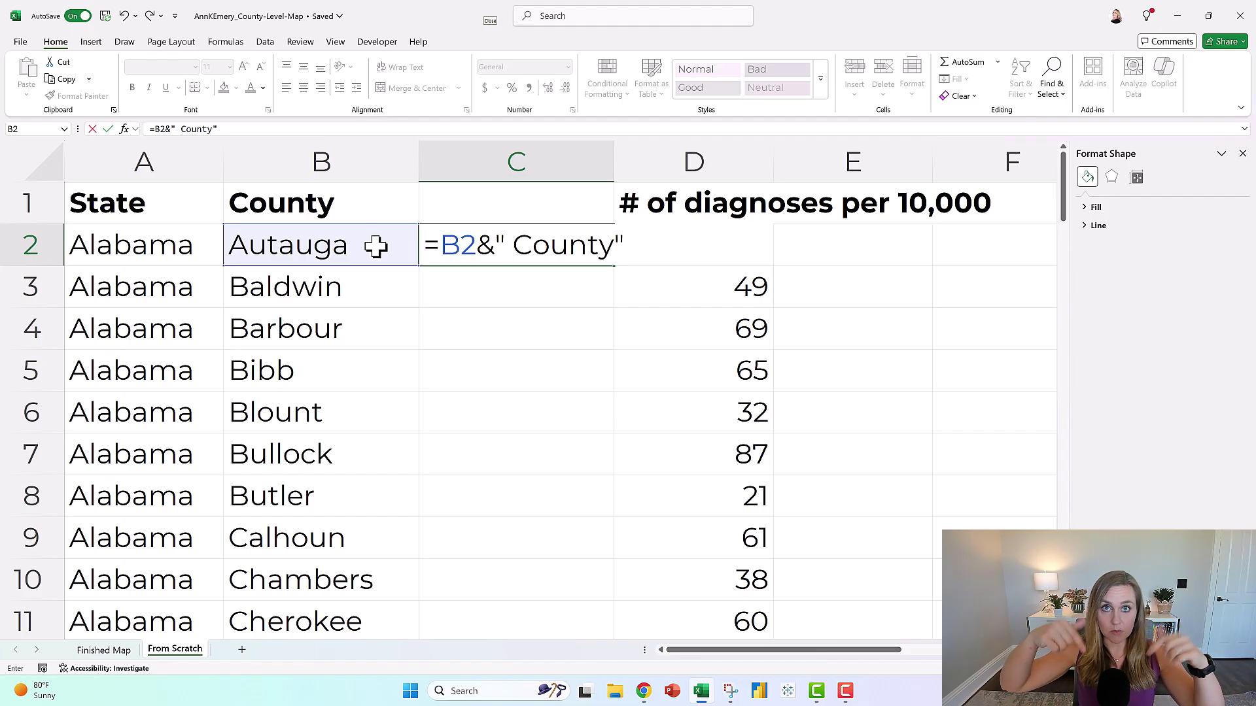
key("Return")
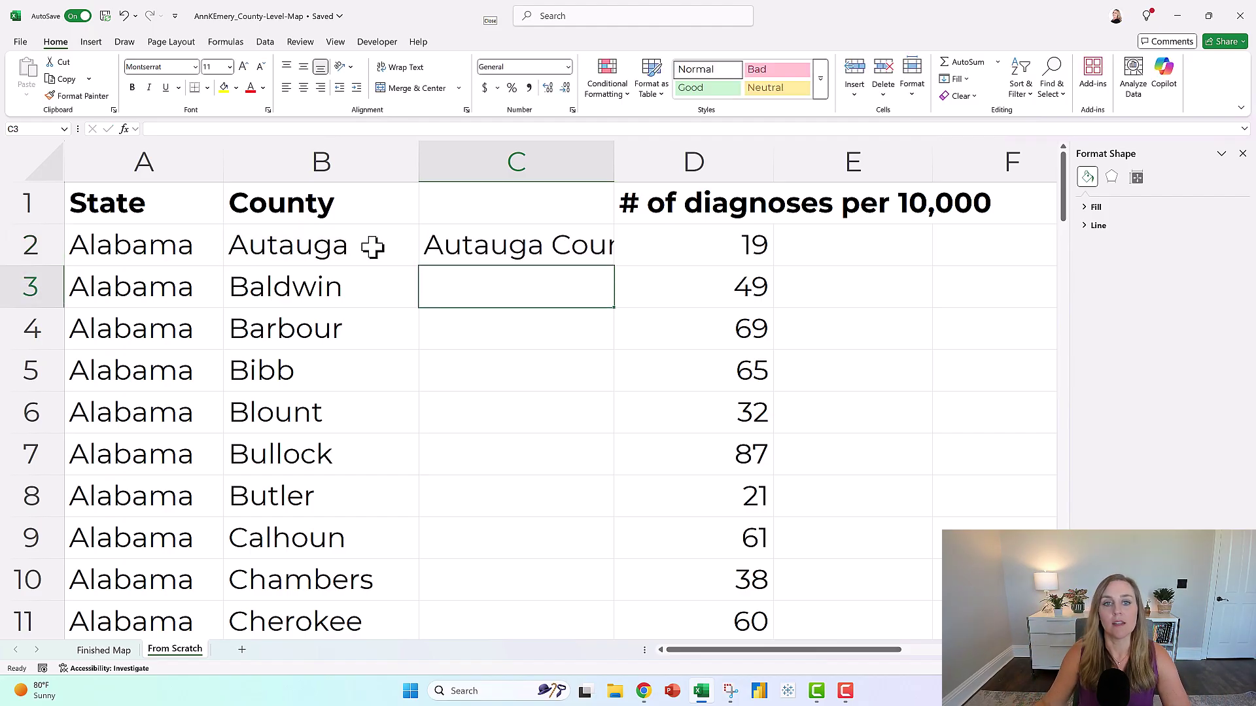
left_click(580, 240)
double_click(609, 268)
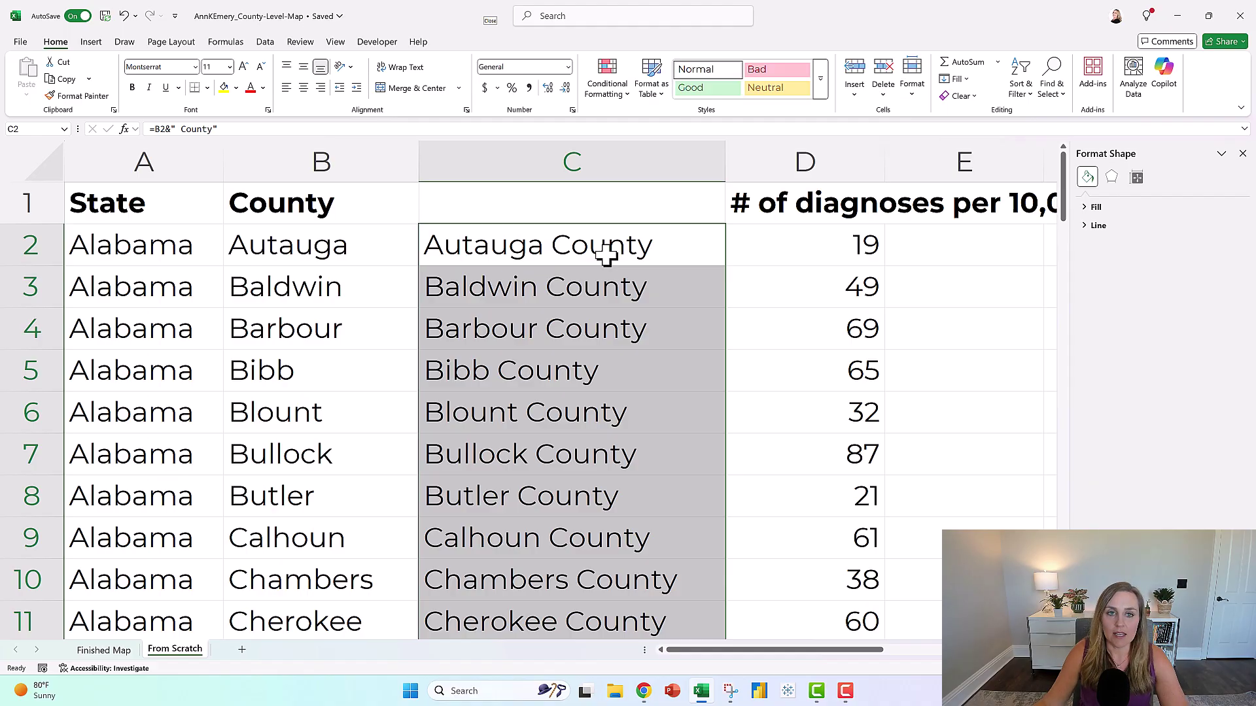
key("ctrl+c")
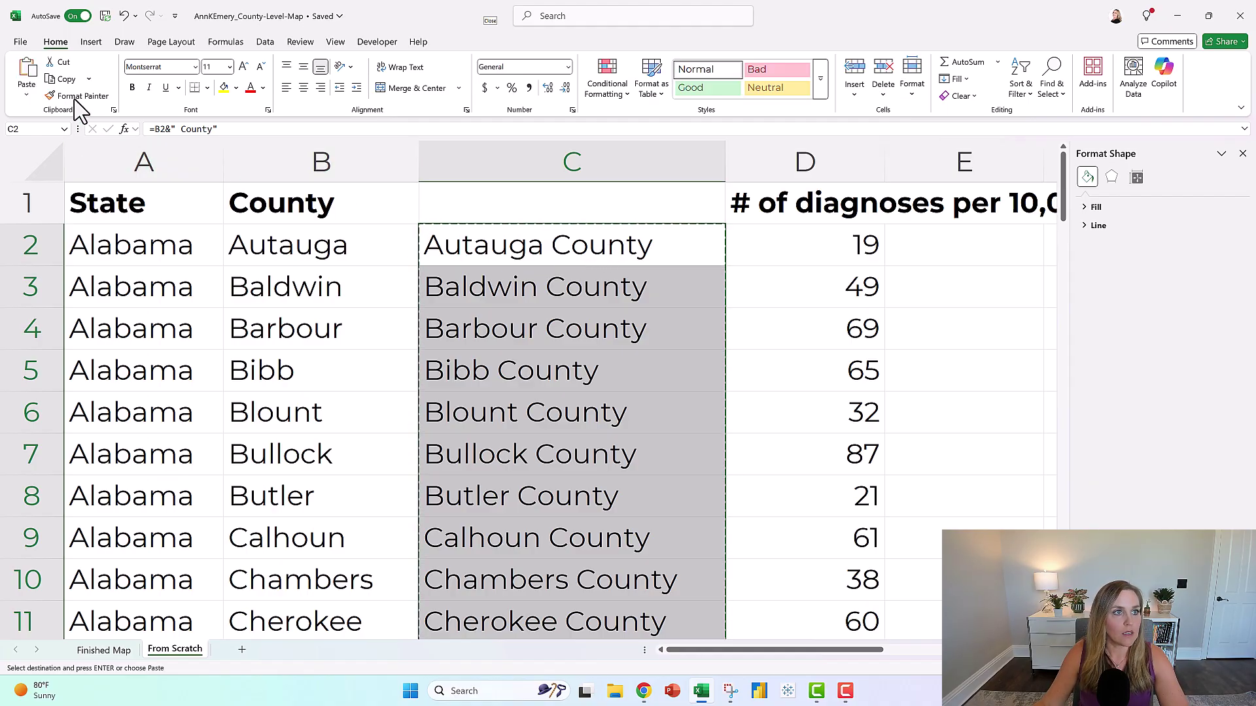
Paste the full county names as fixed values and copy the 'County' heading into C1.
left_click(34, 96)
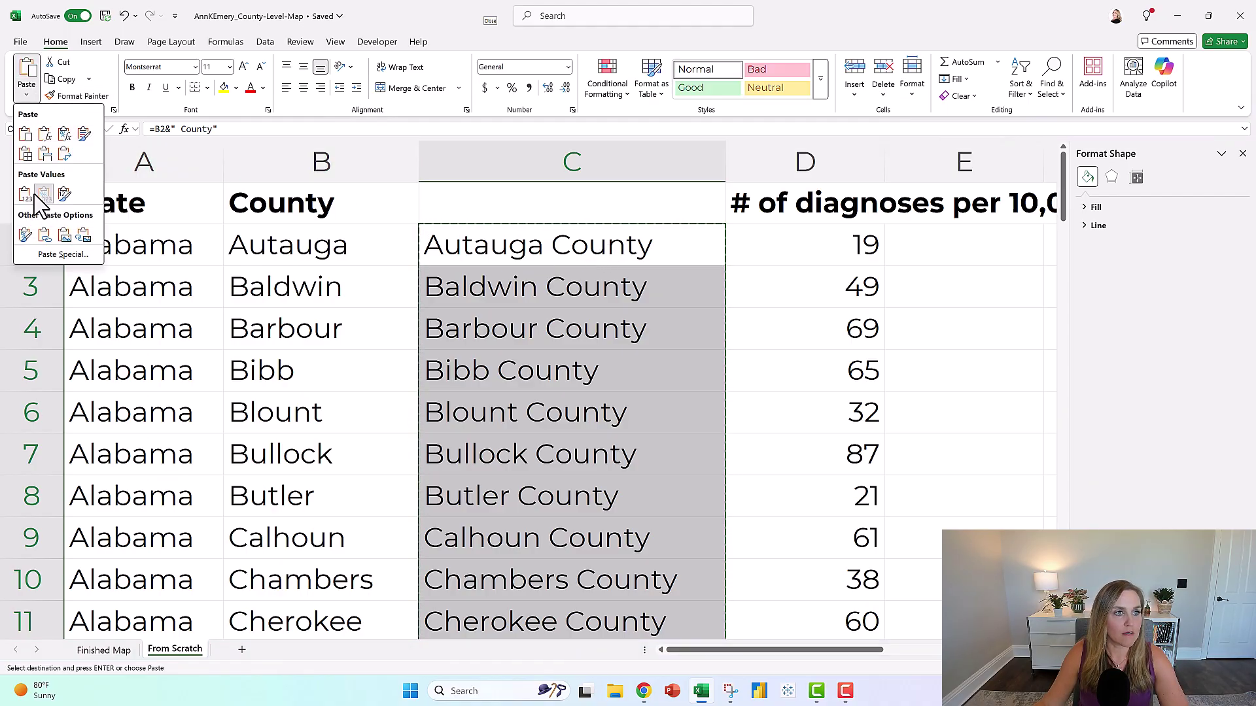
left_click(44, 193)
left_click(27, 91)
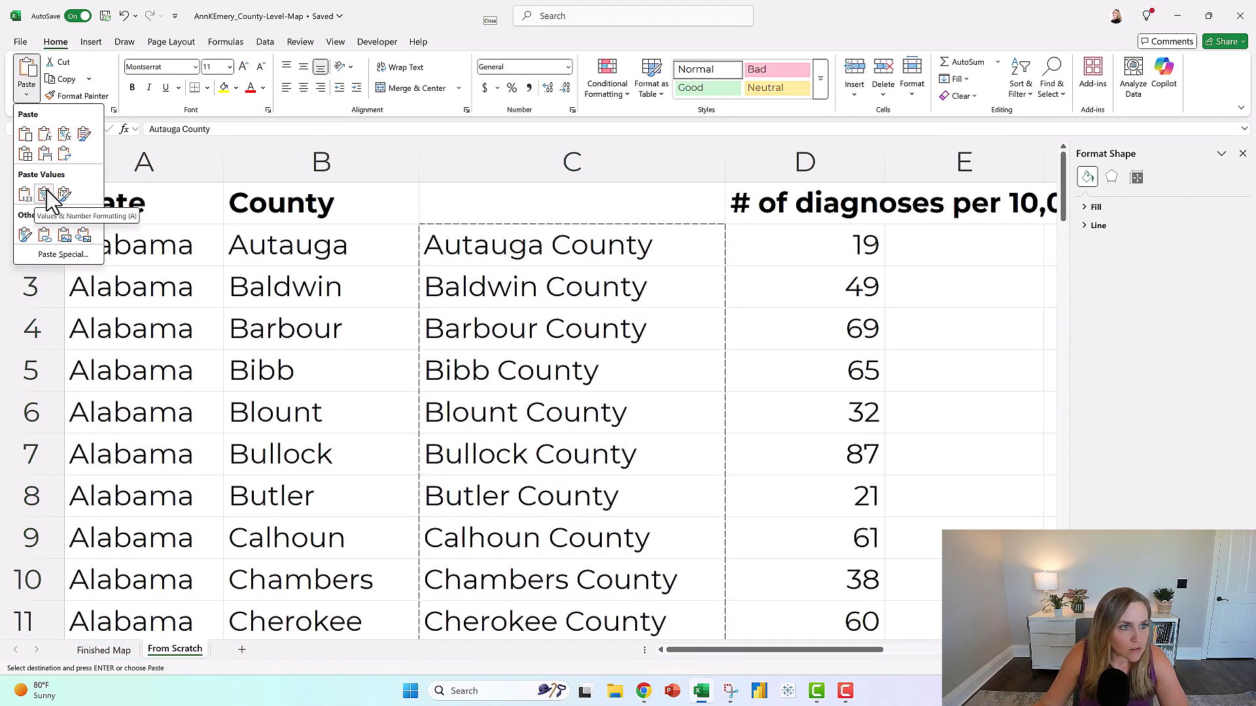
key("Escape")
left_click(286, 202)
key("ctrl+c")
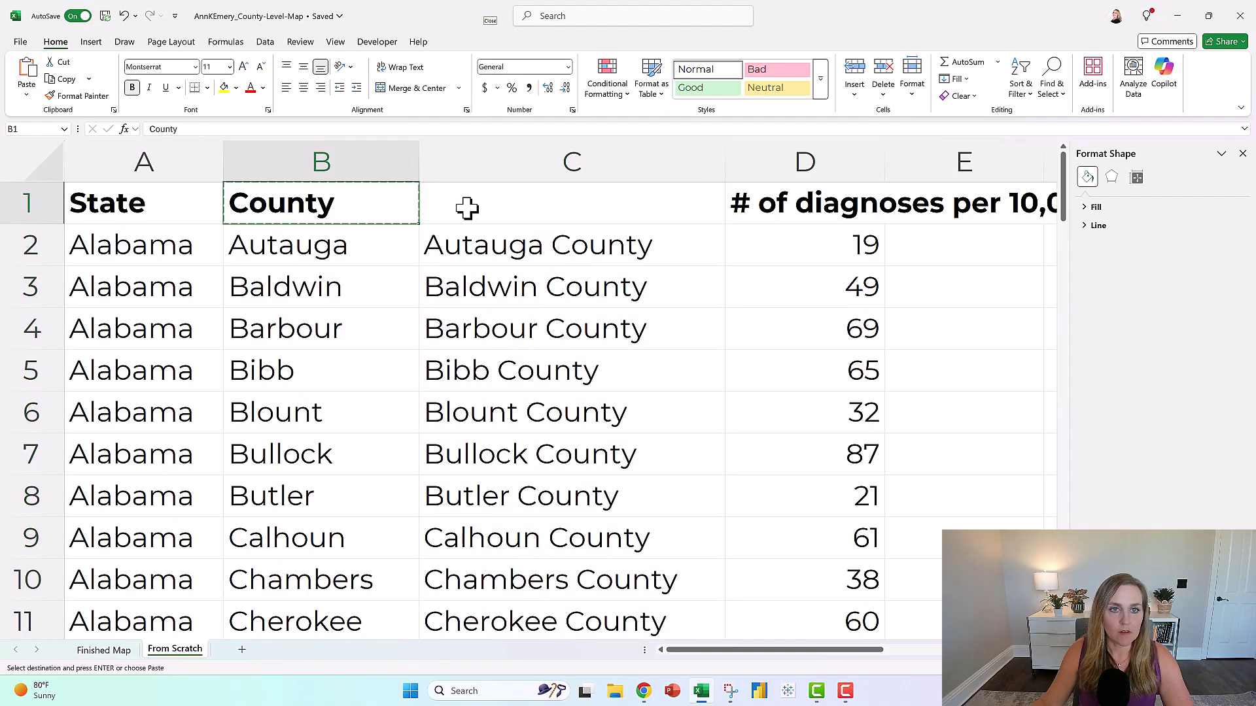
left_click(467, 208)
key("ctrl+v")
Delete the short-name column B and select the County and diagnoses range B1:C68.
left_click(353, 161)
right_click(358, 171)
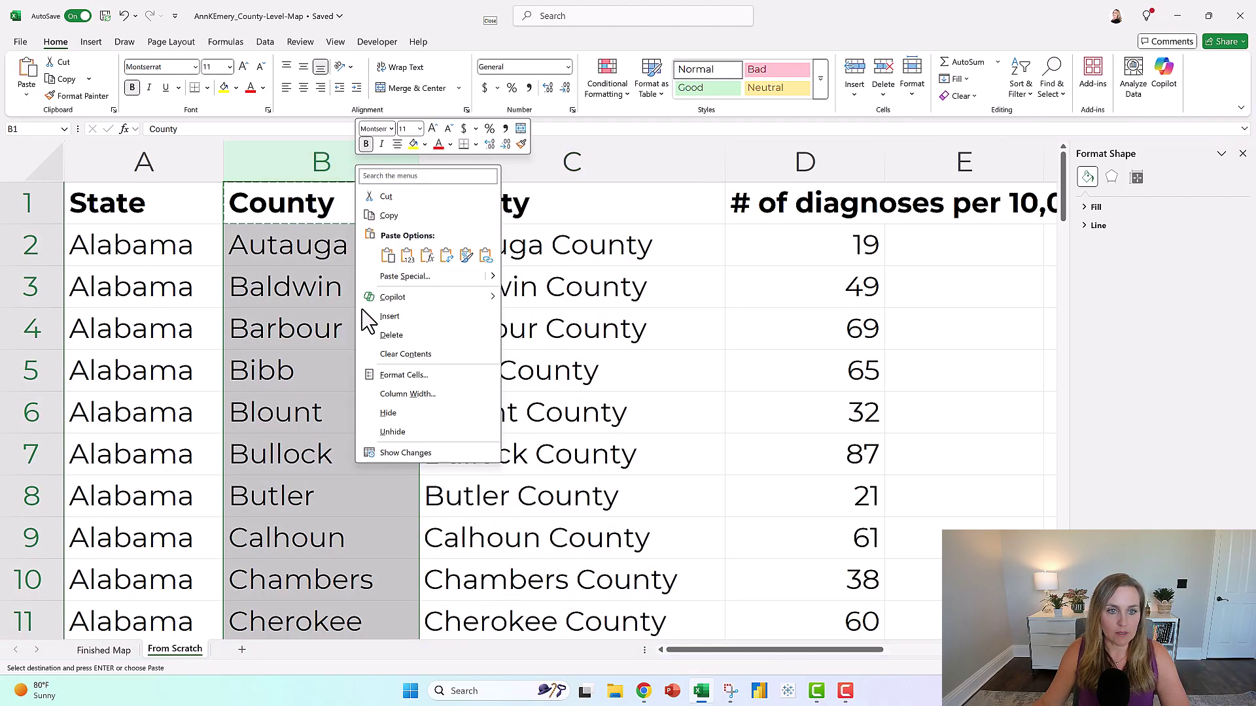
left_click(386, 335)
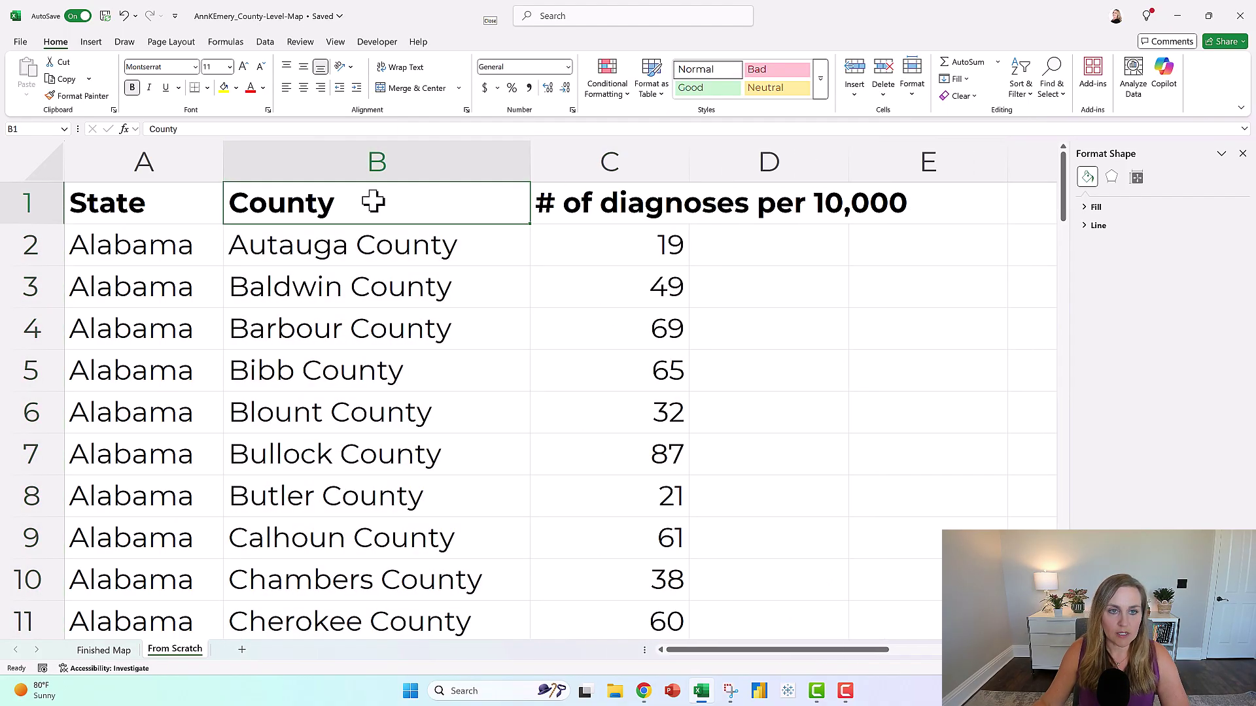
key("ctrl+shift+Right")
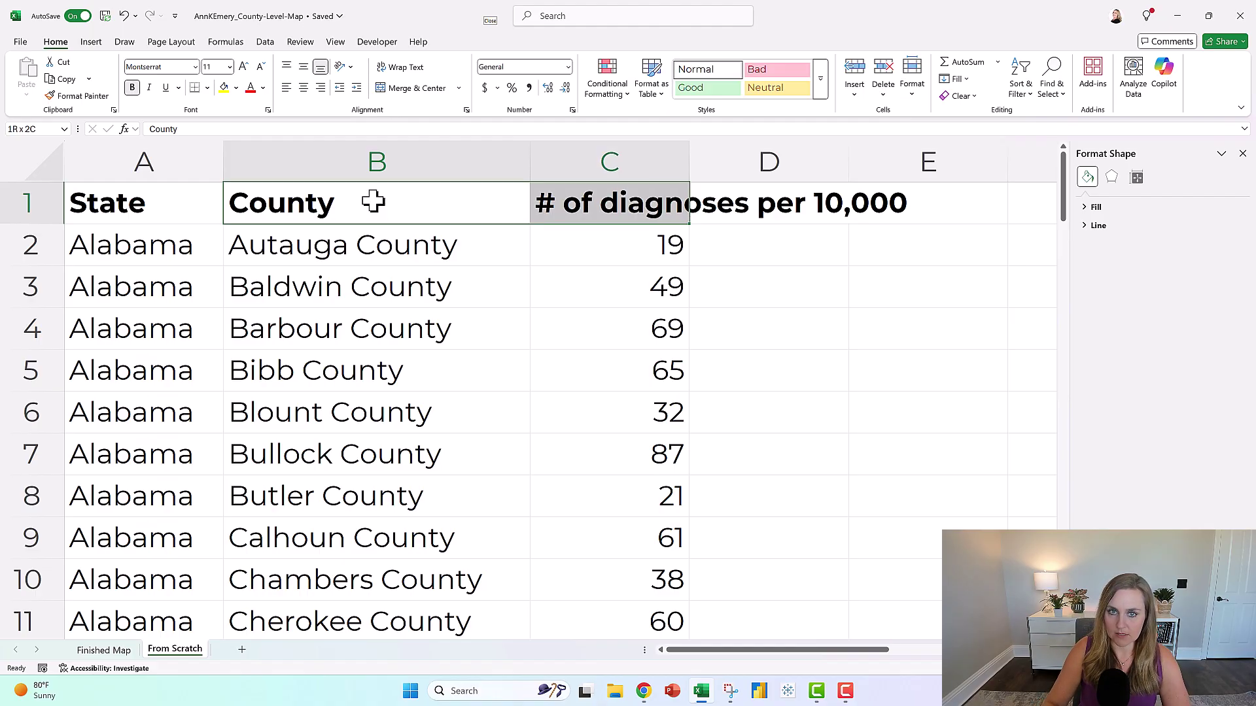
key("ctrl+shift+Down")
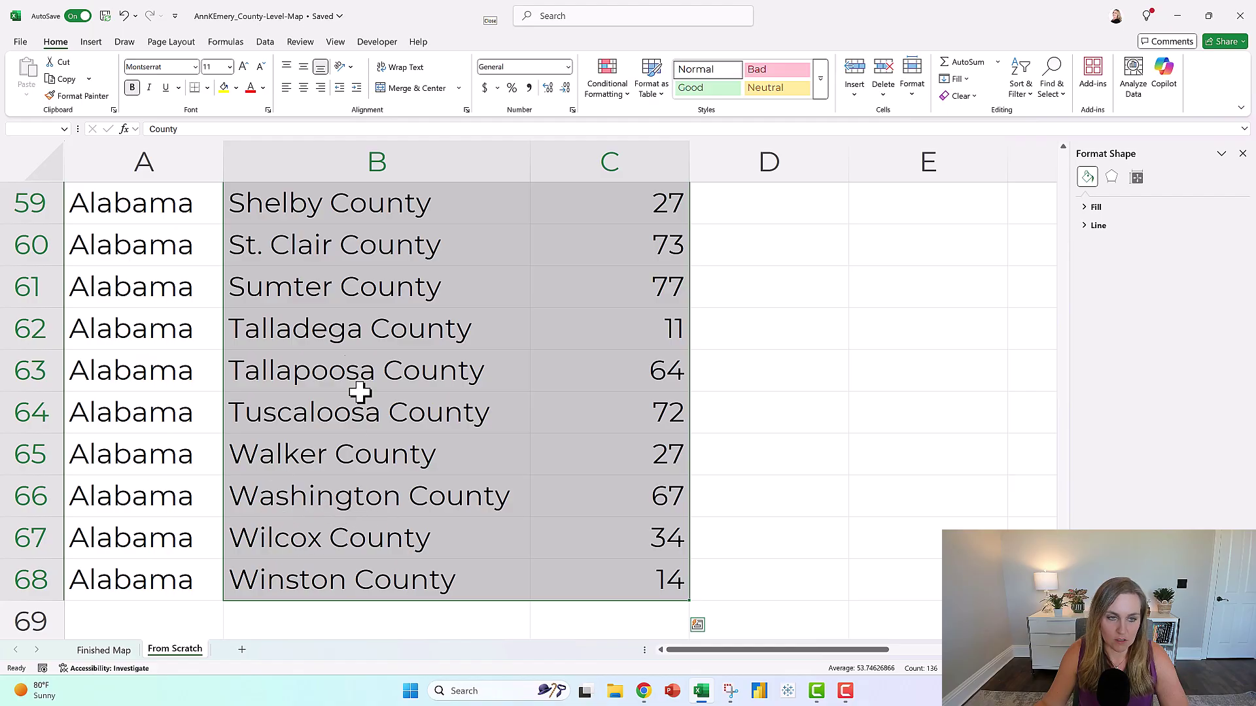
Insert a Filled Map chart, then delete it.
left_click(91, 42)
left_click(561, 98)
left_click(563, 150)
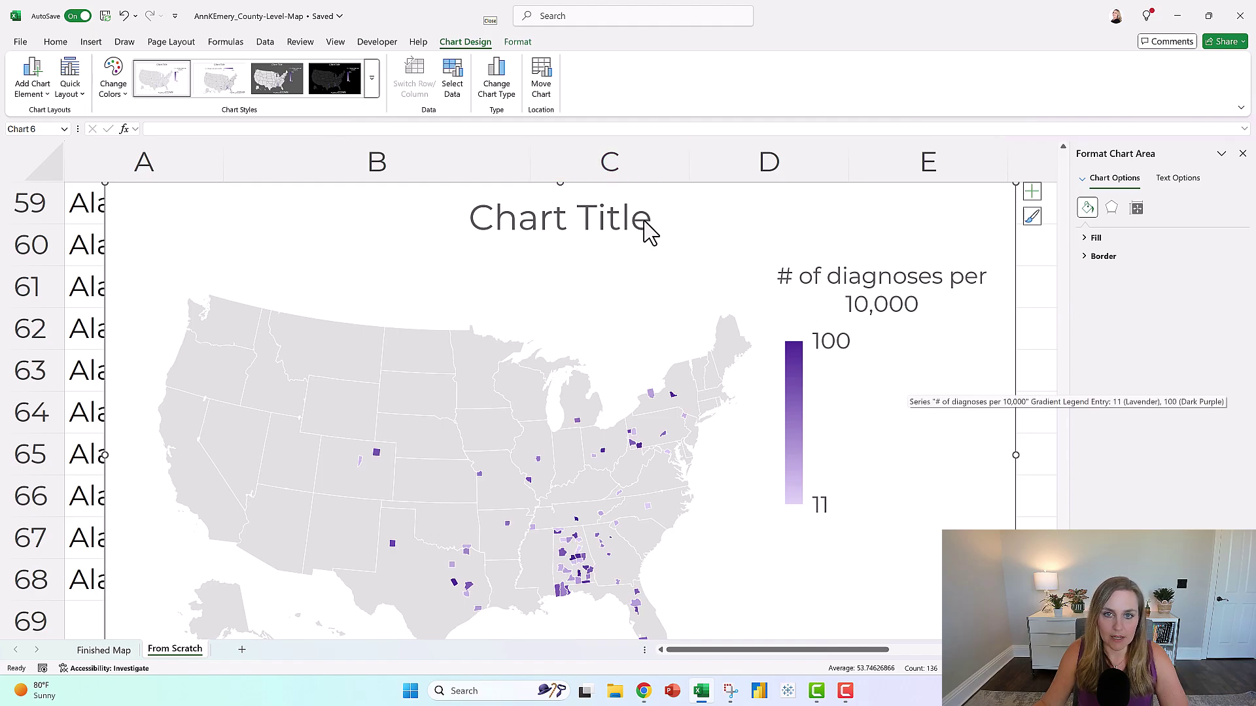
key("Delete")
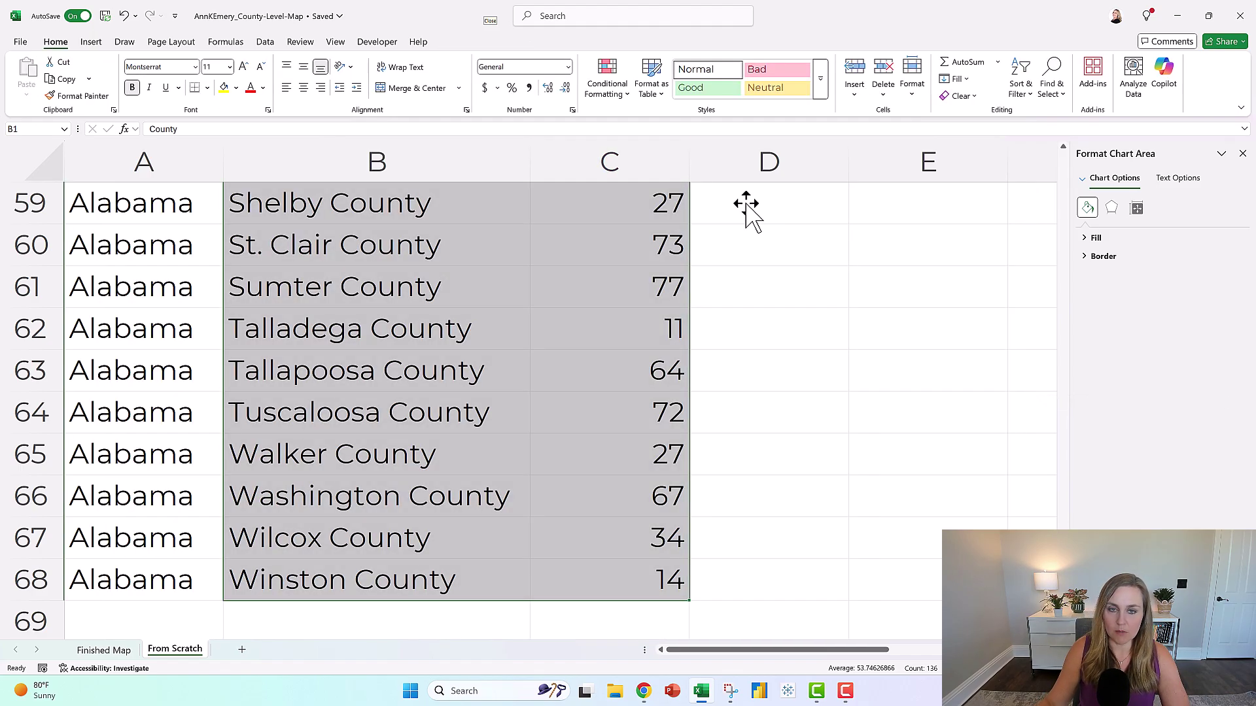
Select the county names from Autauga County down to Winston County, B2:B68.
left_click_drag(1082, 366, 1054, 155)
left_click(414, 253)
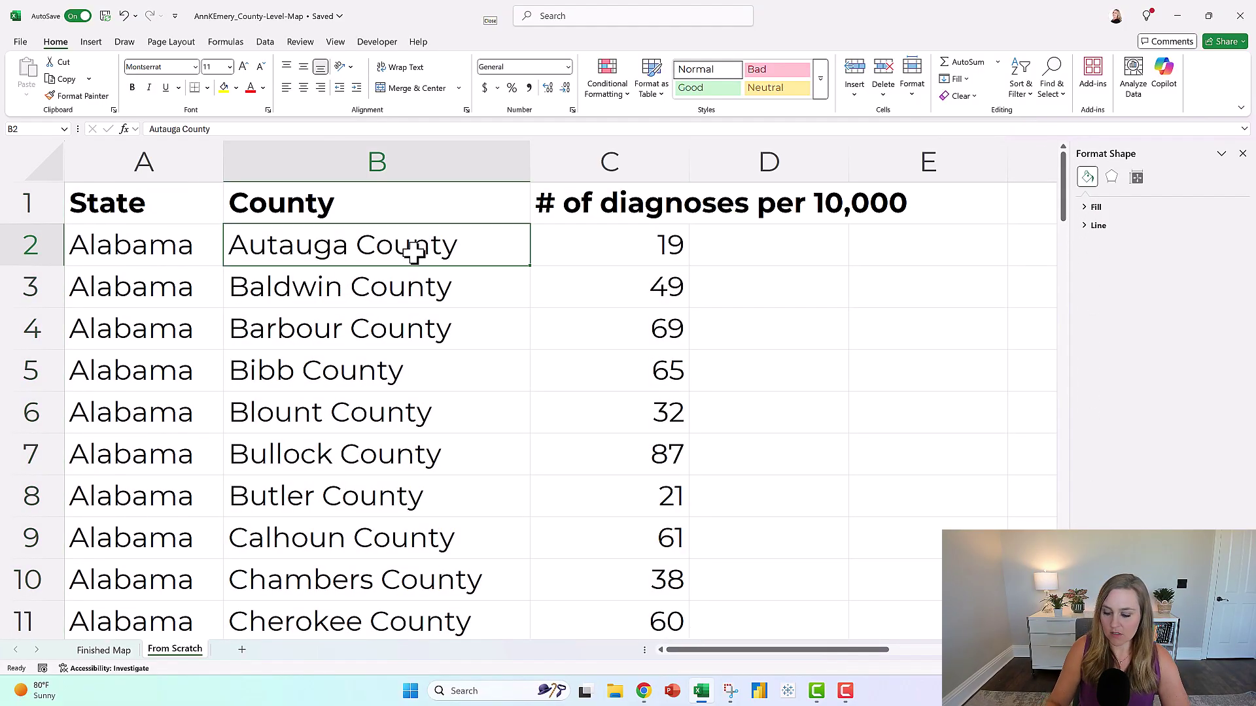
key("ctrl+shift+Down")
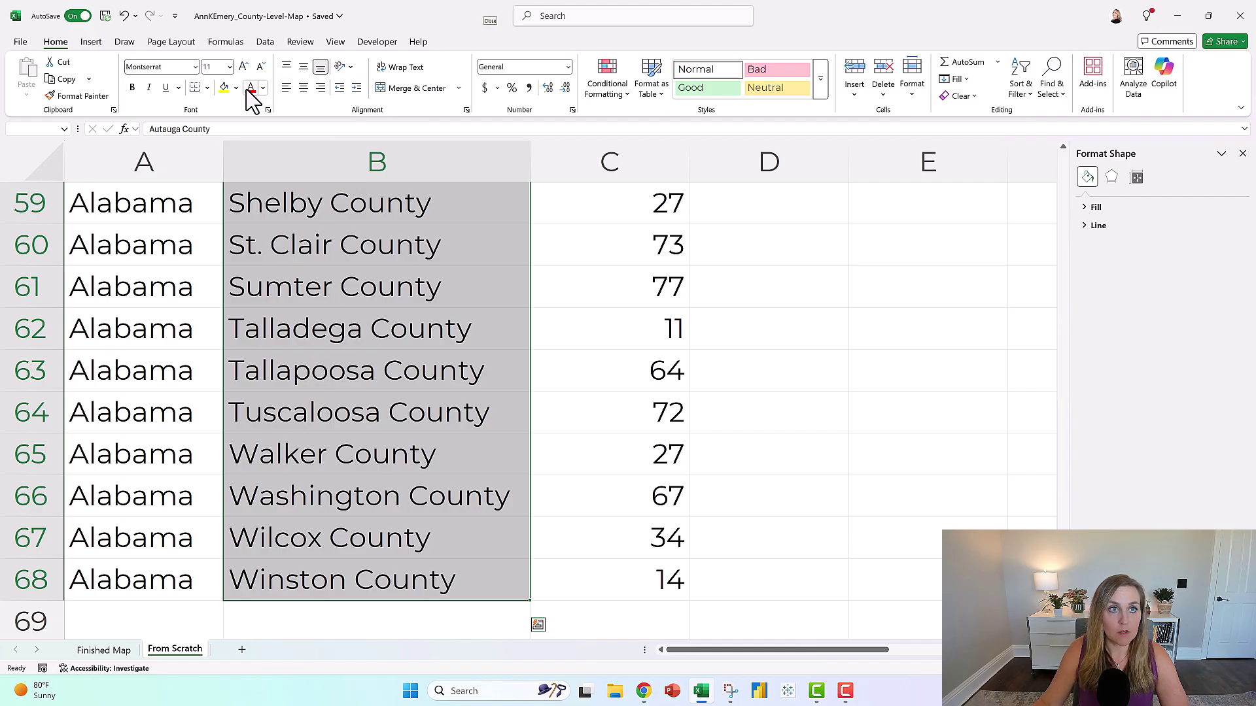
Convert the county names to Geography data types and widen column B to fit them.
left_click(265, 43)
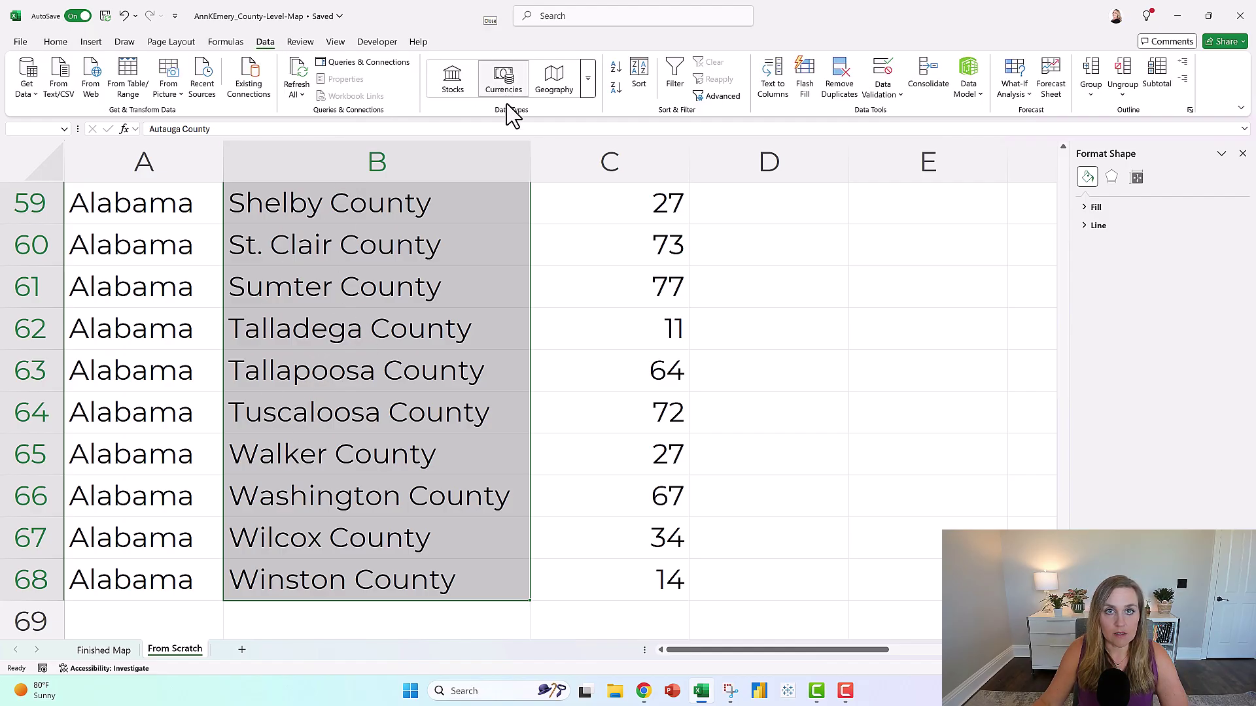
left_click(556, 77)
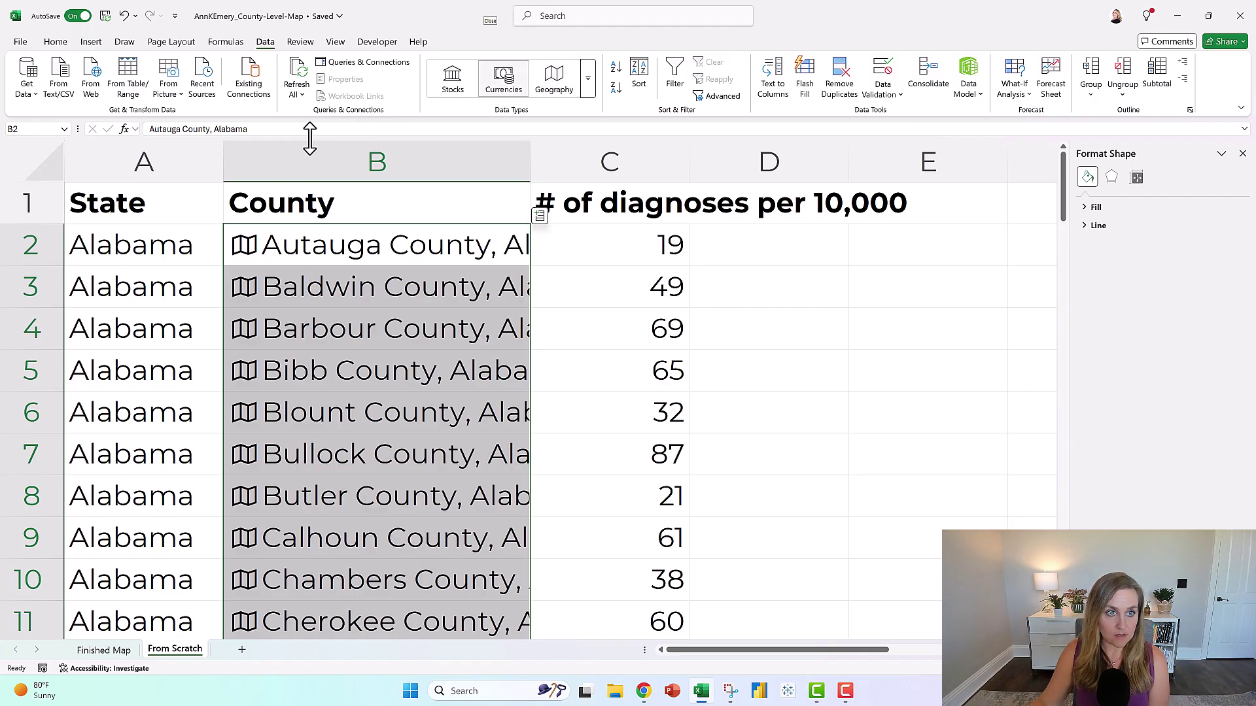
left_click(251, 255)
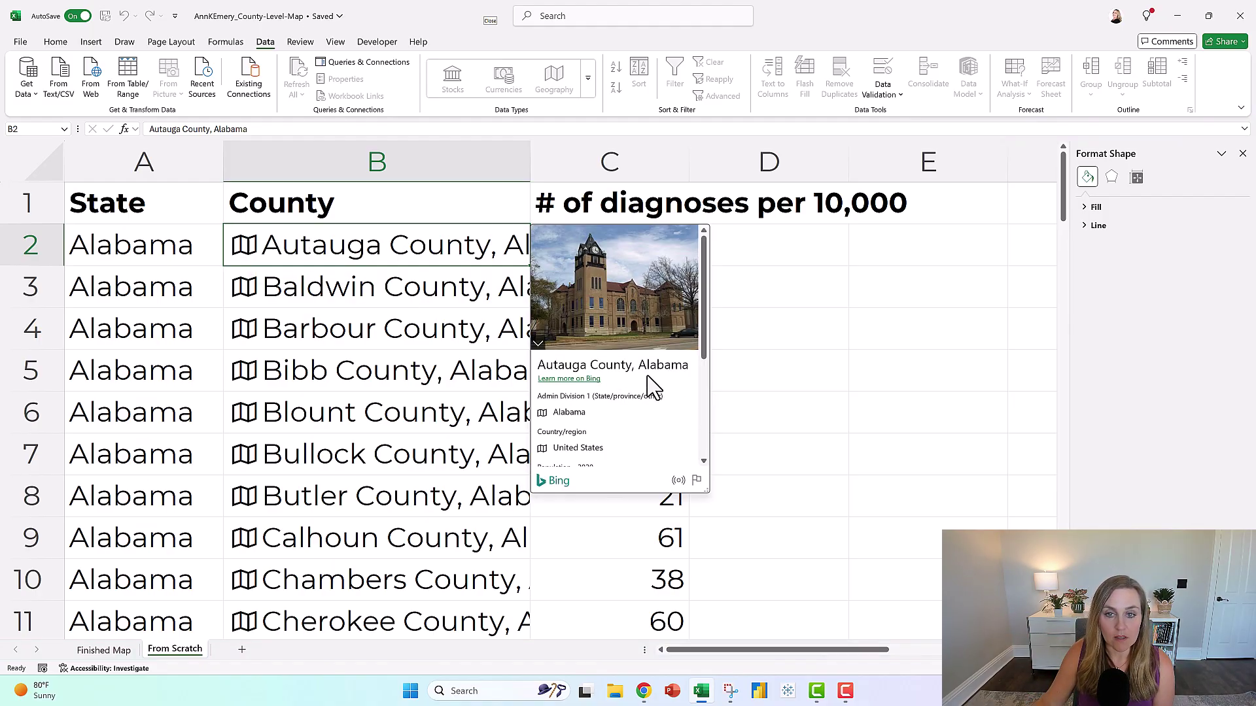
left_click(482, 238)
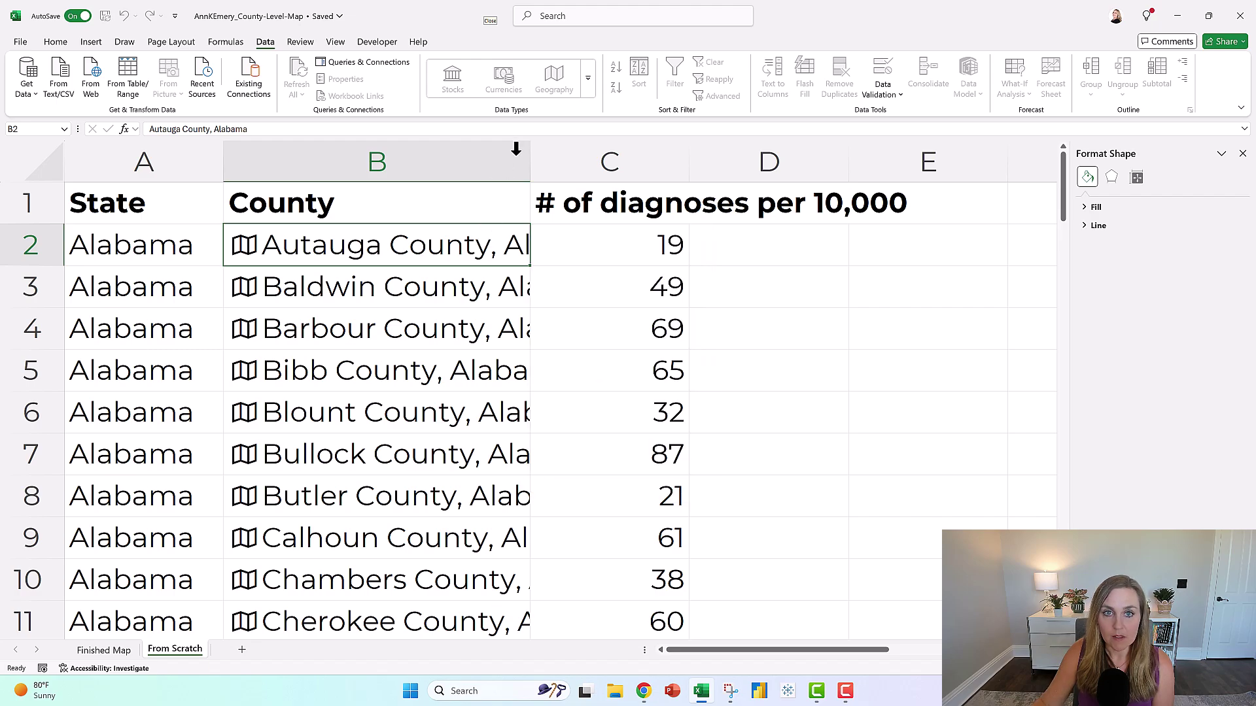
double_click(531, 160)
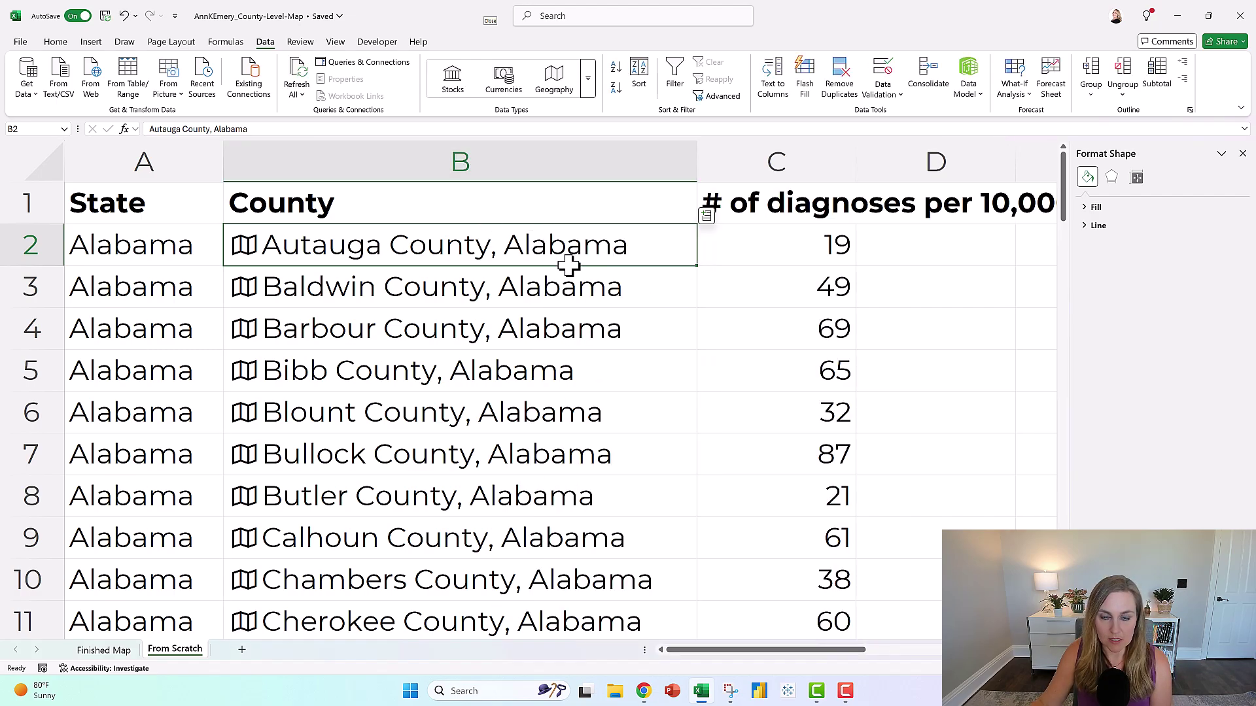
Select the County and diagnoses table from C68 up to B1.
scroll(551, 414, "down", 4)
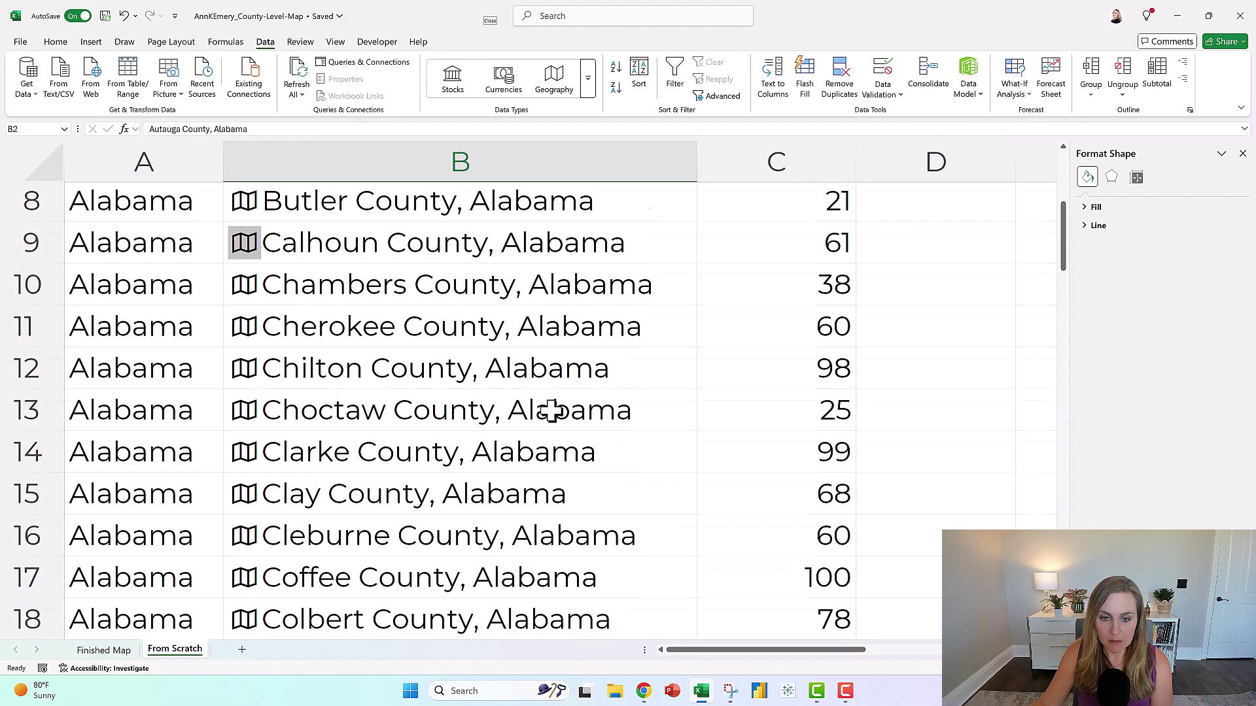
scroll(551, 411, "down", 4)
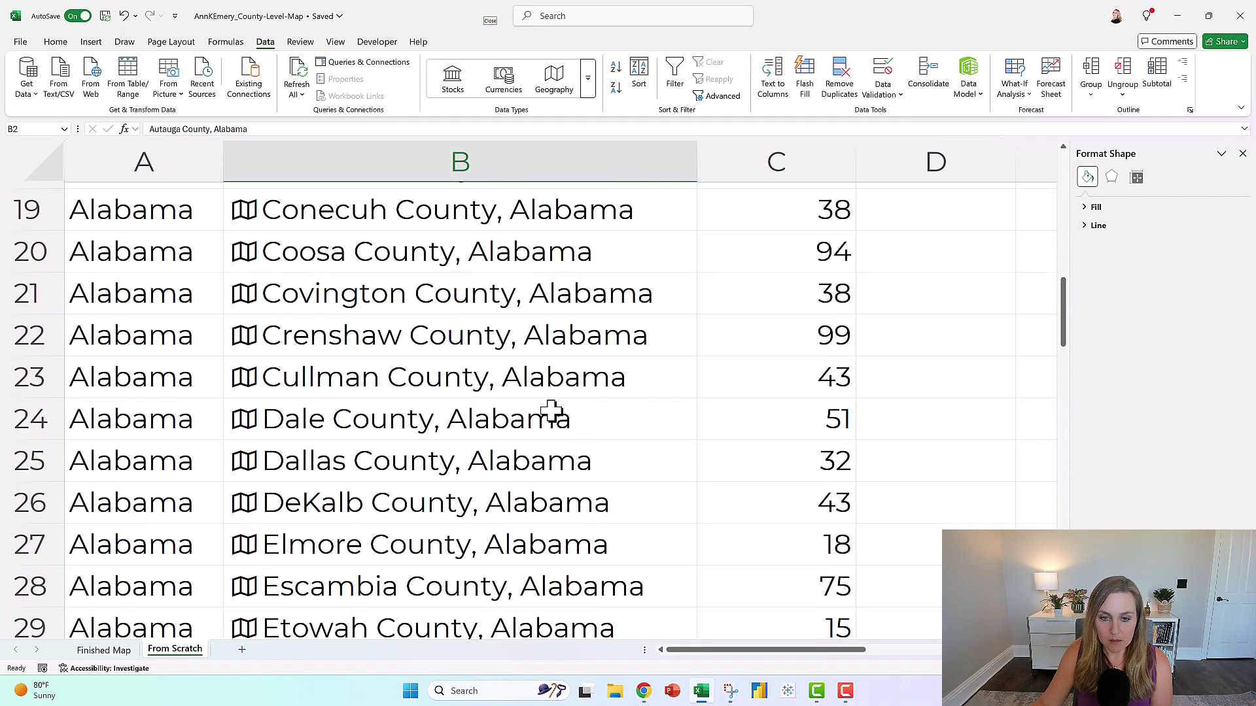
scroll(550, 411, "down", 5)
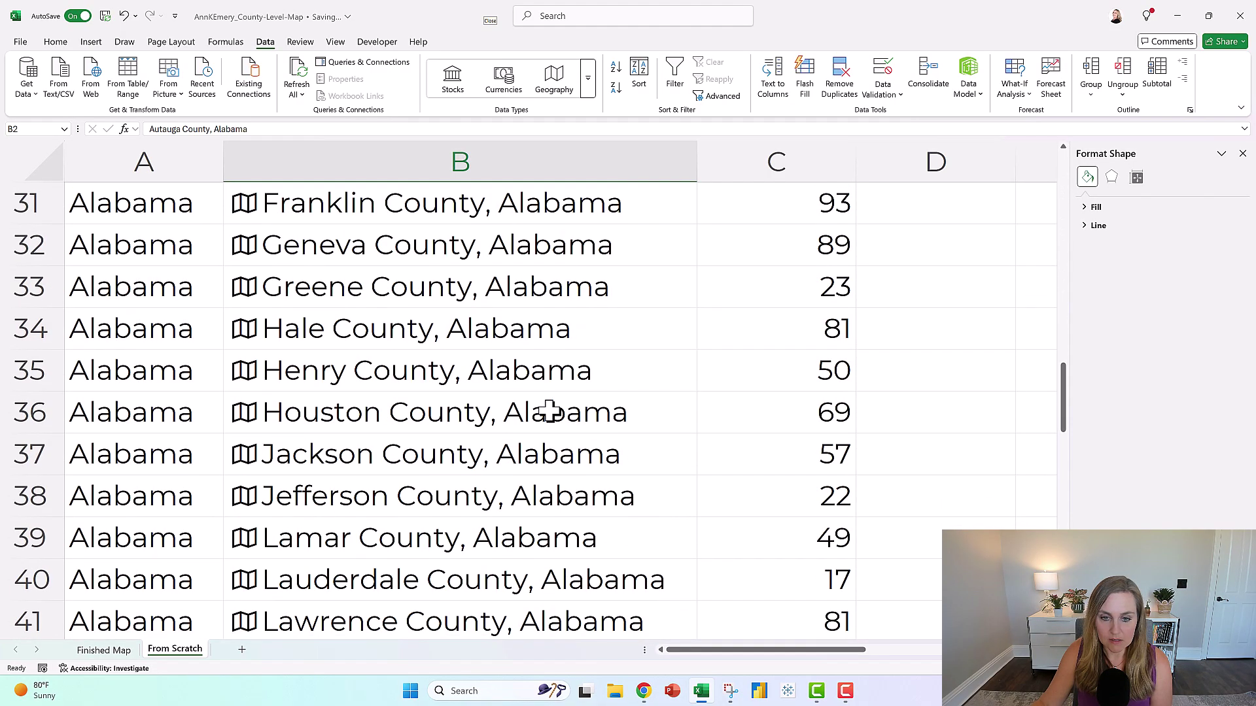
scroll(550, 411, "down", 7)
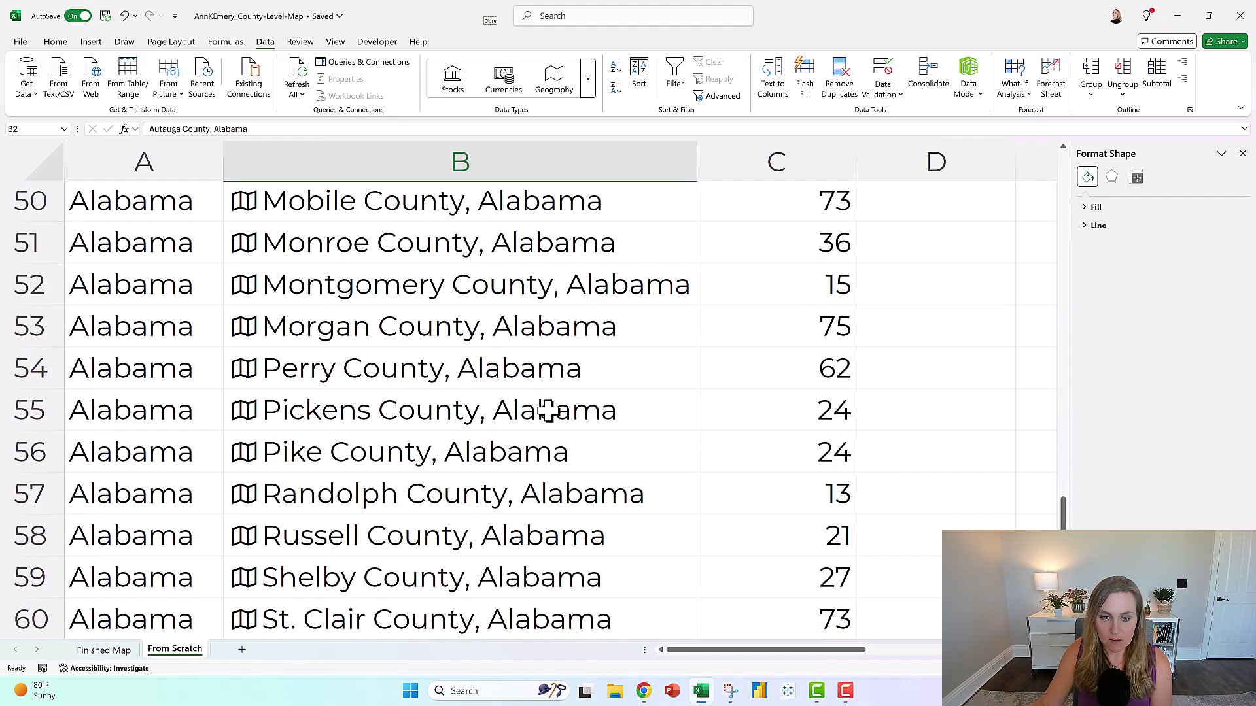
scroll(548, 409, "down", 2)
scroll(754, 550, "up", 2)
scroll(744, 483, "down", 1)
left_click(752, 492)
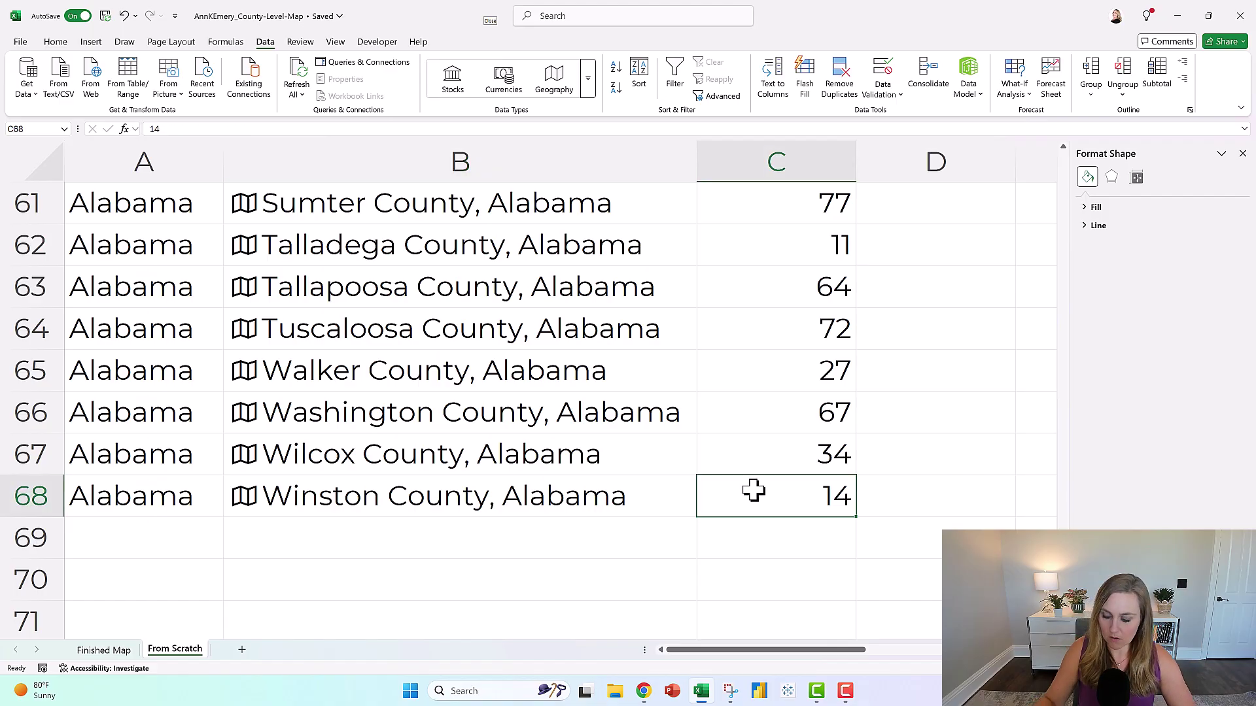
key("shift+Left")
key("ctrl+shift+Up")
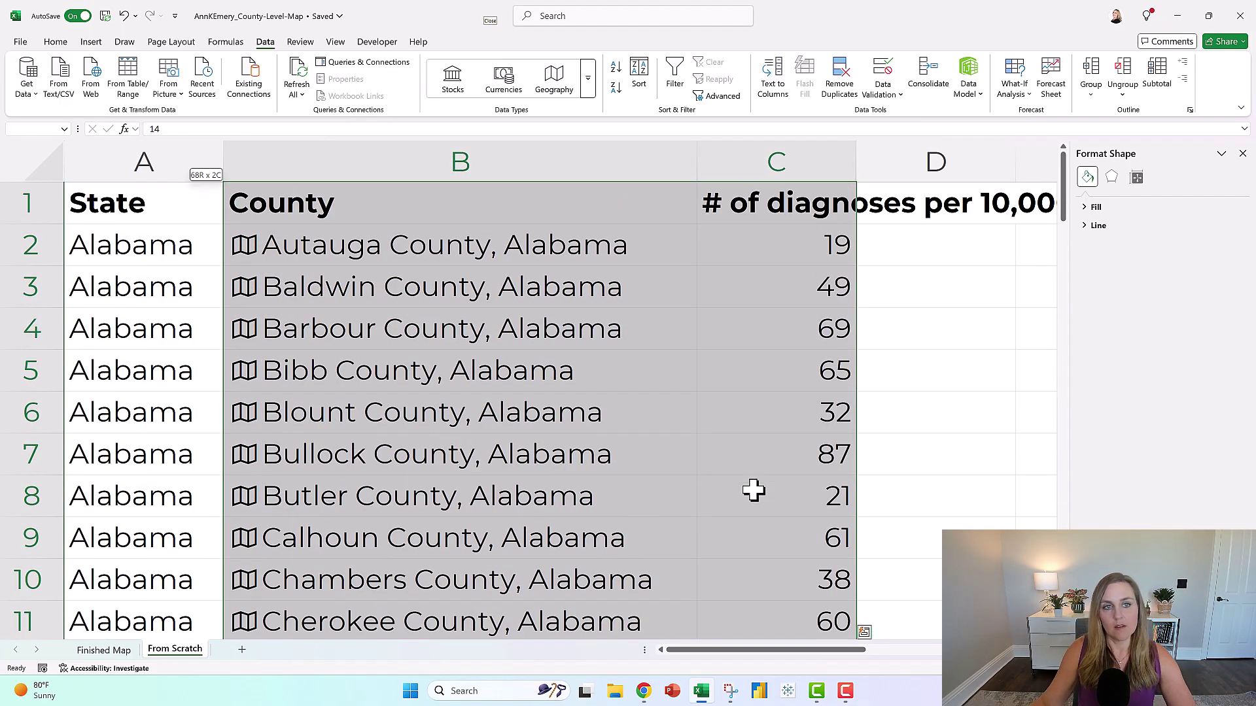
Insert a Filled Map of the Alabama counties, shaded purple with an 11–100 diagnoses legend.
left_click(92, 43)
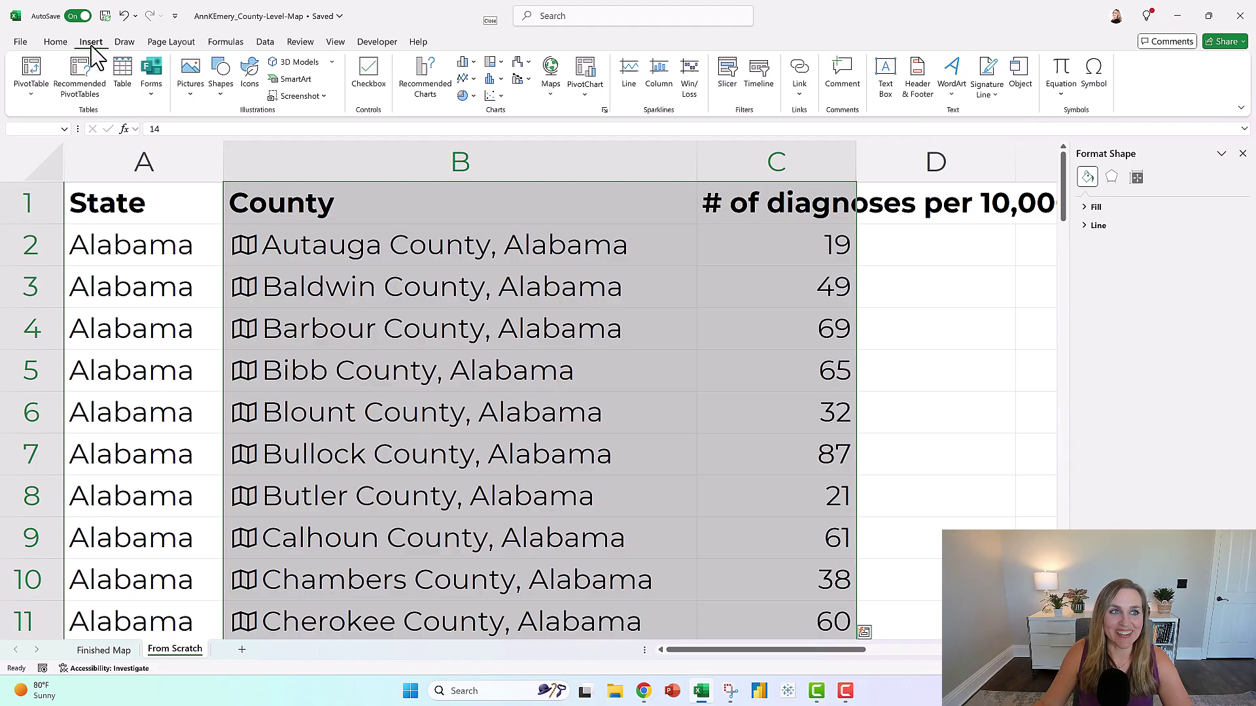
left_click(551, 82)
left_click(557, 142)
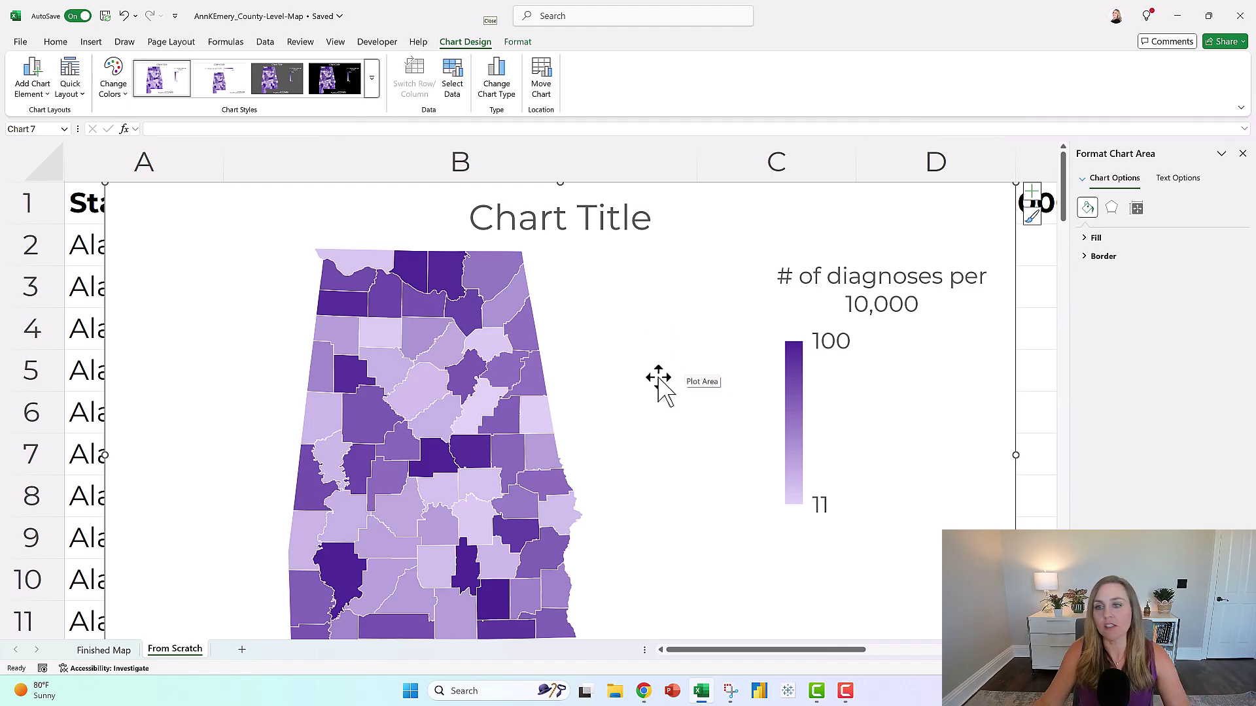
left_click(892, 295)
Set the map legend position to Top in Format Legend.
right_click(891, 289)
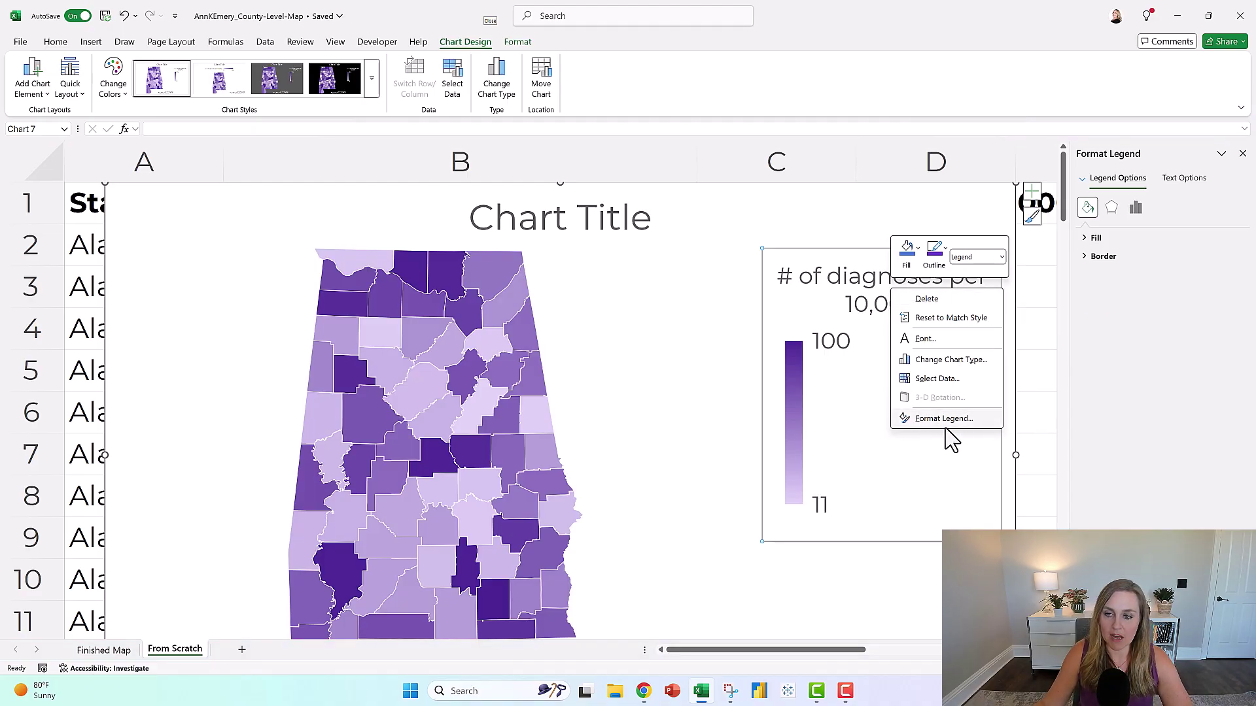
left_click(941, 420)
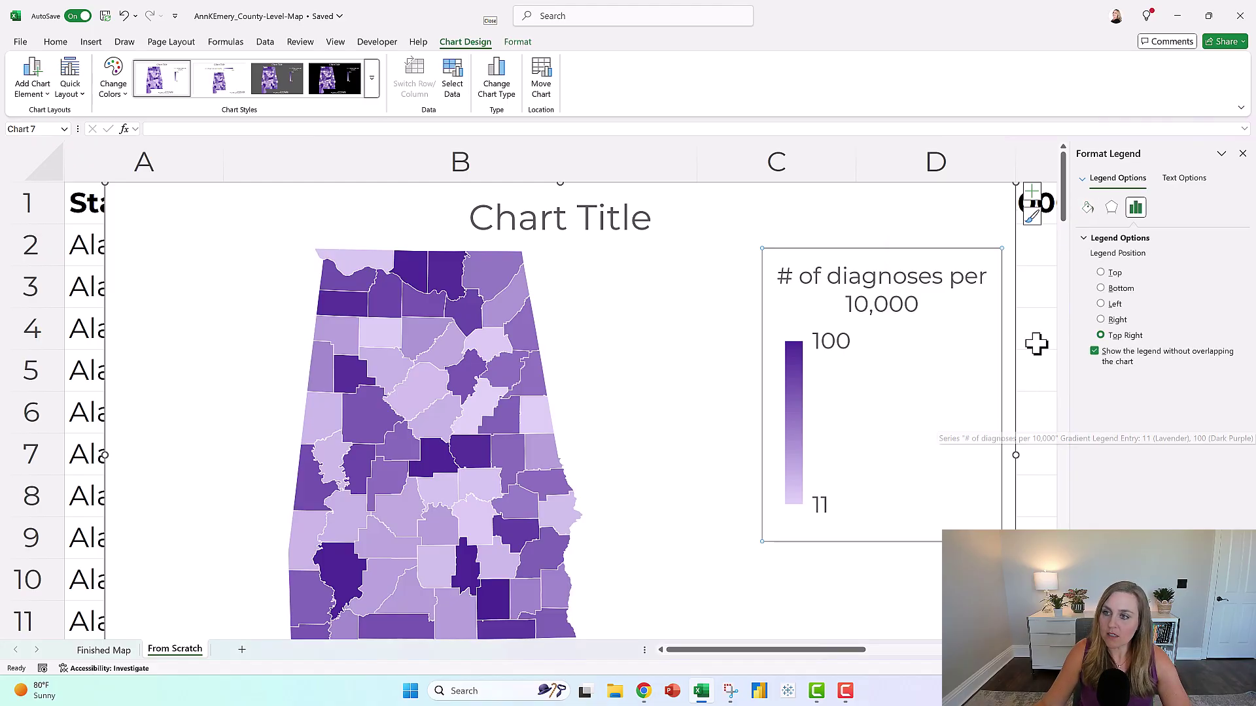
left_click(1101, 272)
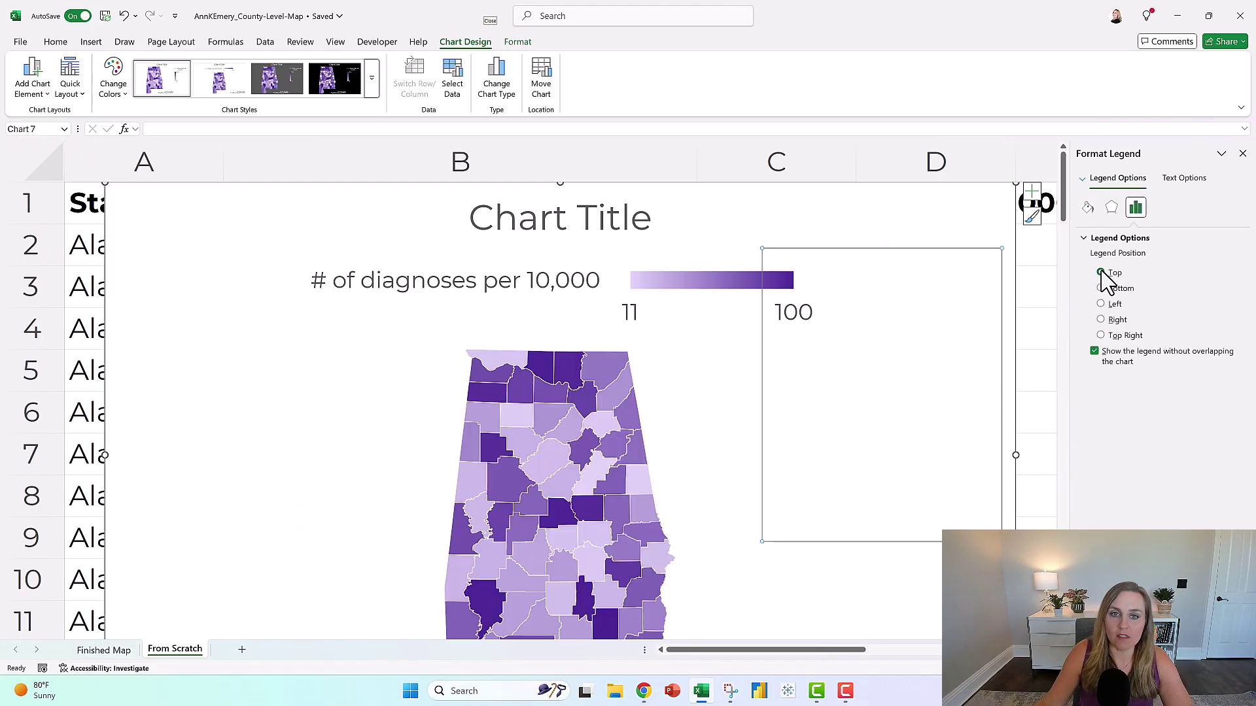
left_click(1243, 153)
Select the map chart and delete it.
left_click(584, 232)
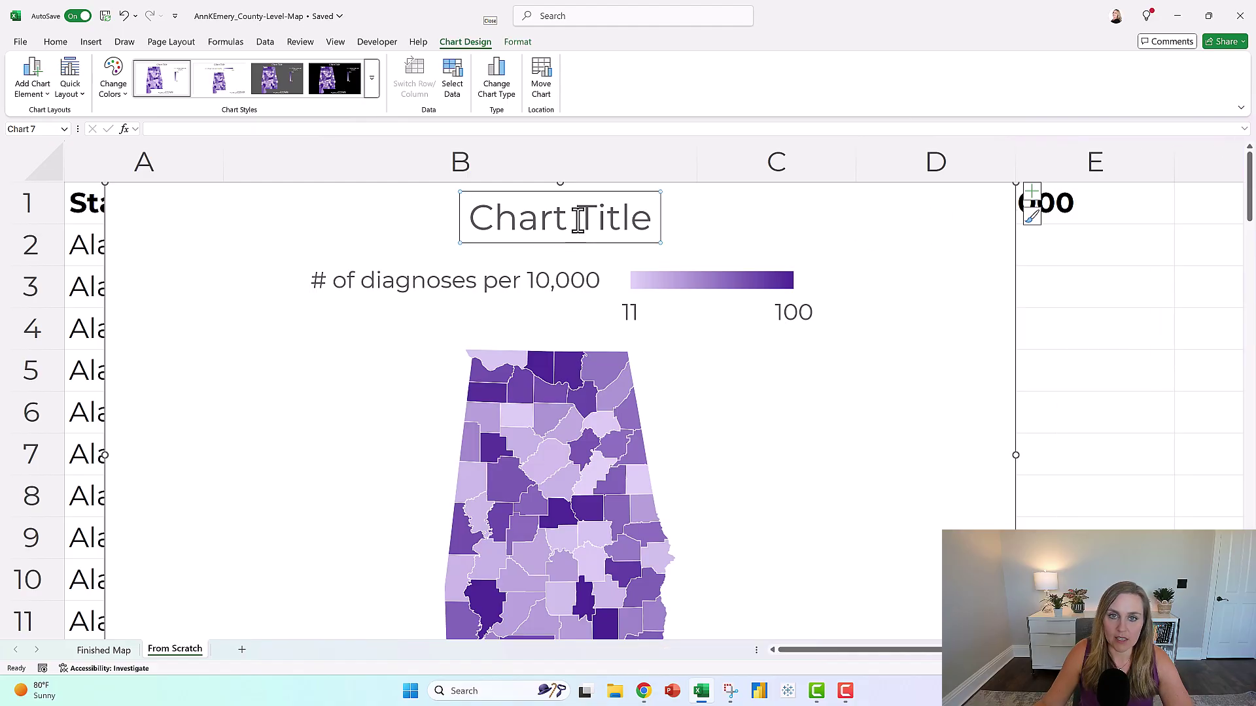
right_click(584, 232)
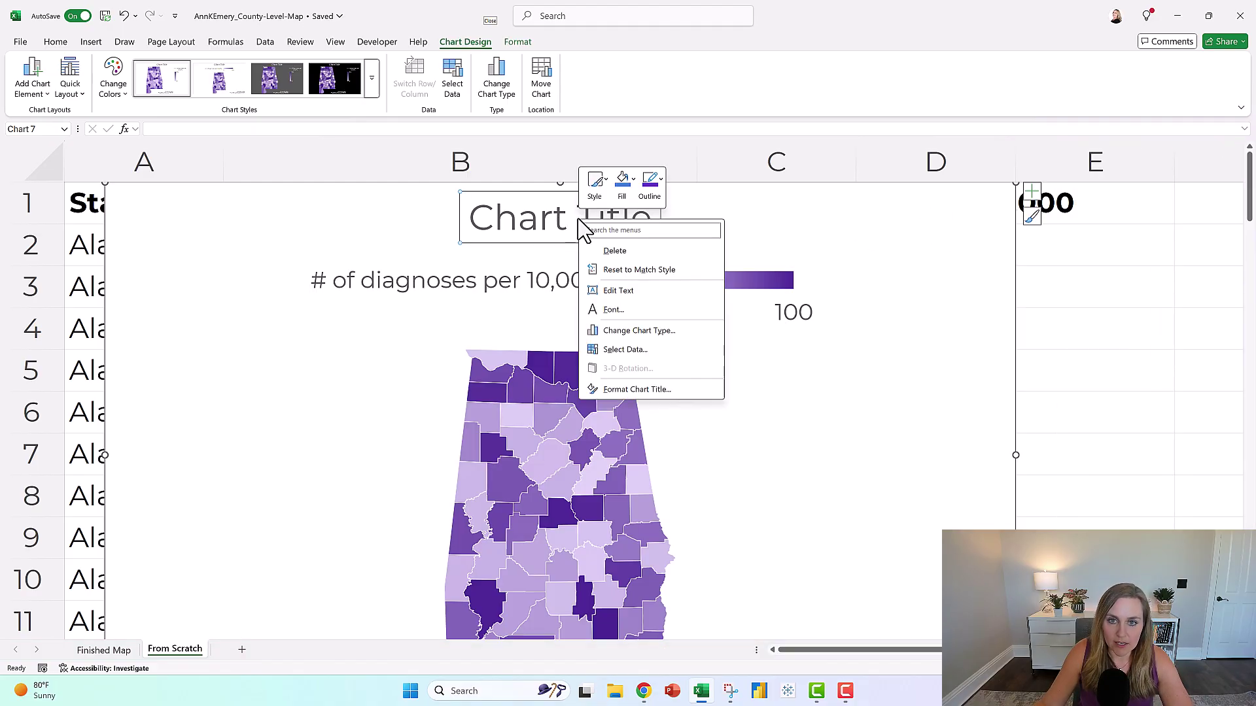
right_click(541, 476)
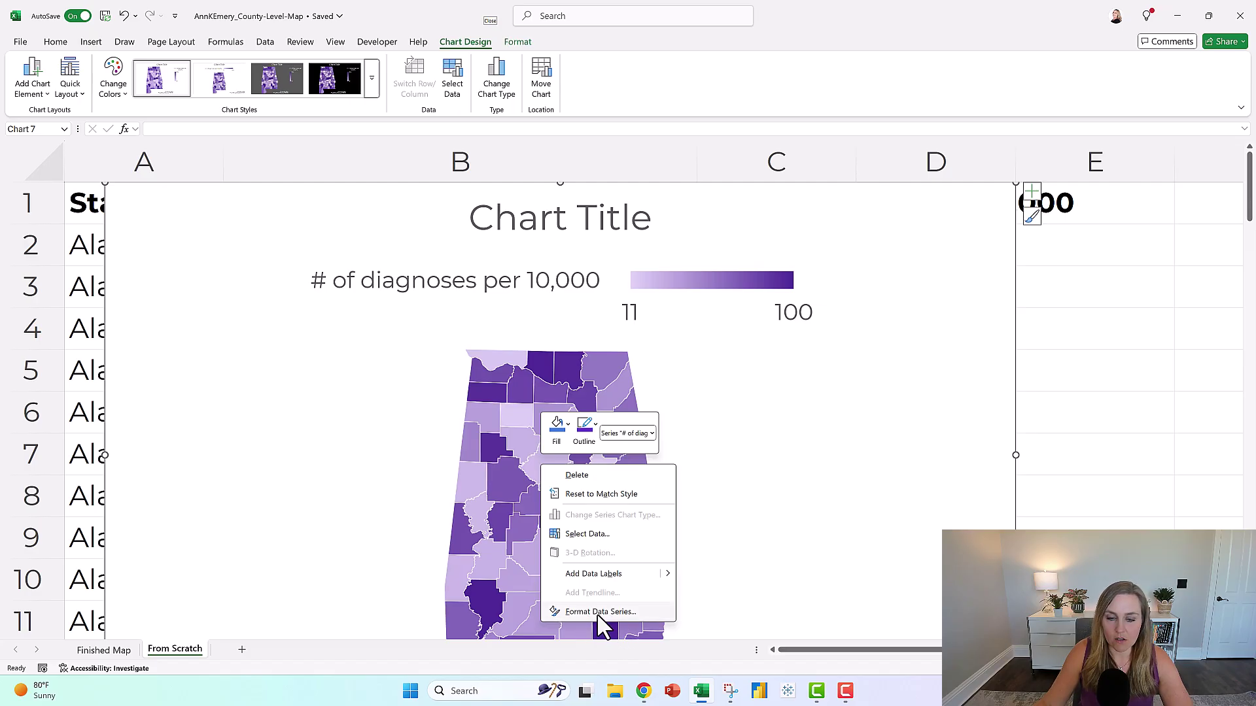
left_click(816, 468)
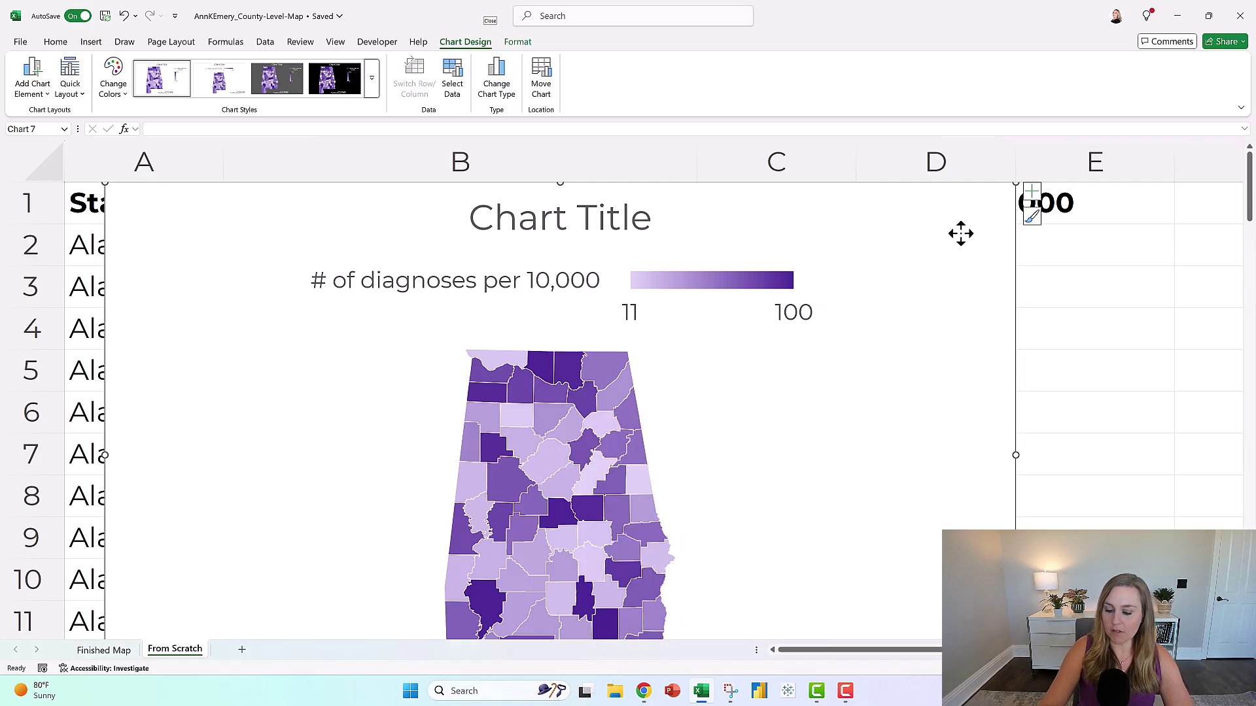
key("Delete")
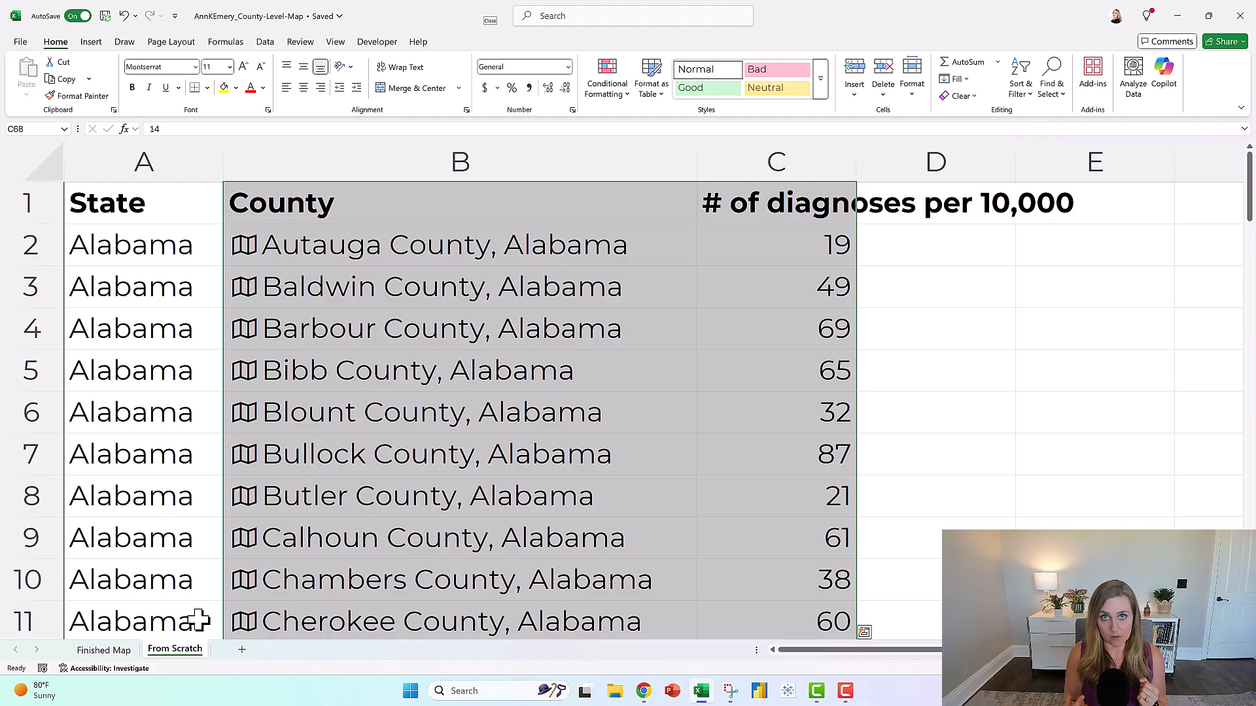
Show the Finished Map sheet with its purple Alabama county map and 0–100 legend.
left_click(117, 651)
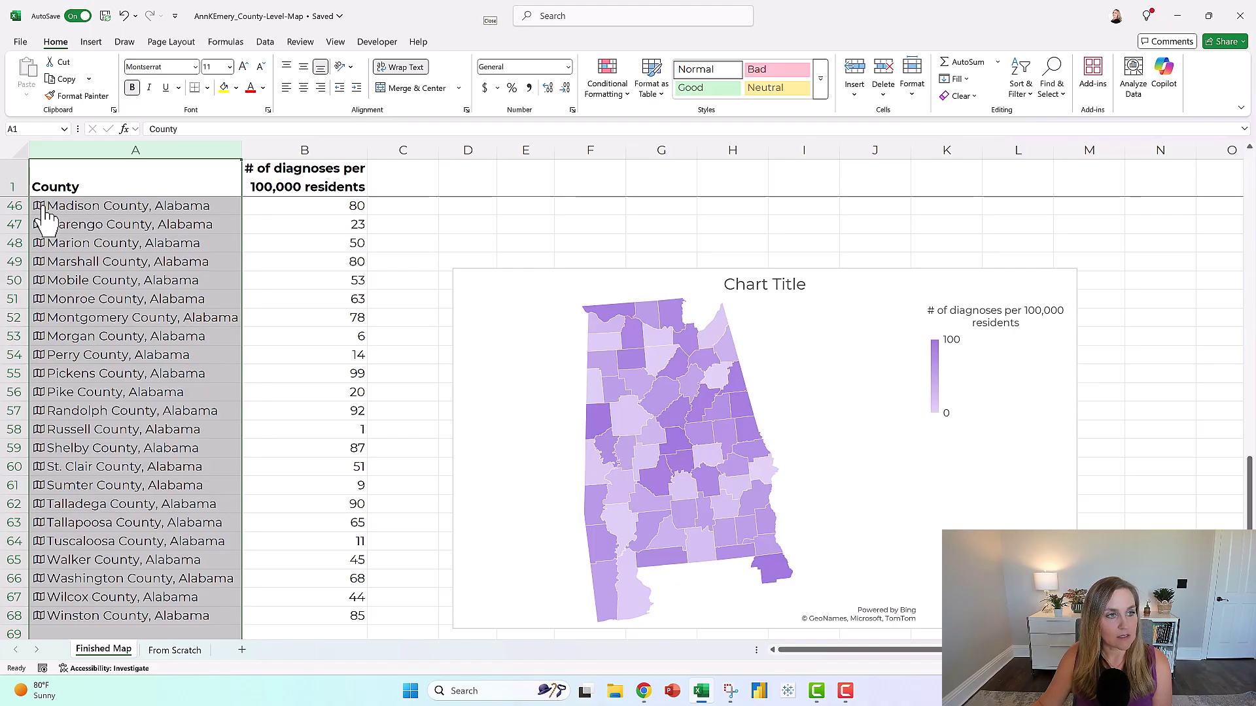
On the From Scratch sheet, select county names B2:B6 and show the Data tab.
left_click(177, 651)
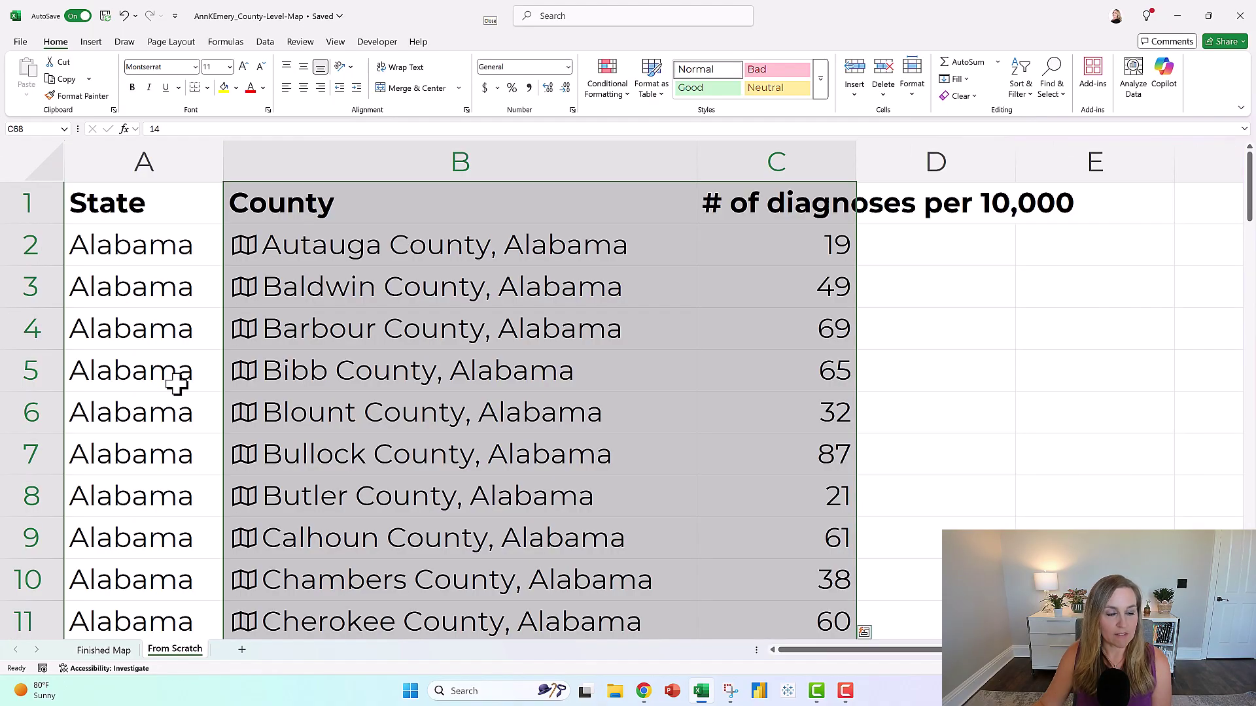
left_click(175, 384)
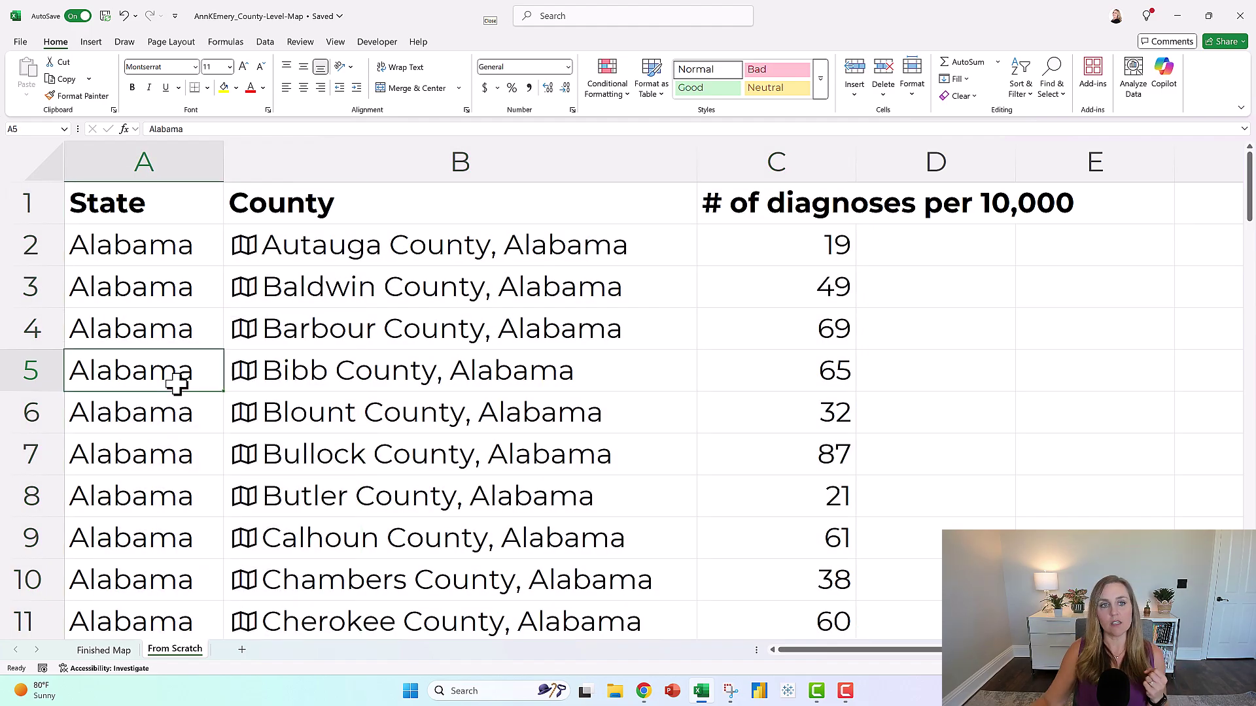
left_click_drag(342, 255, 336, 398)
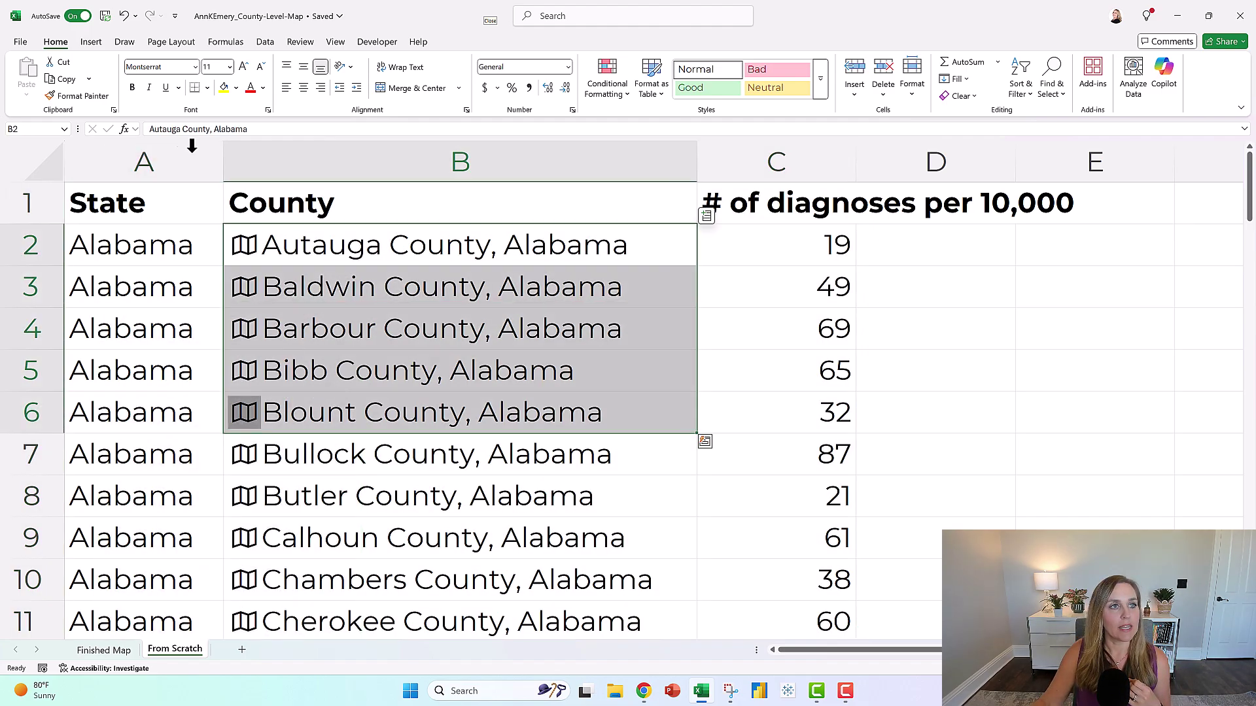
left_click(264, 43)
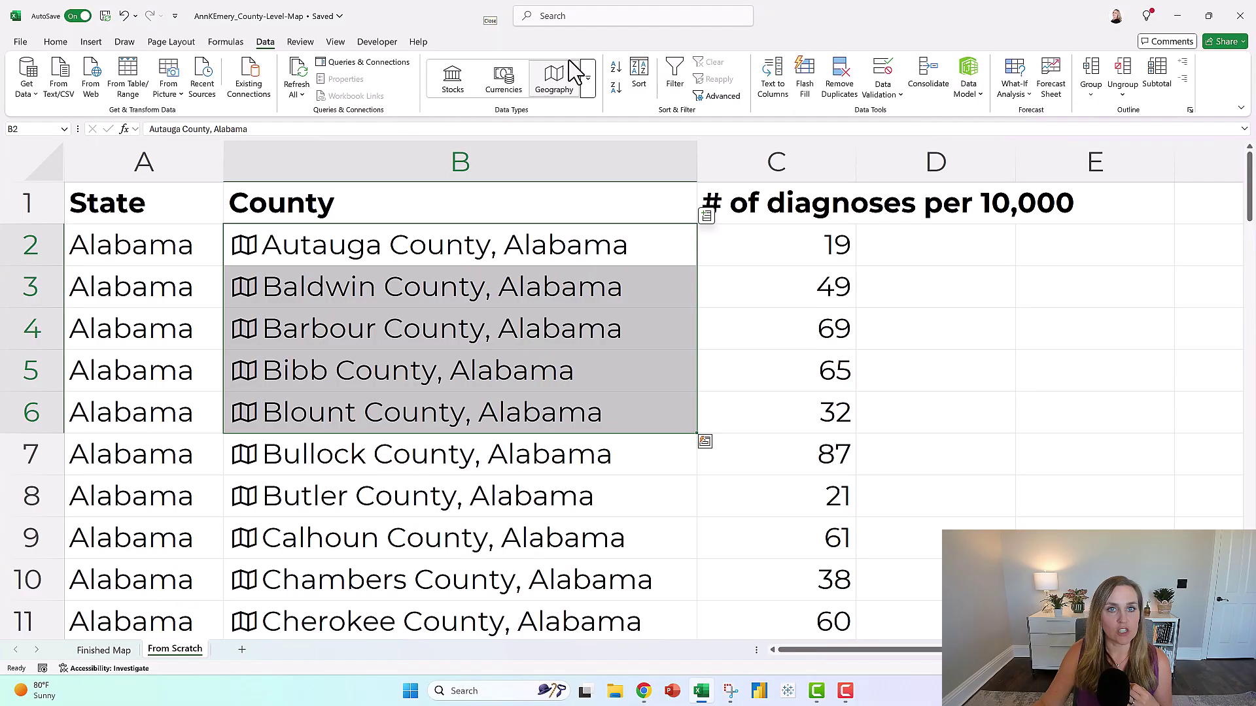